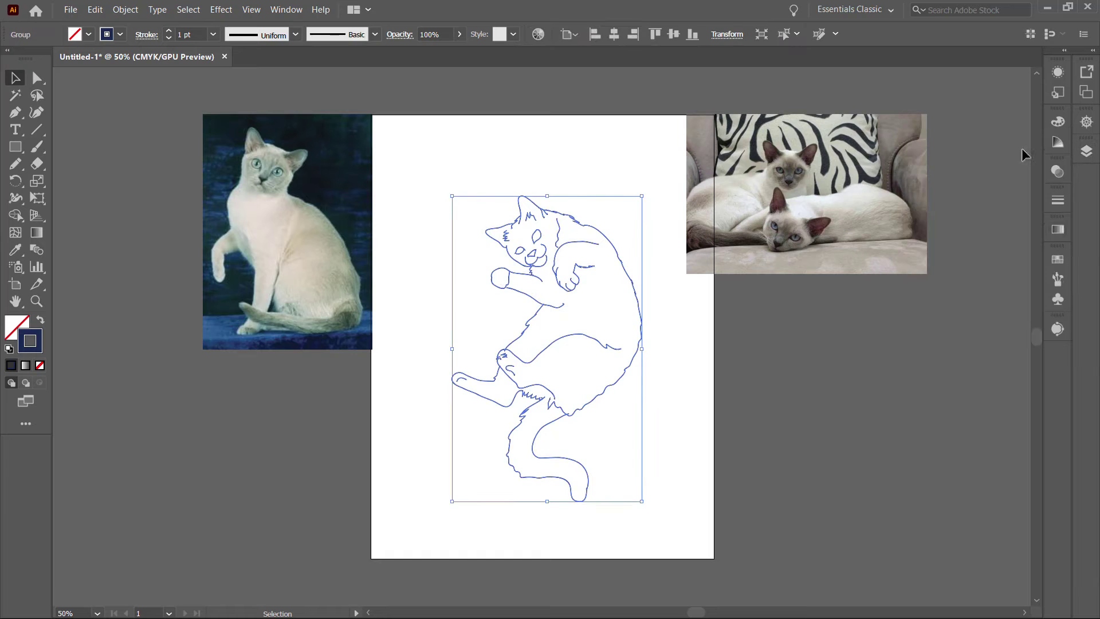
Give the cat's line art tapered 0.5 pt strokes and lower their opacity to light grey
{"action": "left_click", "coordinate": [994, 420]}
{"action": "left_click", "coordinate": [956, 466]}
{"action": "key", "text": "ctrl+plus"}
{"action": "key", "text": "ctrl+plus"}
{"action": "key", "text": "ctrl+plus"}
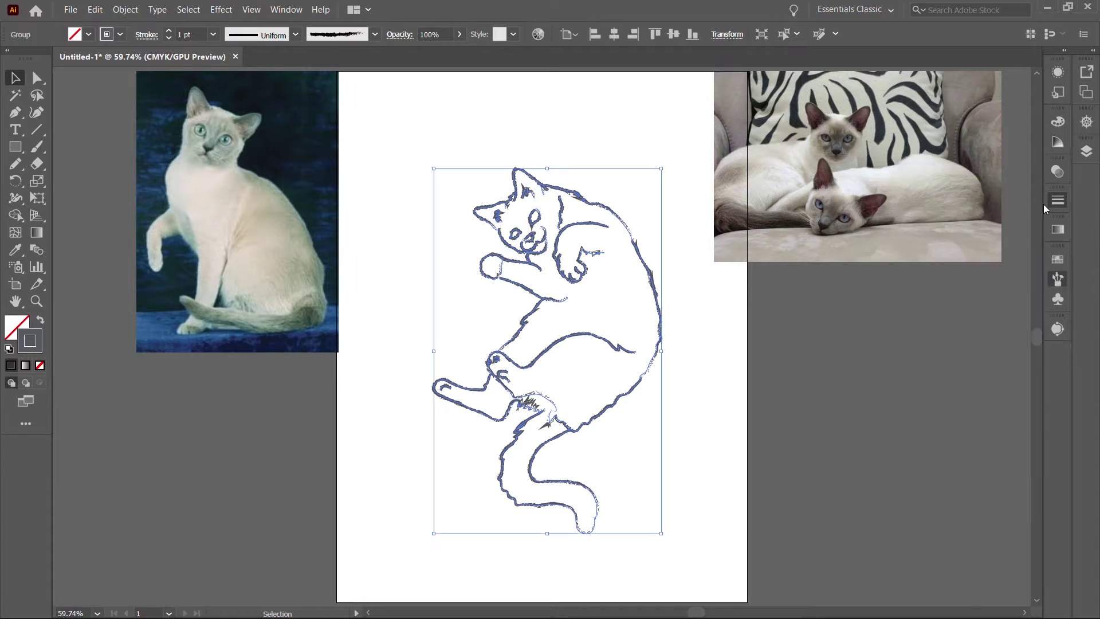
{"action": "left_click", "coordinate": [1057, 200]}
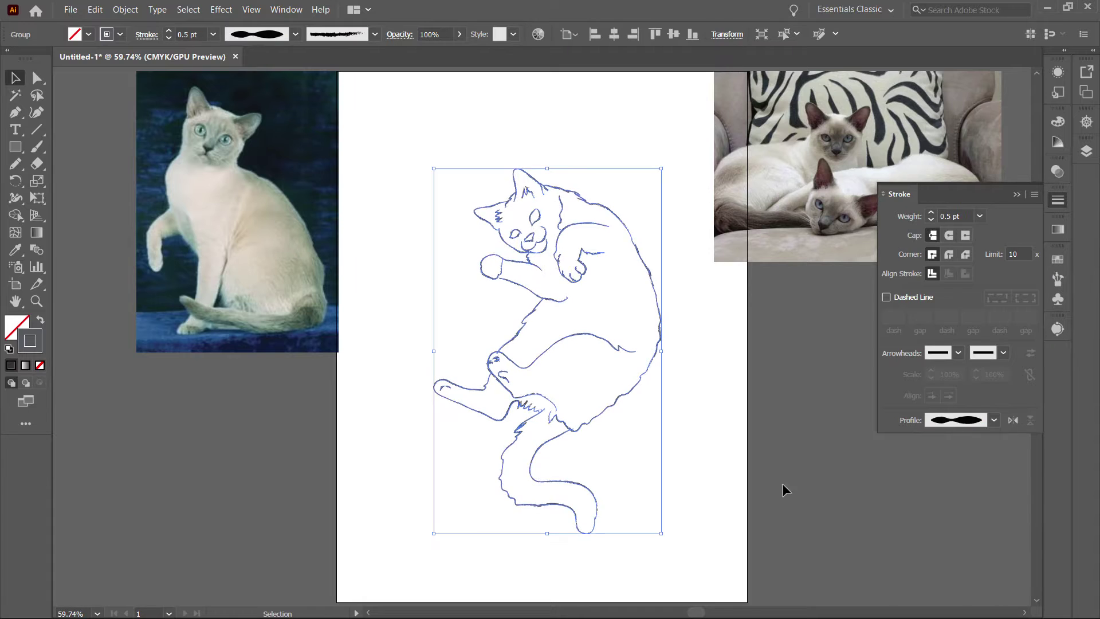
{"action": "left_click", "coordinate": [1058, 172]}
{"action": "left_click", "coordinate": [1086, 151]}
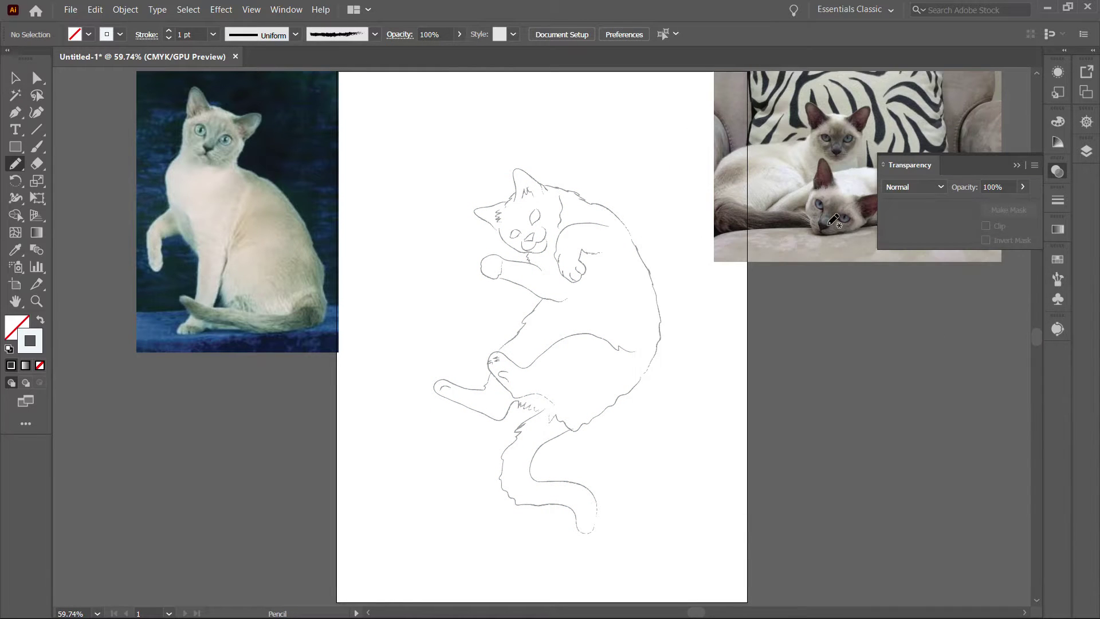
Draw a pale blue halo around the cat, then beige shapes over head, body, hind leg and paw
{"action": "mouse_move", "coordinate": [513, 167]}
{"action": "left_mouse_down"}
{"action": "mouse_move", "coordinate": [626, 413]}
{"action": "mouse_move", "coordinate": [508, 418]}
{"action": "mouse_move", "coordinate": [493, 229]}
{"action": "mouse_move", "coordinate": [512, 167]}
{"action": "left_mouse_up"}
{"action": "key", "text": "v"}
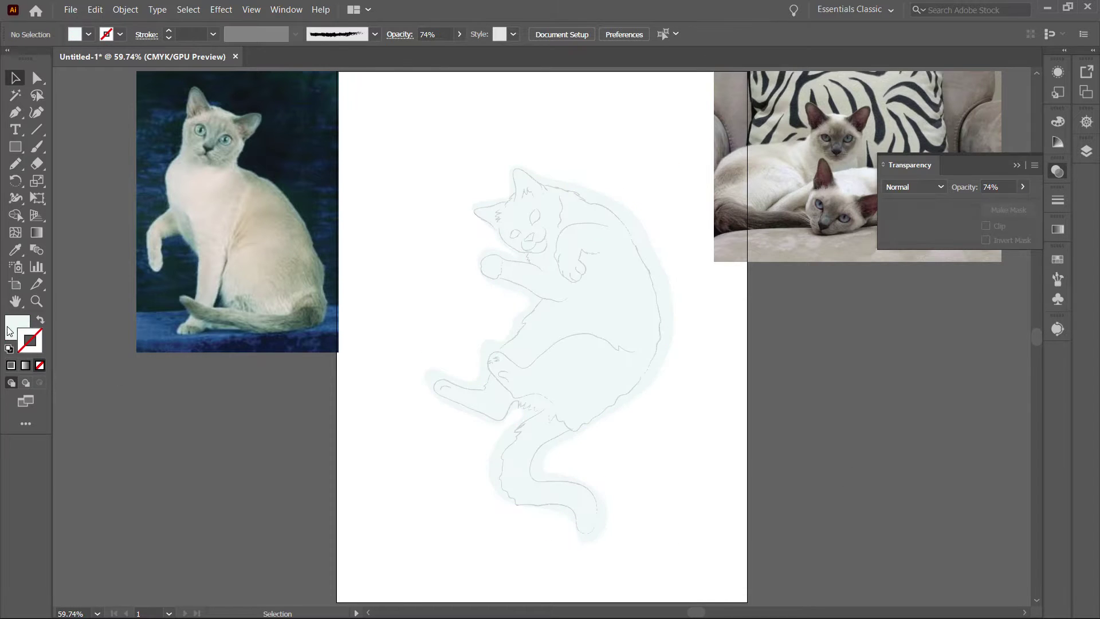
{"action": "left_click", "coordinate": [993, 297]}
{"action": "key", "text": "n"}
{"action": "mouse_move", "coordinate": [522, 247]}
{"action": "left_mouse_down"}
{"action": "mouse_move", "coordinate": [541, 183]}
{"action": "mouse_move", "coordinate": [615, 227]}
{"action": "left_mouse_up"}
{"action": "mouse_move", "coordinate": [566, 404]}
{"action": "left_mouse_down"}
{"action": "mouse_move", "coordinate": [604, 408]}
{"action": "mouse_move", "coordinate": [530, 325]}
{"action": "left_mouse_up"}
{"action": "left_click_drag", "start_coordinate": [515, 401], "coordinate": [518, 401]}
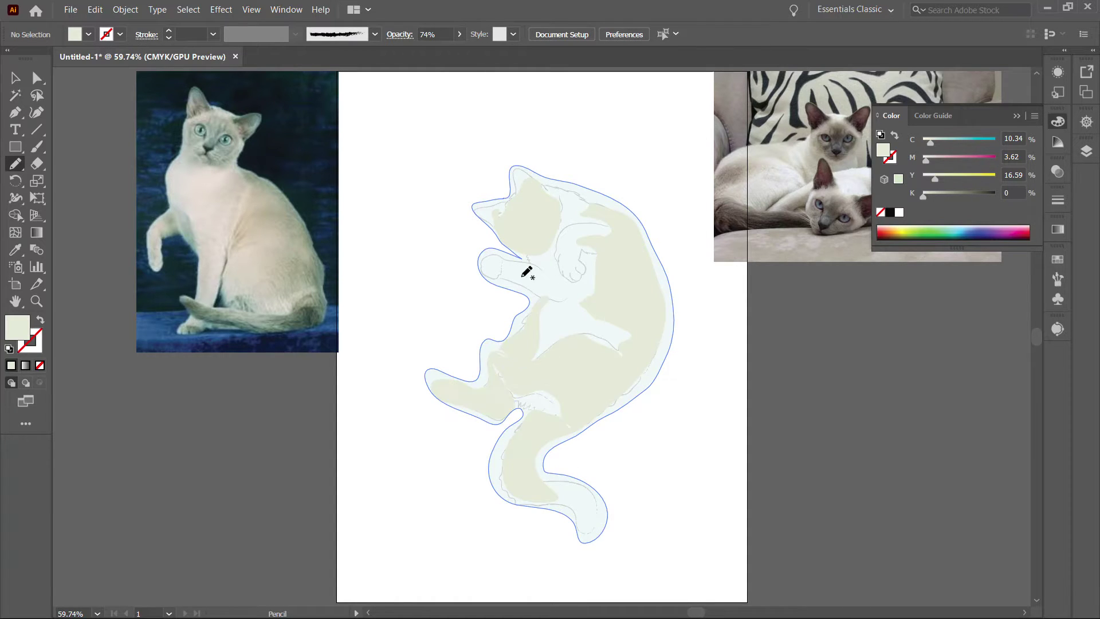
{"action": "left_click_drag", "start_coordinate": [550, 293], "coordinate": [543, 298]}
Paint pale grey shapes over the ears, eye patch, back and tail
{"action": "double_click", "coordinate": [17, 328]}
{"action": "left_click", "coordinate": [668, 327]}
{"action": "left_click", "coordinate": [859, 390]}
{"action": "left_click", "coordinate": [658, 331]}
{"action": "key", "text": "Return"}
{"action": "left_click_drag", "start_coordinate": [545, 172], "coordinate": [549, 195]}
{"action": "left_click_drag", "start_coordinate": [479, 201], "coordinate": [547, 247]}
{"action": "left_click_drag", "start_coordinate": [608, 210], "coordinate": [611, 216]}
{"action": "left_click_drag", "start_coordinate": [497, 439], "coordinate": [519, 422]}
Add darker grey shapes on the eye patch, ears and tail
{"action": "double_click", "coordinate": [18, 328]}
{"action": "left_click", "coordinate": [670, 401]}
{"action": "key", "text": "Return"}
{"action": "mouse_move", "coordinate": [533, 209]}
{"action": "left_mouse_down"}
{"action": "mouse_move", "coordinate": [538, 223]}
{"action": "mouse_move", "coordinate": [508, 206]}
{"action": "left_mouse_up"}
{"action": "left_click_drag", "start_coordinate": [512, 168], "coordinate": [560, 195]}
{"action": "left_click_drag", "start_coordinate": [548, 428], "coordinate": [596, 536]}
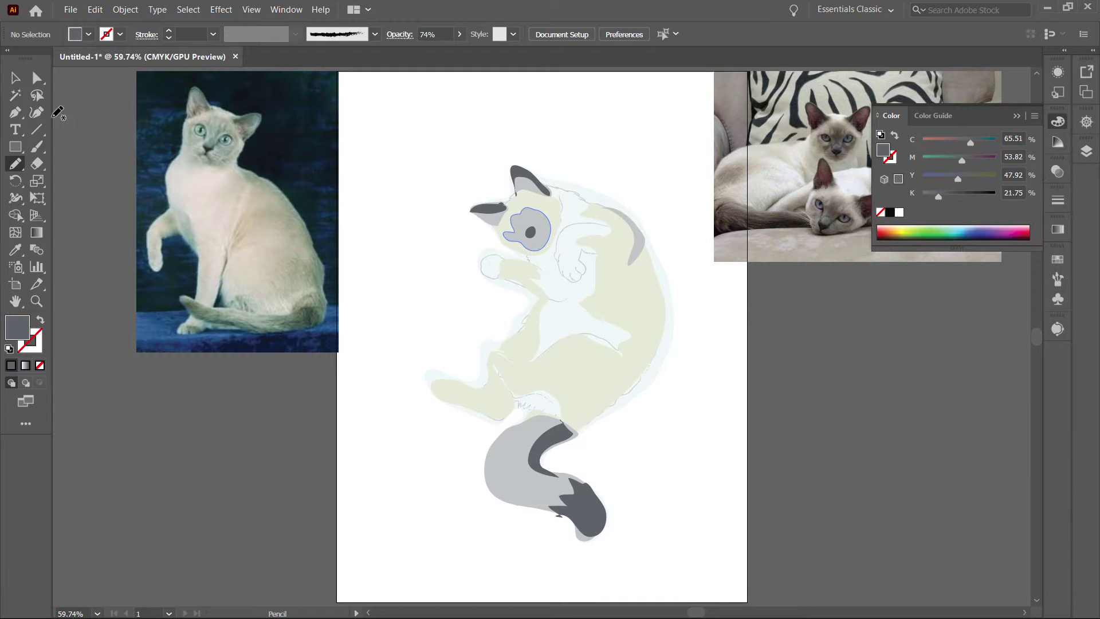
Select all the fill shapes and reduce their opacity to 74%
{"action": "key", "text": "v"}
{"action": "key", "text": "ctrl+a"}
{"action": "left_click", "coordinate": [1058, 171]}
{"action": "left_click_drag", "start_coordinate": [997, 204], "coordinate": [1006, 208]}
{"action": "left_click", "coordinate": [221, 9]}
{"action": "left_click", "coordinate": [413, 289]}
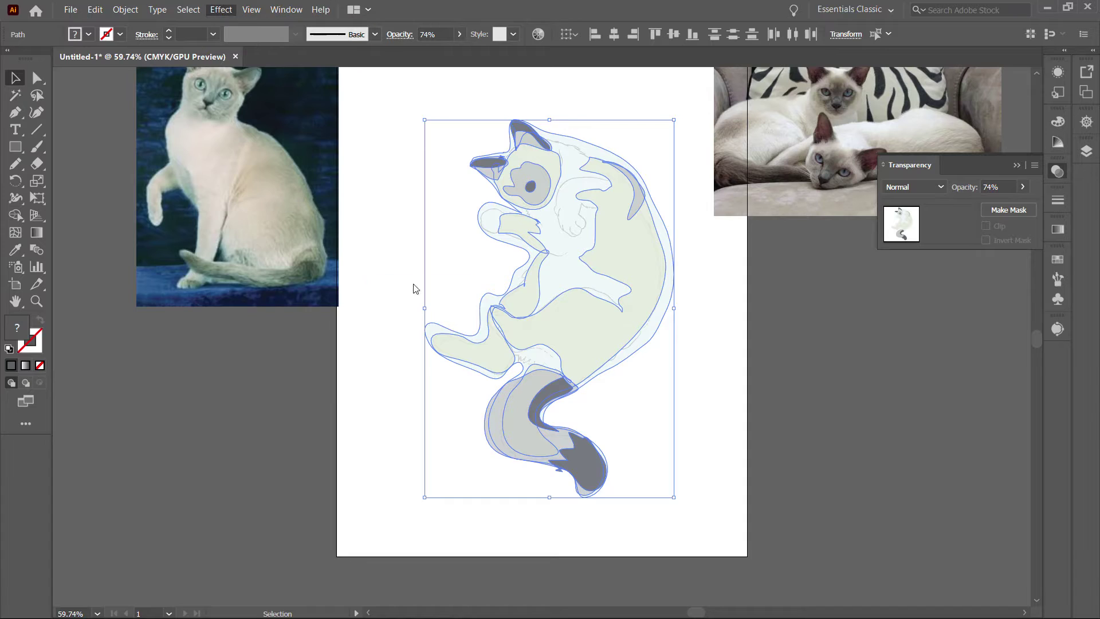
Apply a Gaussian Blur of 66.8 to the base colour shapes
{"action": "left_click_drag", "start_coordinate": [104, 369], "coordinate": [122, 372]}
{"action": "left_click", "coordinate": [116, 402]}
{"action": "left_click", "coordinate": [792, 351]}
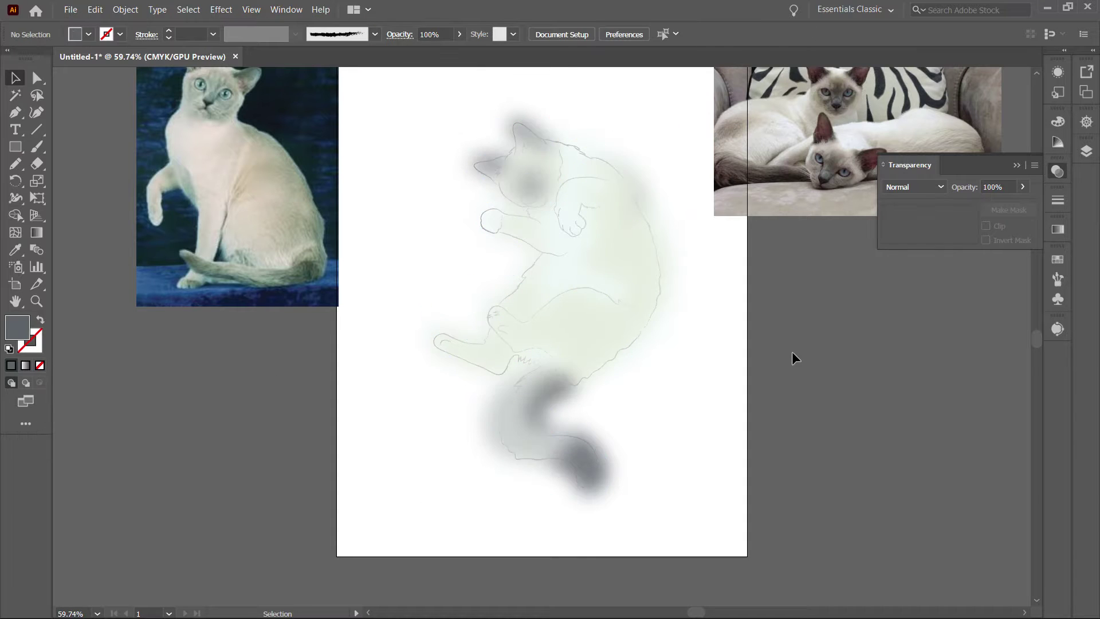
Draw dark shapes at the tail tip and along the upper tail
{"action": "left_click", "coordinate": [16, 164]}
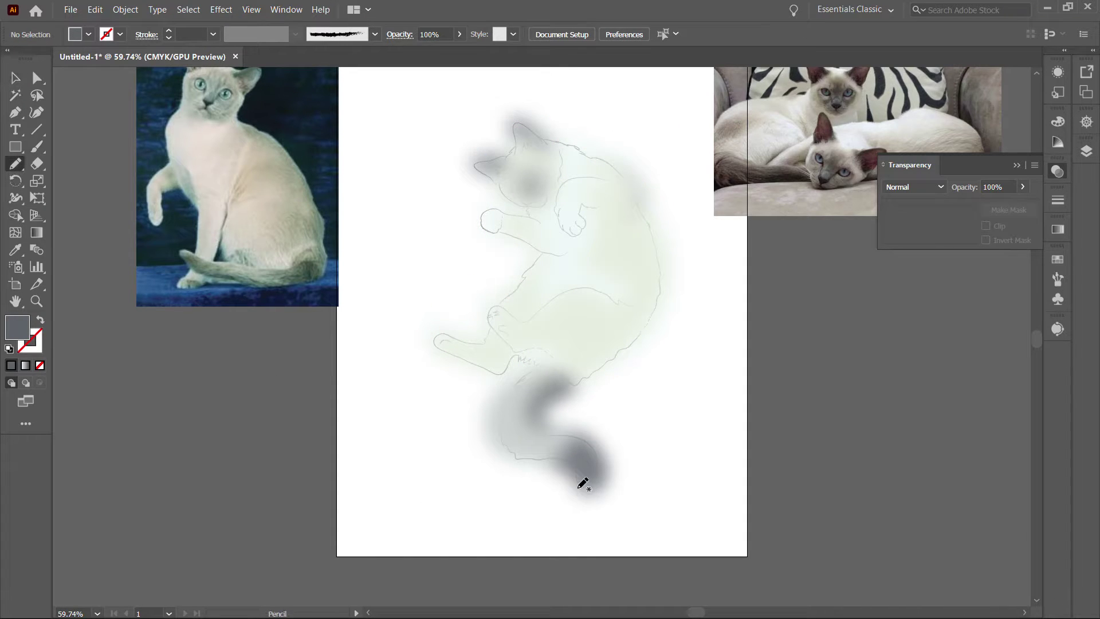
{"action": "left_click_drag", "start_coordinate": [573, 436], "coordinate": [565, 460]}
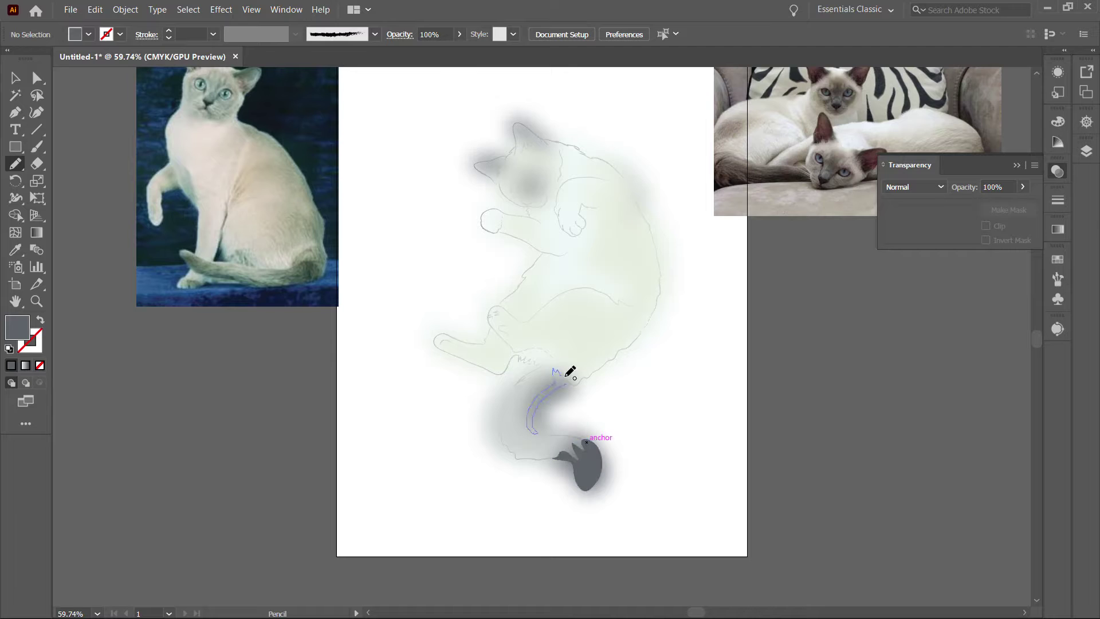
{"action": "left_click_drag", "start_coordinate": [560, 368], "coordinate": [556, 376]}
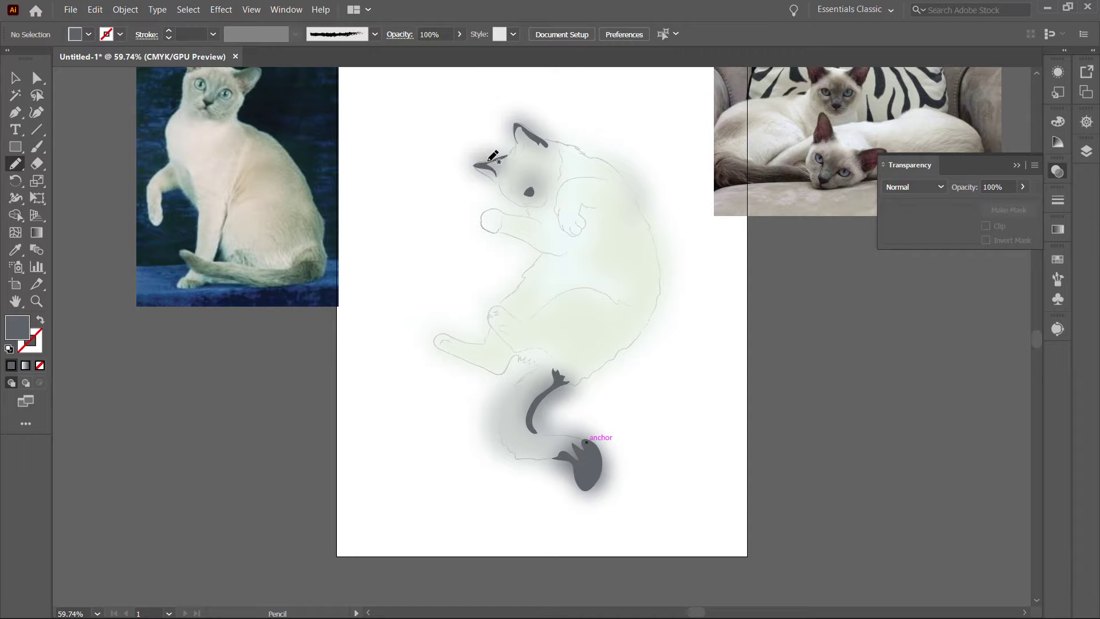
With a blue-grey fill, paint dark markings over the tail, back, face and ears
{"action": "key", "text": "i"}
{"action": "double_click", "coordinate": [17, 327]}
{"action": "left_click", "coordinate": [989, 292]}
{"action": "key", "text": "n"}
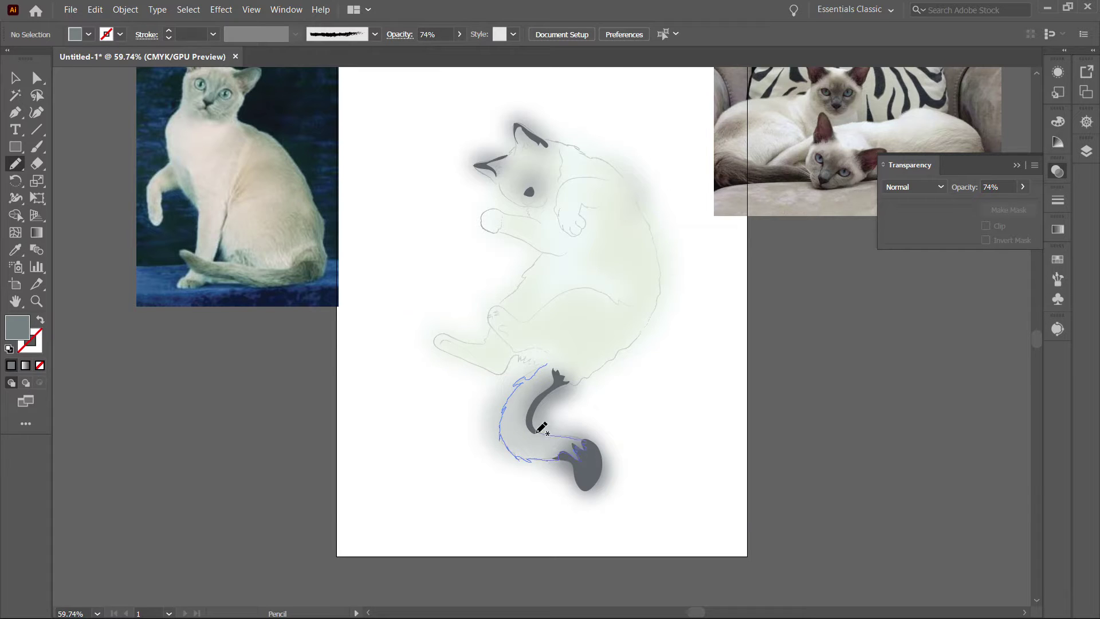
{"action": "left_click_drag", "start_coordinate": [547, 428], "coordinate": [582, 376]}
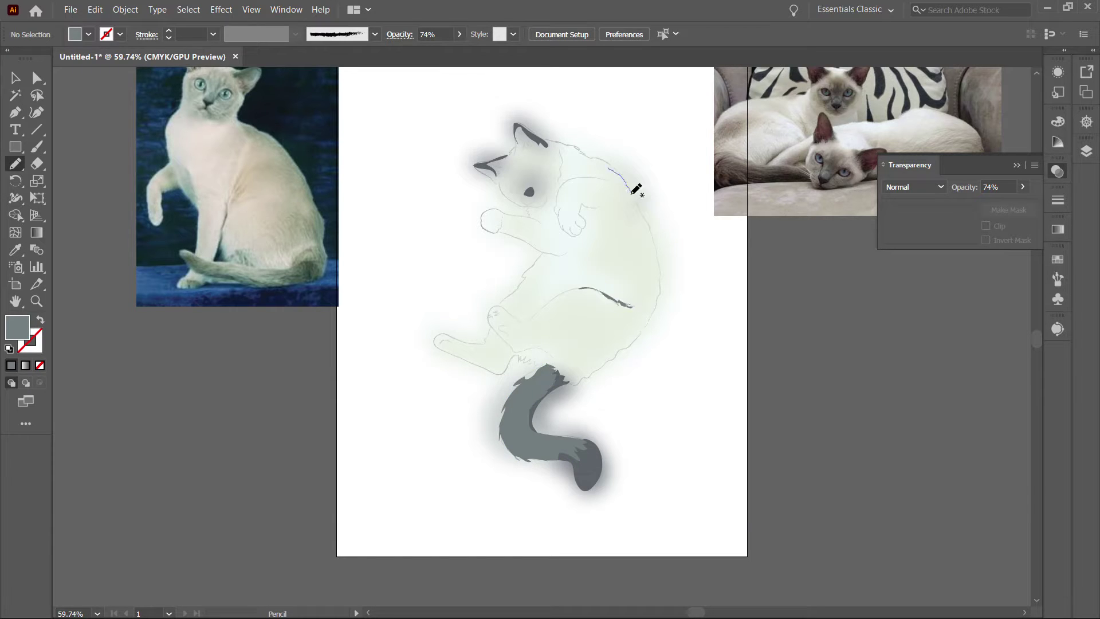
{"action": "left_click_drag", "start_coordinate": [611, 168], "coordinate": [610, 168]}
{"action": "left_click_drag", "start_coordinate": [517, 179], "coordinate": [534, 161]}
{"action": "left_click_drag", "start_coordinate": [529, 203], "coordinate": [512, 166]}
{"action": "left_click_drag", "start_coordinate": [478, 166], "coordinate": [530, 147]}
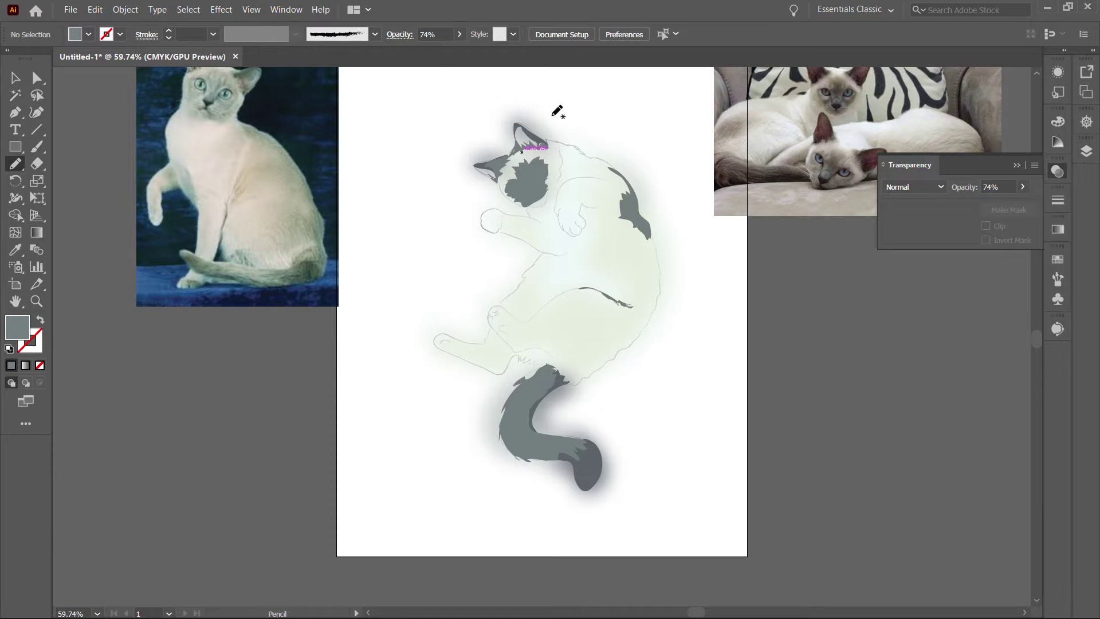
{"action": "left_click_drag", "start_coordinate": [520, 285], "coordinate": [518, 287]}
{"action": "key", "text": "i"}
{"action": "left_click", "coordinate": [550, 241]}
Draw cream fill shapes over the ear, face, right side, body and hind leg
{"action": "key", "text": "n"}
{"action": "left_click_drag", "start_coordinate": [510, 152], "coordinate": [545, 143]}
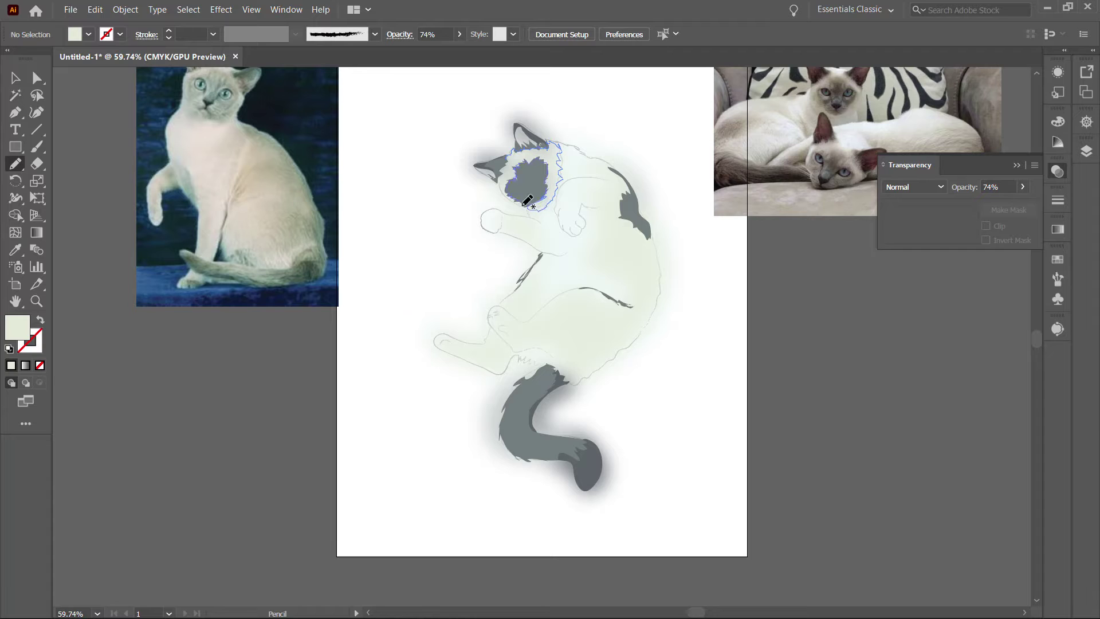
{"action": "left_click_drag", "start_coordinate": [508, 158], "coordinate": [512, 152]}
{"action": "left_click_drag", "start_coordinate": [626, 202], "coordinate": [574, 376]}
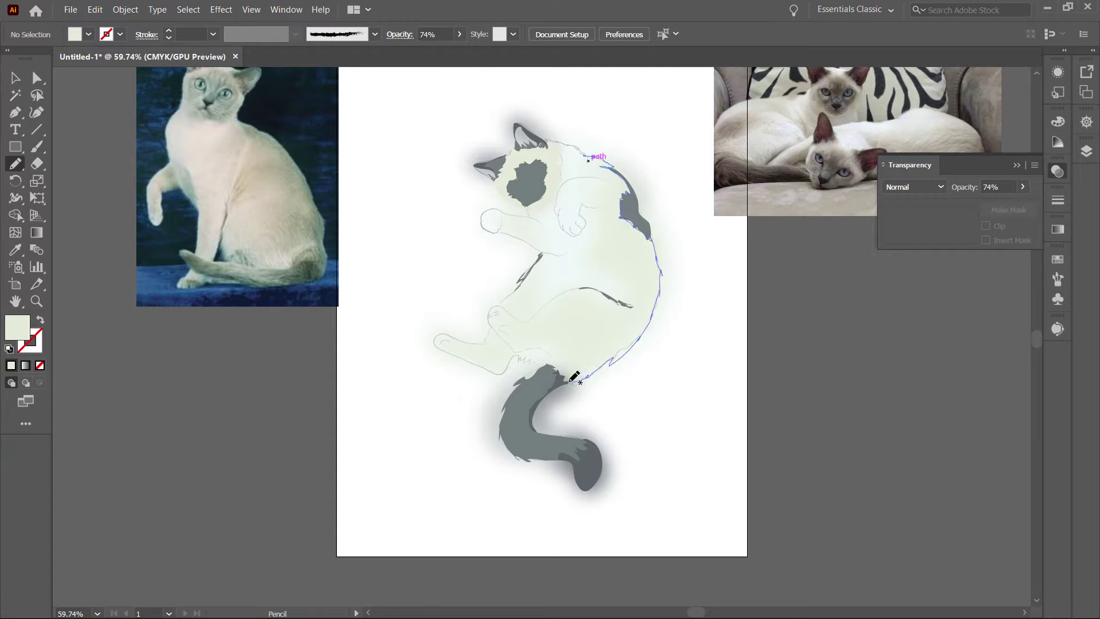
{"action": "left_click_drag", "start_coordinate": [540, 314], "coordinate": [588, 160]}
{"action": "left_click_drag", "start_coordinate": [514, 356], "coordinate": [571, 375]}
{"action": "left_click_drag", "start_coordinate": [441, 335], "coordinate": [435, 338]}
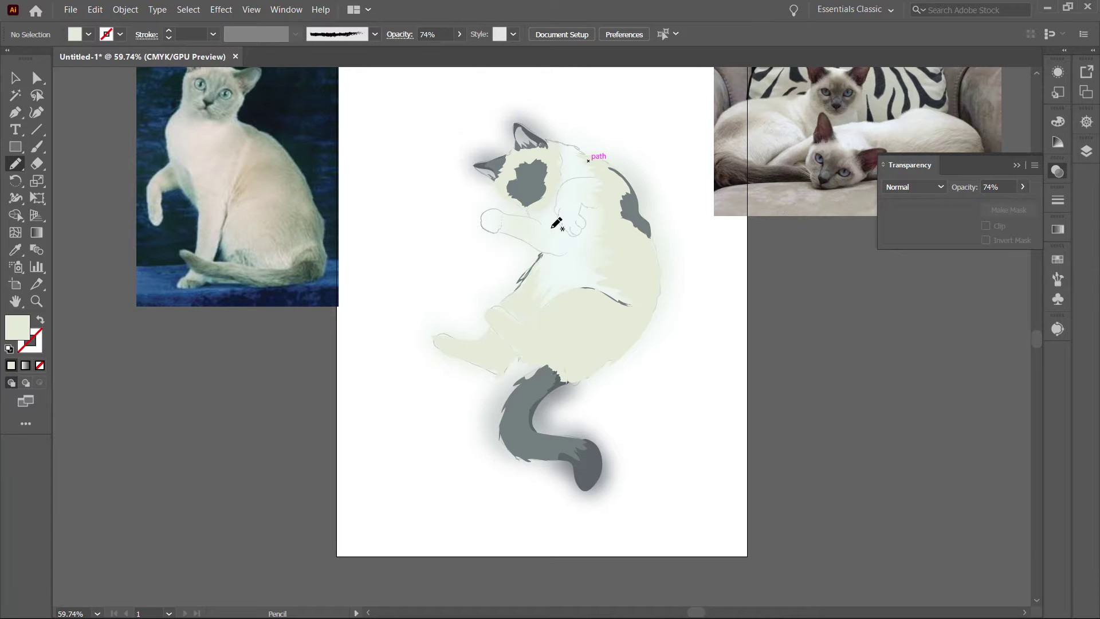
Add a pale cream patch on the chest
{"action": "left_click", "coordinate": [16, 249]}
{"action": "double_click", "coordinate": [18, 327]}
{"action": "key", "text": "Return"}
{"action": "key", "text": "n"}
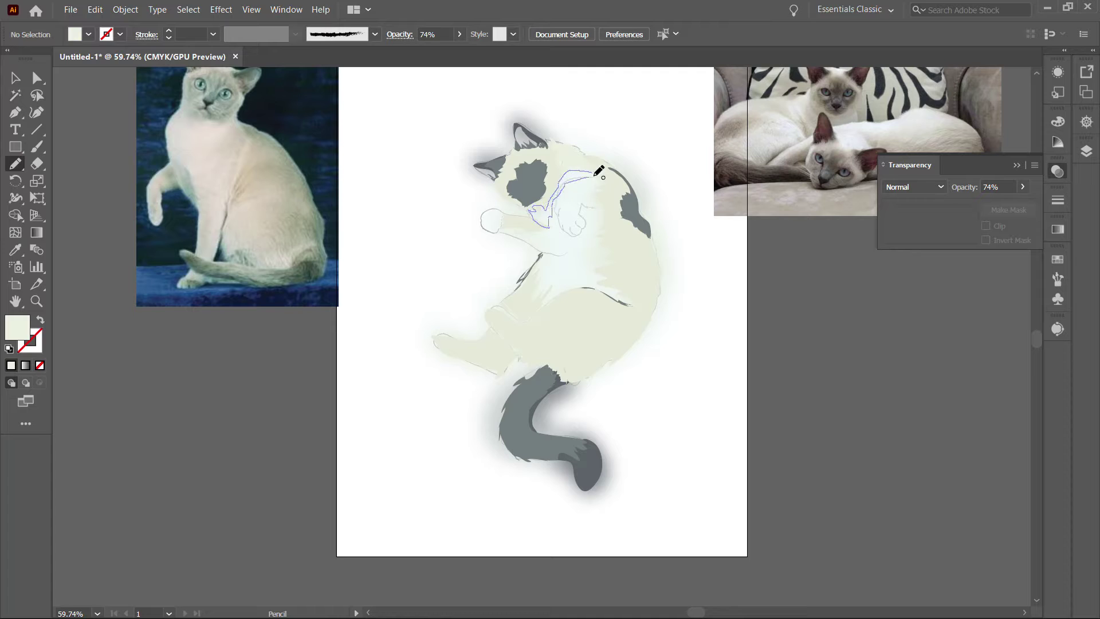
{"action": "left_click_drag", "start_coordinate": [596, 173], "coordinate": [601, 212]}
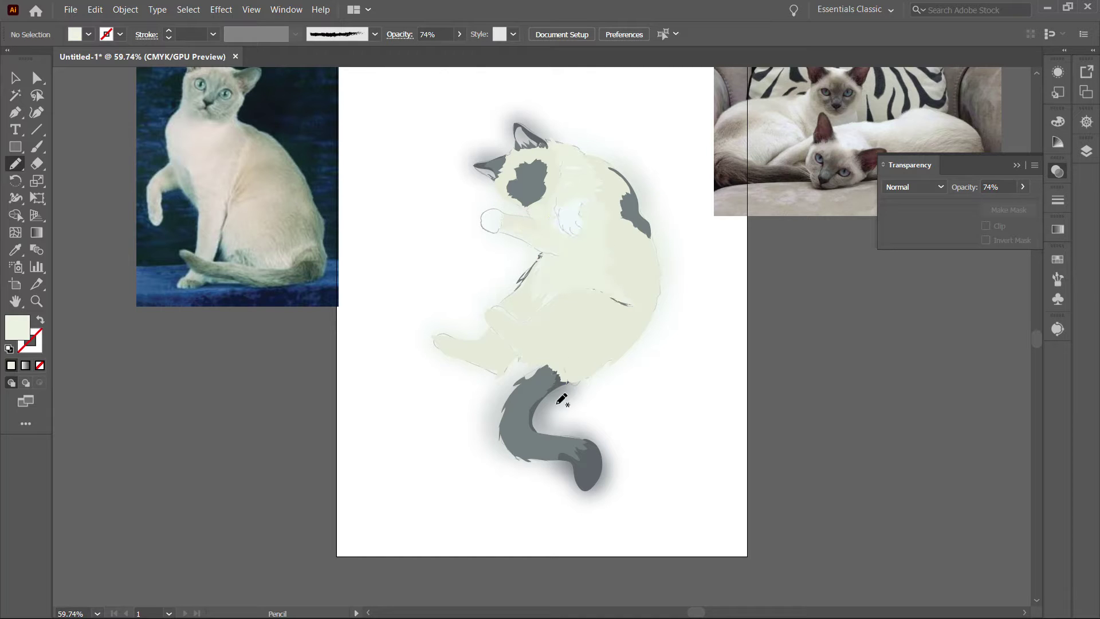
Blend all the artwork with Multiply at 39% opacity
{"action": "key", "text": "v"}
{"action": "key", "text": "ctrl+a"}
{"action": "left_click_drag", "start_coordinate": [1008, 206], "coordinate": [992, 206]}
{"action": "left_click", "coordinate": [432, 105]}
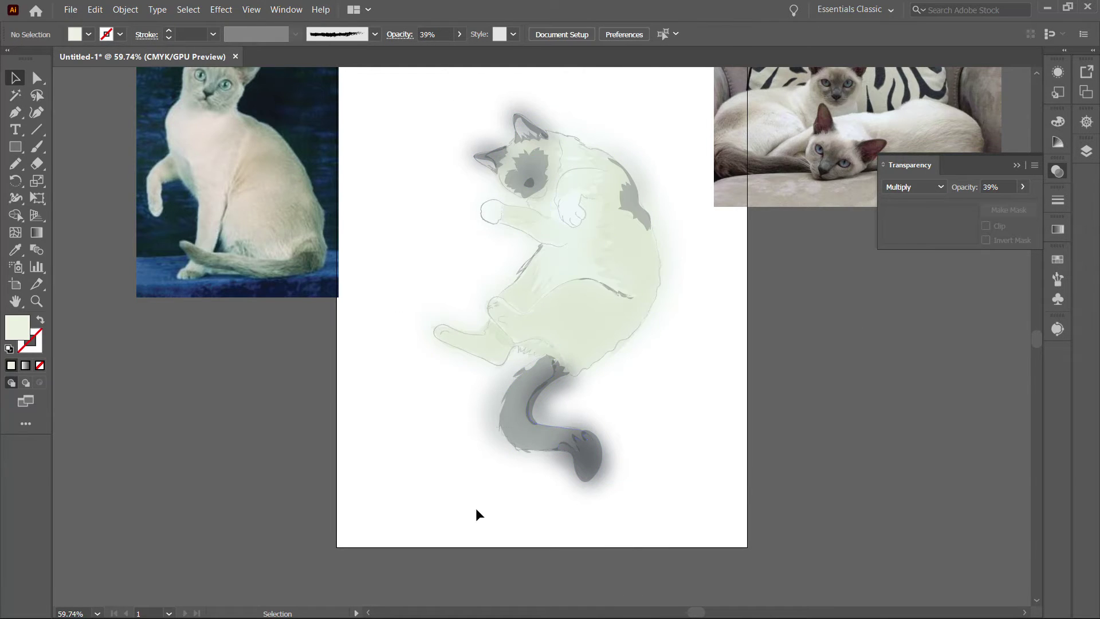
Apply a Gaussian Blur to the new marking shapes
{"action": "key", "text": "ctrl+a"}
{"action": "left_click", "coordinate": [221, 10]}
{"action": "left_click", "coordinate": [270, 36]}
{"action": "left_click", "coordinate": [108, 401]}
{"action": "left_click", "coordinate": [363, 356]}
{"action": "left_click", "coordinate": [1087, 151]}
{"action": "left_click", "coordinate": [1043, 480]}
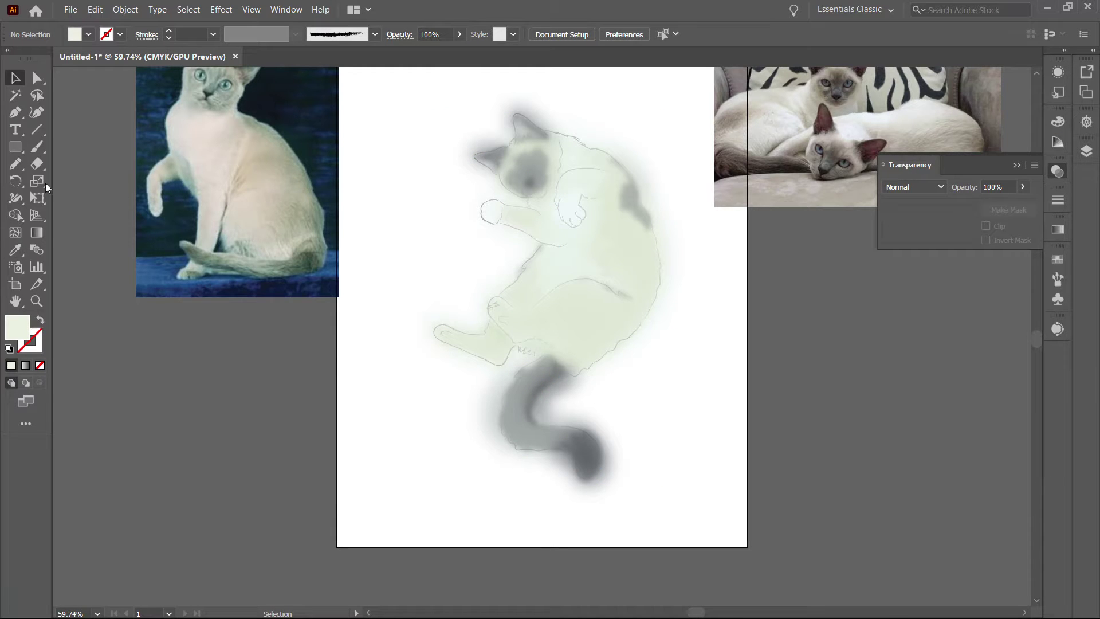
Paint grey-blue fur shapes at the tail tip and on both ears
{"action": "key", "text": "n"}
{"action": "double_click", "coordinate": [17, 328]}
{"action": "key", "text": "Return"}
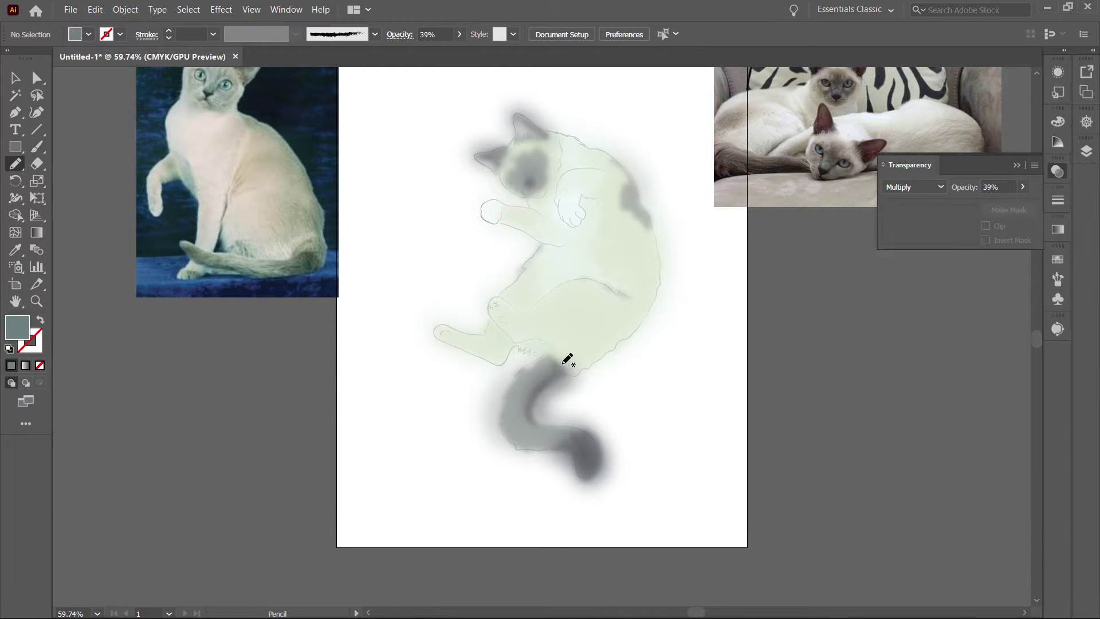
{"action": "left_click_drag", "start_coordinate": [573, 454], "coordinate": [568, 450]}
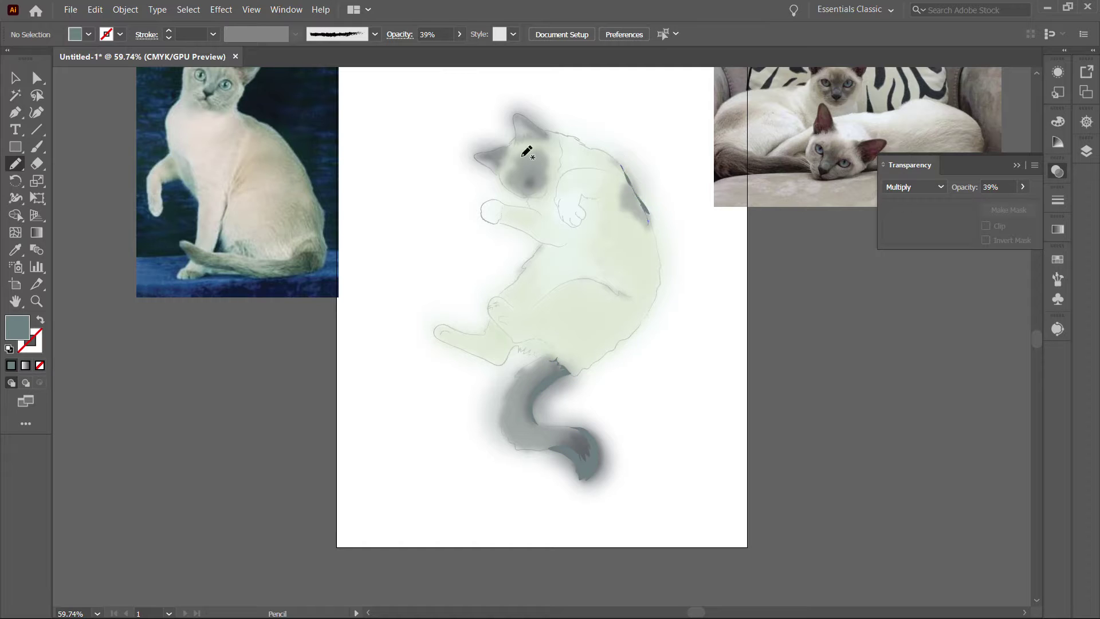
{"action": "left_click_drag", "start_coordinate": [546, 130], "coordinate": [547, 130]}
{"action": "left_click_drag", "start_coordinate": [504, 147], "coordinate": [487, 158]}
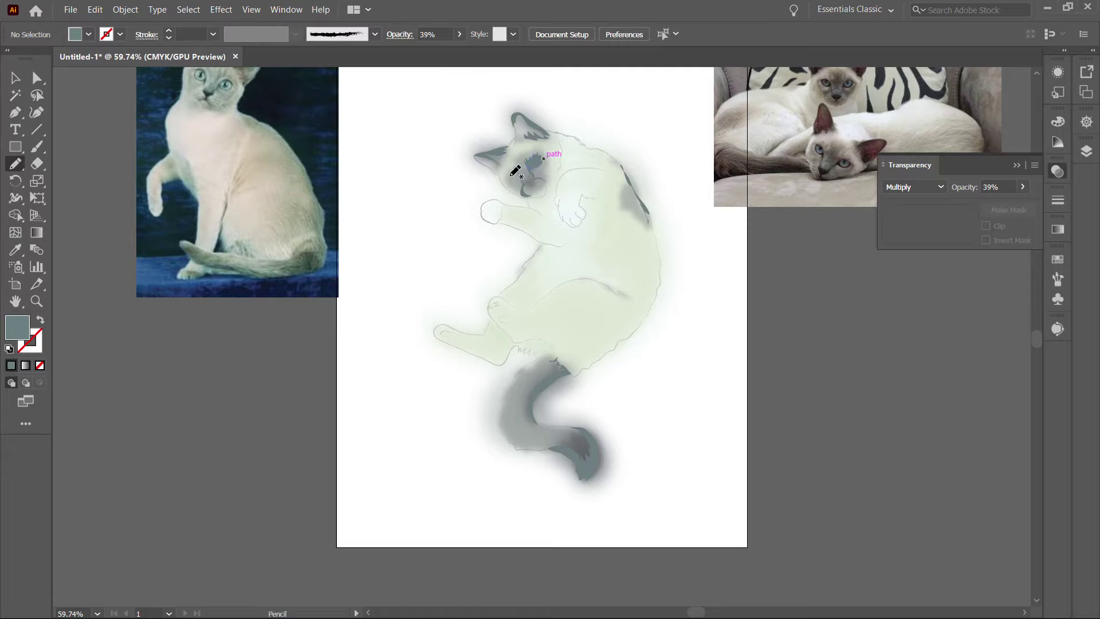
Add light teal patches over the face, right ear, back and tail
{"action": "double_click", "coordinate": [17, 328]}
{"action": "left_click", "coordinate": [722, 326]}
{"action": "key", "text": "Return"}
{"action": "left_click_drag", "start_coordinate": [539, 186], "coordinate": [526, 139]}
{"action": "left_click_drag", "start_coordinate": [505, 152], "coordinate": [501, 165]}
{"action": "left_click_drag", "start_coordinate": [625, 172], "coordinate": [651, 234]}
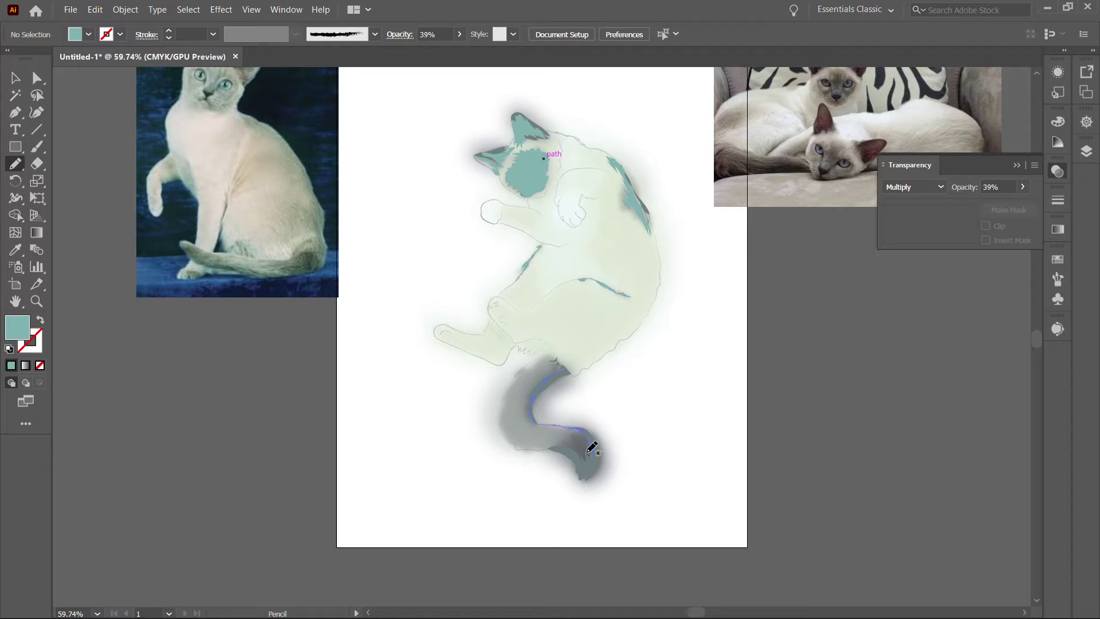
{"action": "left_click_drag", "start_coordinate": [565, 369], "coordinate": [568, 368]}
Blend the new shapes with Color Burn at 26% opacity
{"action": "key", "text": "v"}
{"action": "key", "text": "ctrl+a"}
{"action": "left_click", "coordinate": [913, 187]}
{"action": "left_click_drag", "start_coordinate": [1023, 186], "coordinate": [925, 202]}
{"action": "left_click", "coordinate": [762, 480]}
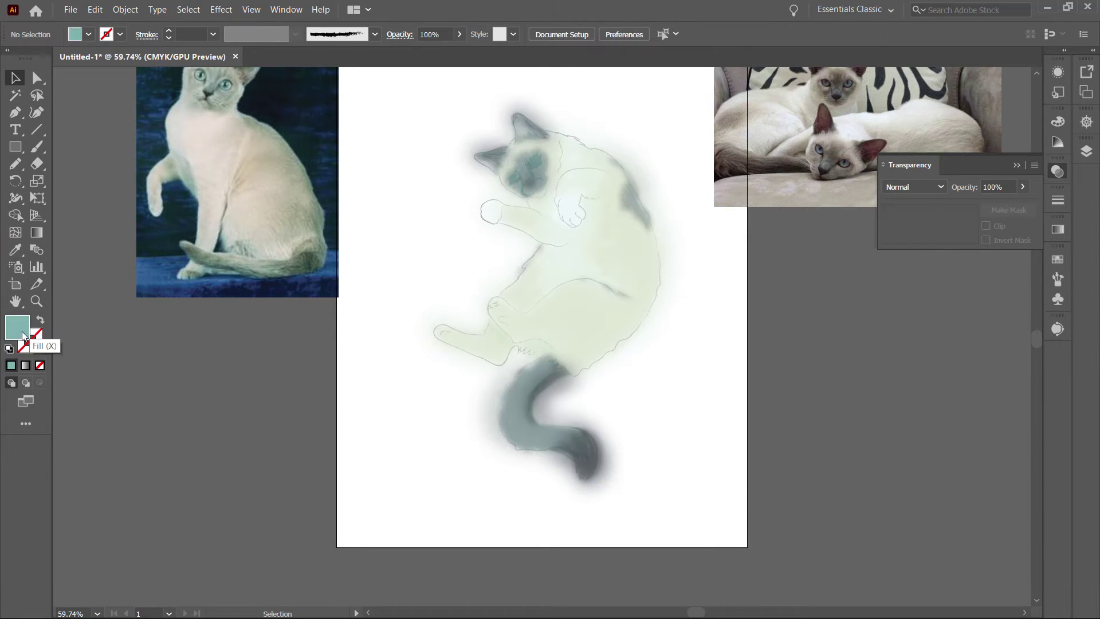
Draw pale green shapes over the cat's head, body and hind leg
{"action": "double_click", "coordinate": [18, 330]}
{"action": "left_click_drag", "start_coordinate": [849, 424], "coordinate": [859, 436]}
{"action": "left_click", "coordinate": [993, 297]}
{"action": "key", "text": "n"}
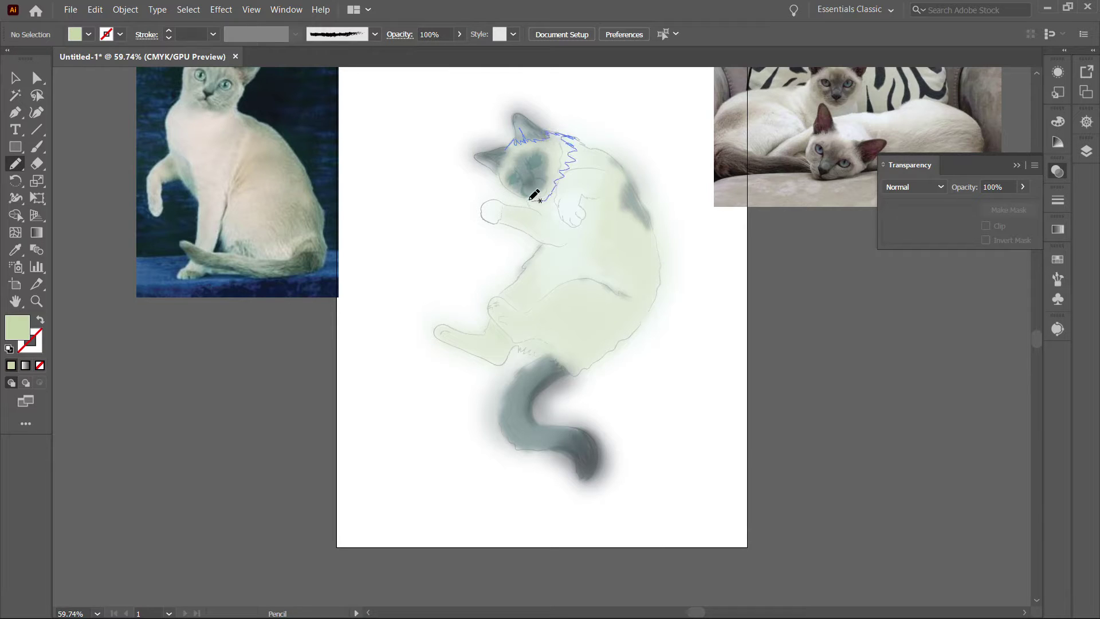
{"action": "left_click_drag", "start_coordinate": [498, 171], "coordinate": [500, 169]}
{"action": "mouse_move", "coordinate": [585, 166]}
{"action": "left_mouse_down"}
{"action": "mouse_move", "coordinate": [613, 231]}
{"action": "mouse_move", "coordinate": [582, 169]}
{"action": "left_mouse_up"}
{"action": "mouse_move", "coordinate": [536, 211]}
{"action": "left_mouse_down"}
{"action": "mouse_move", "coordinate": [501, 221]}
{"action": "mouse_move", "coordinate": [519, 288]}
{"action": "left_mouse_up"}
{"action": "left_click_drag", "start_coordinate": [553, 350], "coordinate": [497, 323]}
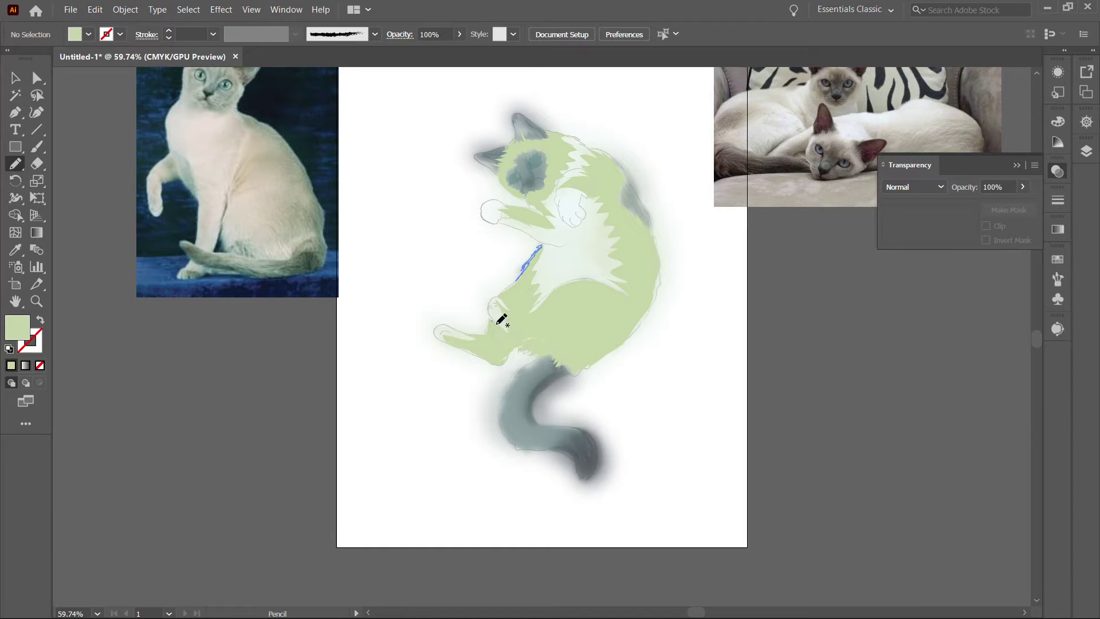
Blend the pale green shapes with Overlay at 49% opacity
{"action": "key", "text": "v"}
{"action": "key", "text": "ctrl+a"}
{"action": "left_click", "coordinate": [914, 187]}
{"action": "left_click", "coordinate": [908, 321]}
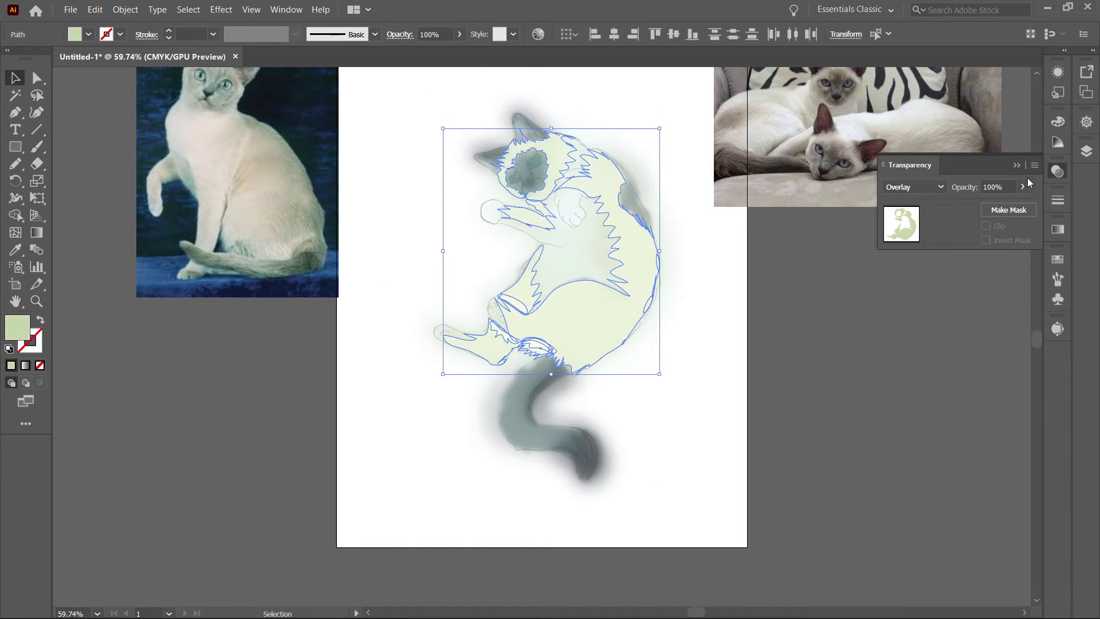
{"action": "left_click", "coordinate": [851, 266]}
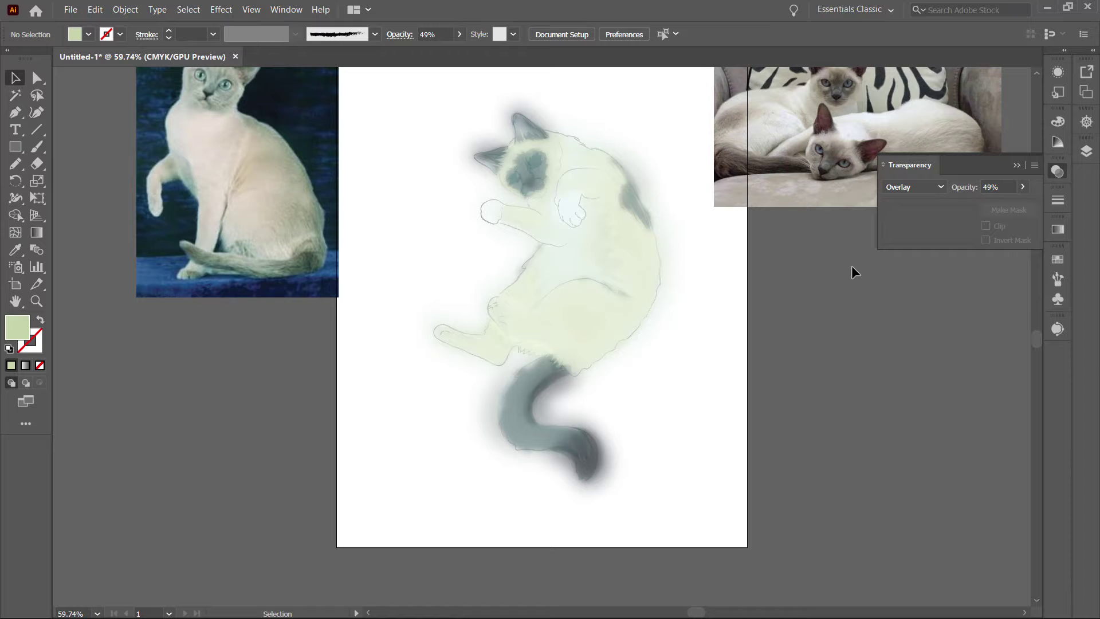
Lower the opacity of the small shape on the hind leg
{"action": "left_click", "coordinate": [537, 347]}
{"action": "left_click_drag", "start_coordinate": [1023, 187], "coordinate": [978, 209]}
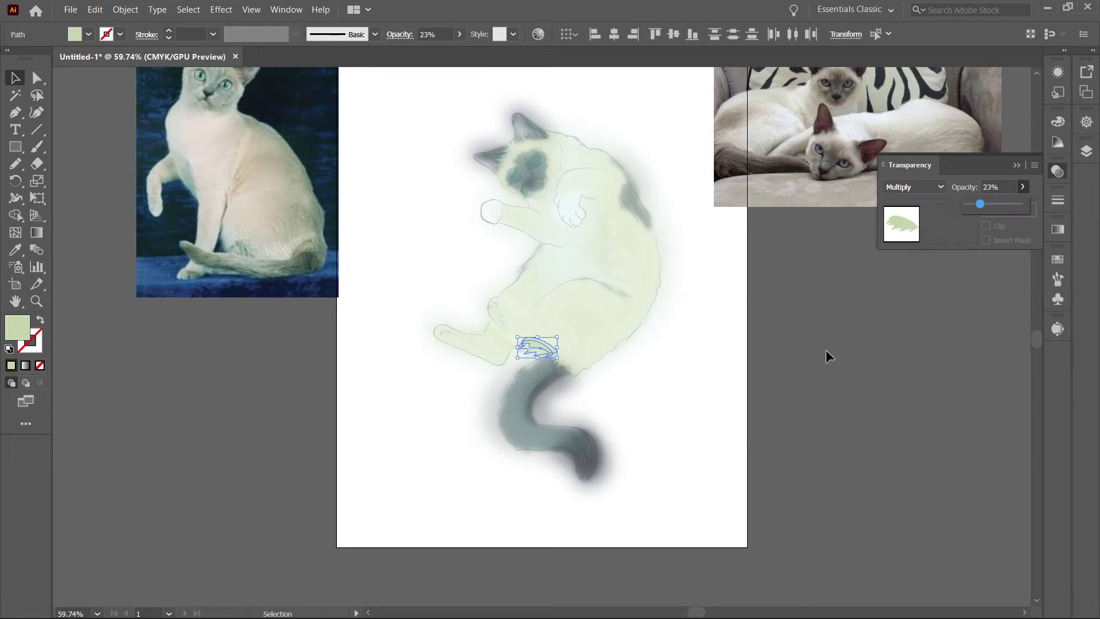
{"action": "left_click", "coordinate": [517, 299]}
{"action": "left_click", "coordinate": [388, 128]}
Draw light highlight shapes on the front paw and body
{"action": "double_click", "coordinate": [17, 327]}
{"action": "key", "text": "Return"}
{"action": "key", "text": "n"}
{"action": "left_click_drag", "start_coordinate": [496, 201], "coordinate": [500, 224]}
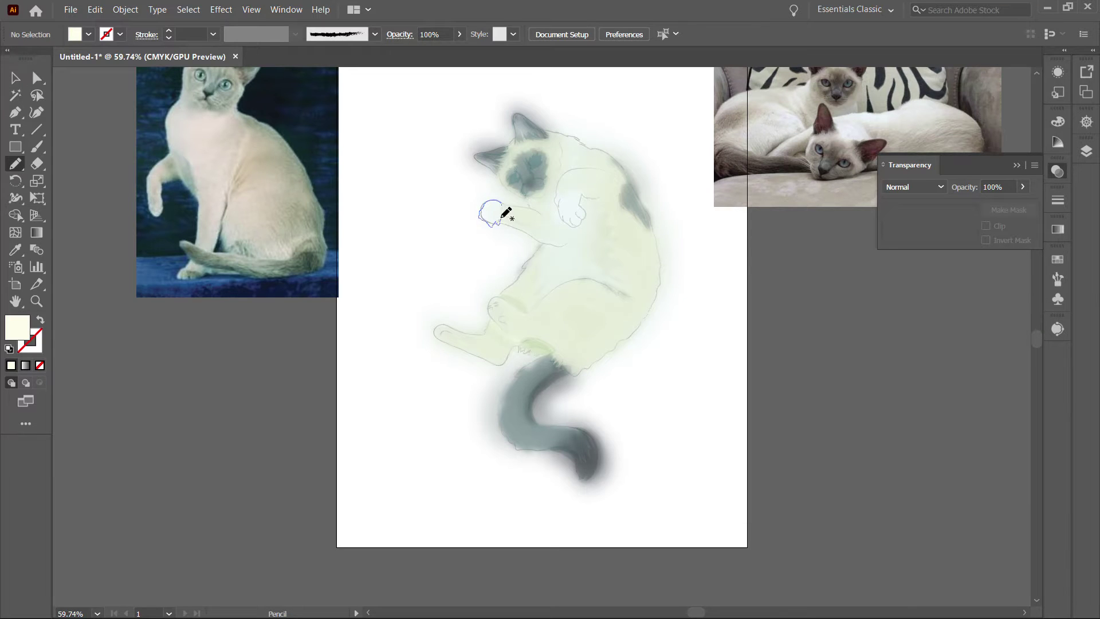
{"action": "left_click_drag", "start_coordinate": [582, 193], "coordinate": [583, 196]}
{"action": "left_click_drag", "start_coordinate": [546, 252], "coordinate": [560, 266]}
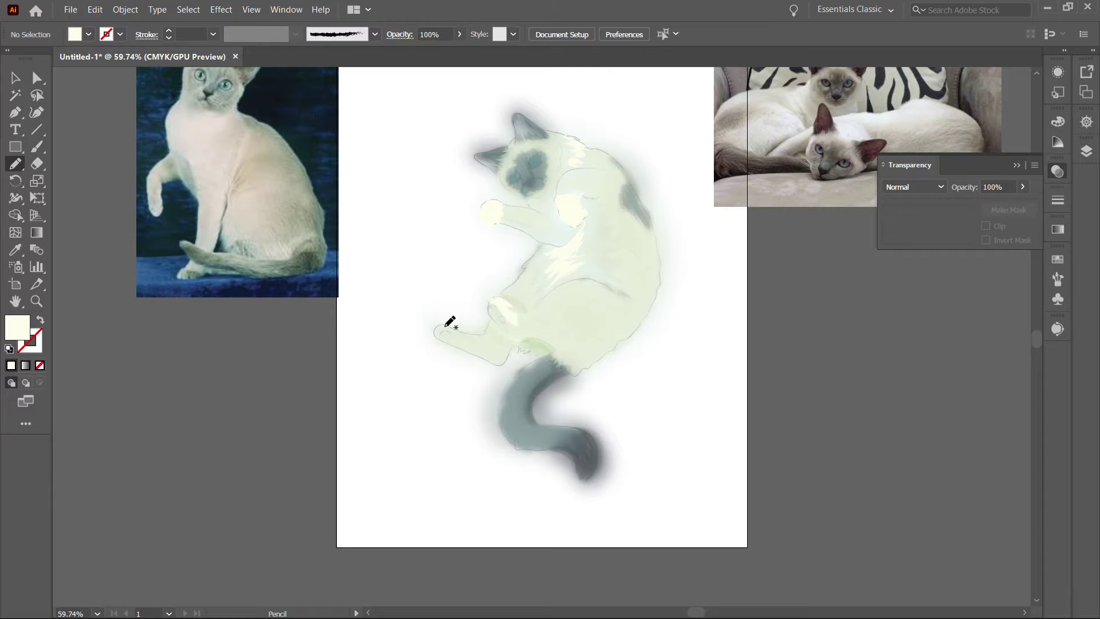
{"action": "left_click", "coordinate": [813, 436]}
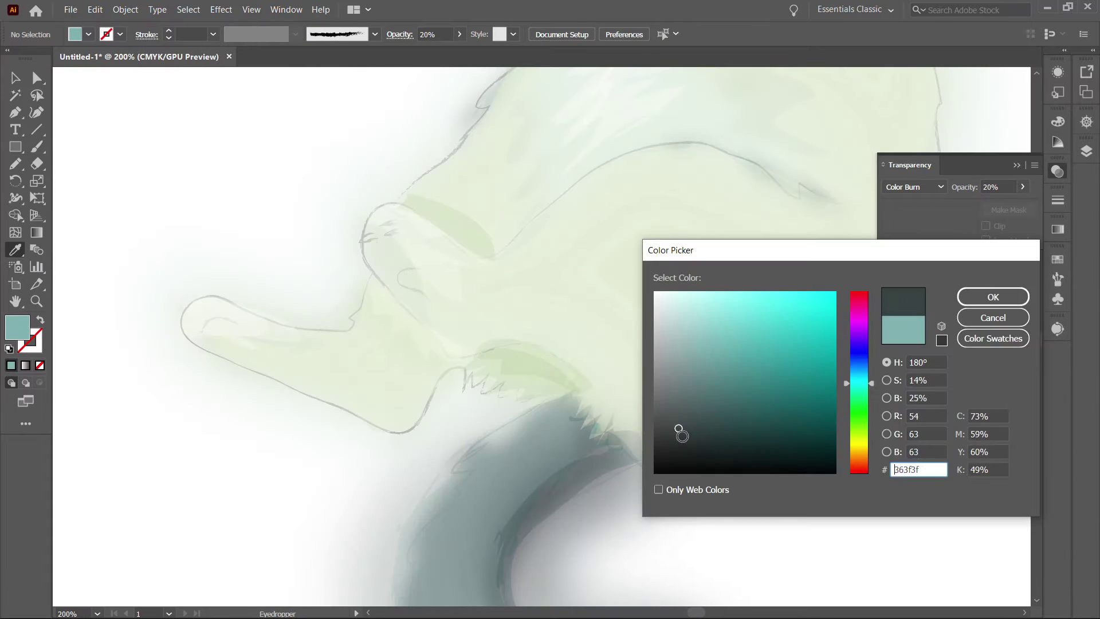
Draw a dark patch on the hind leg and soften it with Gaussian Blur
{"action": "key", "text": "n"}
{"action": "mouse_move", "coordinate": [376, 238]}
{"action": "left_mouse_down"}
{"action": "mouse_move", "coordinate": [434, 282]}
{"action": "mouse_move", "coordinate": [370, 259]}
{"action": "left_mouse_up"}
{"action": "key", "text": "ctrl+shift+e"}
{"action": "left_click", "coordinate": [188, 324], "text": "ctrl"}
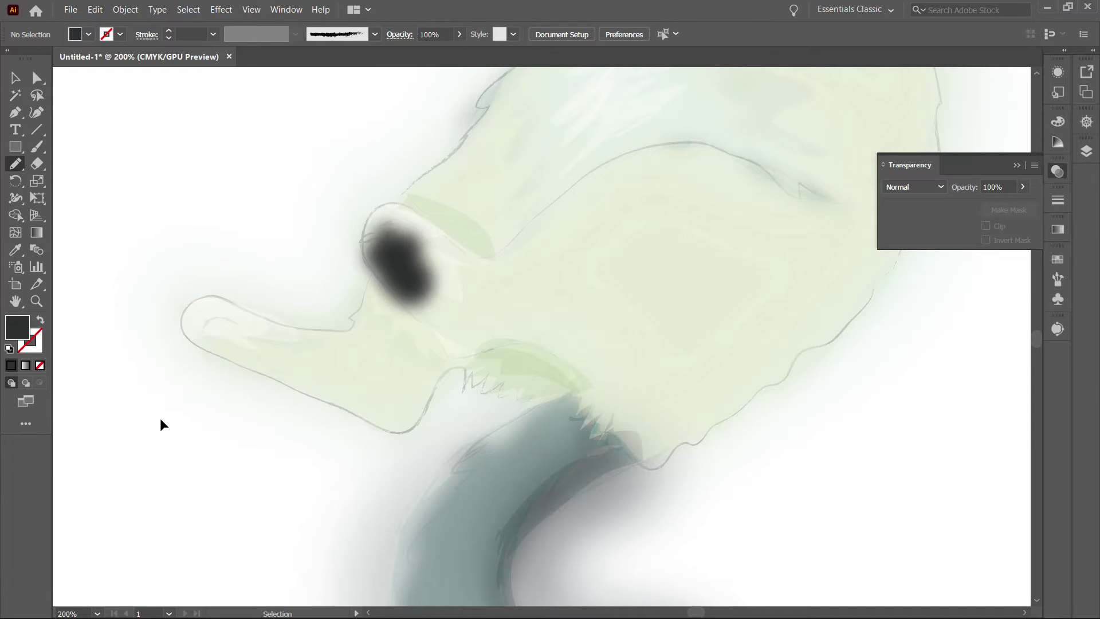
{"action": "left_click_drag", "start_coordinate": [222, 349], "coordinate": [201, 335]}
{"action": "key", "text": "v"}
{"action": "left_click", "coordinate": [221, 10]}
{"action": "left_click", "coordinate": [366, 270]}
{"action": "left_click", "coordinate": [441, 390]}
{"action": "key", "text": "ctrl+0"}
{"action": "key", "text": "F7"}
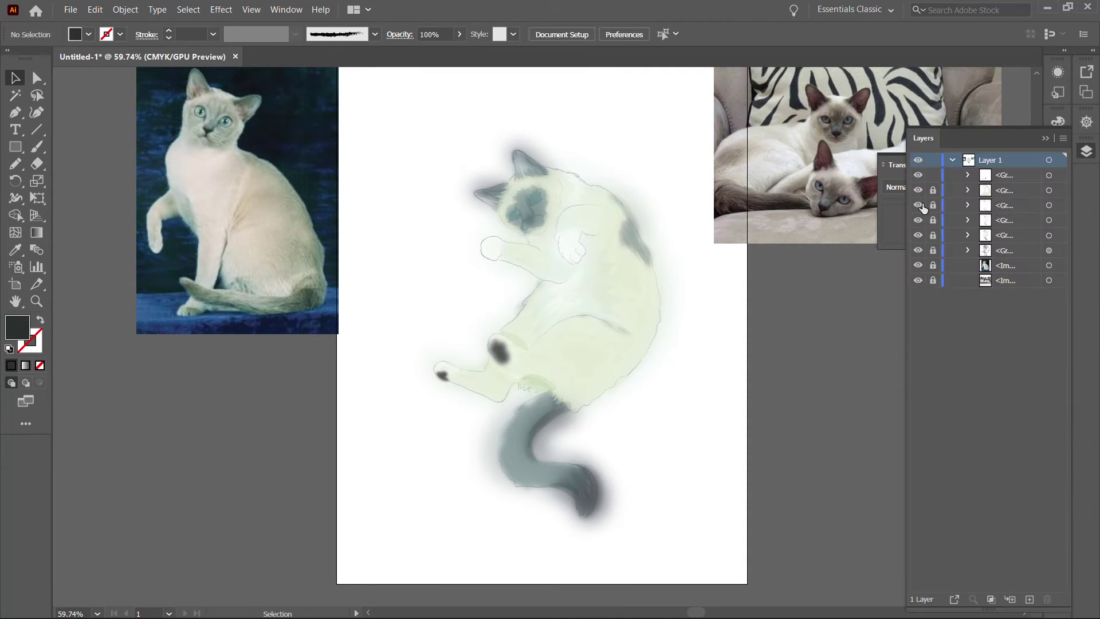
Set a dark stroke and pencil the ear, front paw and leg with zigzag fur
{"action": "key", "text": "shift+x"}
{"action": "left_click", "coordinate": [36, 346]}
{"action": "key", "text": "n"}
{"action": "key", "text": "ctrl+equal"}
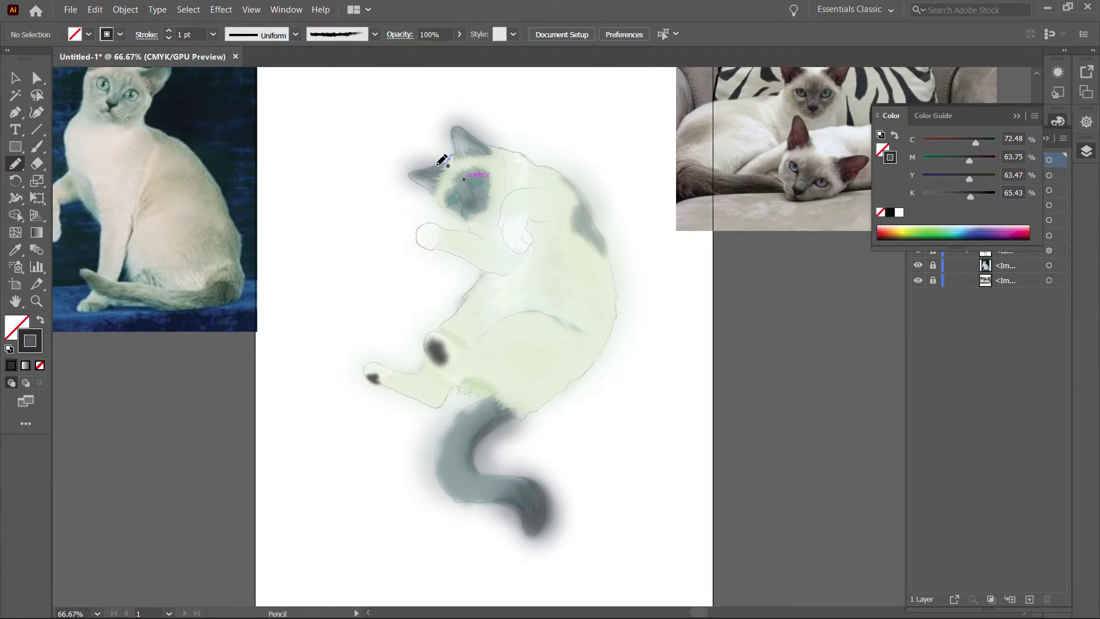
{"action": "left_click_drag", "start_coordinate": [436, 195], "coordinate": [440, 204]}
{"action": "left_click_drag", "start_coordinate": [453, 252], "coordinate": [483, 275]}
{"action": "left_click_drag", "start_coordinate": [443, 324], "coordinate": [431, 352]}
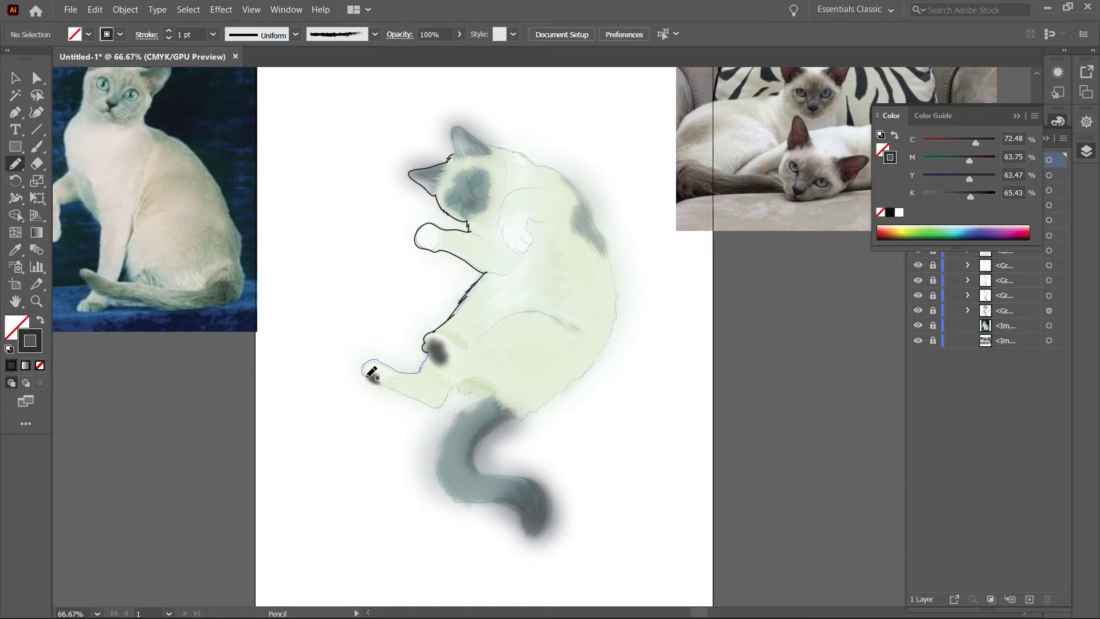
{"action": "left_click_drag", "start_coordinate": [371, 372], "coordinate": [484, 394]}
Trace the tail and the back up to the shoulder and ear with furry outlines
{"action": "left_click_drag", "start_coordinate": [484, 406], "coordinate": [496, 326]}
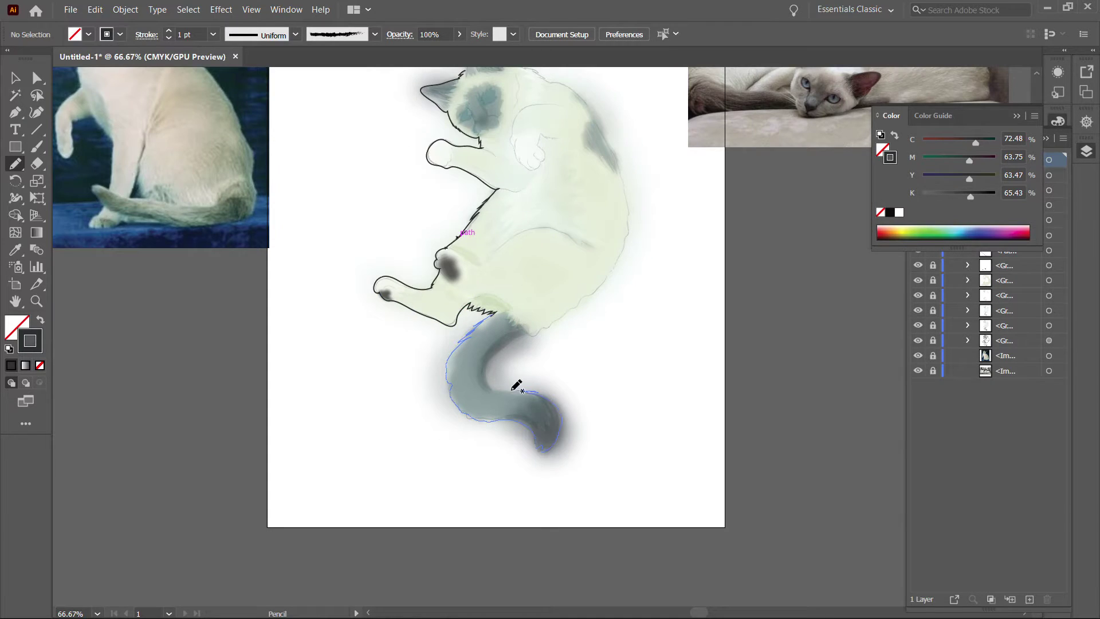
{"action": "left_click_drag", "start_coordinate": [517, 385], "coordinate": [528, 334]}
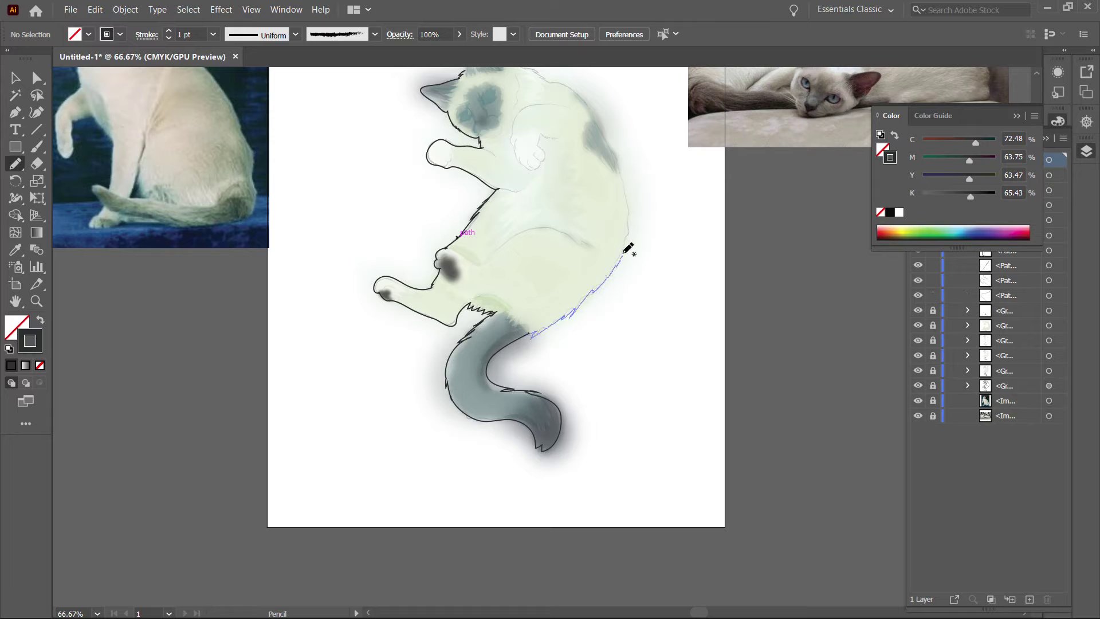
{"action": "left_click_drag", "start_coordinate": [617, 265], "coordinate": [628, 172]}
{"action": "mouse_move", "coordinate": [604, 123]}
{"action": "left_mouse_down"}
{"action": "mouse_move", "coordinate": [597, 228]}
{"action": "mouse_move", "coordinate": [551, 195]}
{"action": "mouse_move", "coordinate": [497, 177]}
{"action": "left_mouse_up"}
{"action": "mouse_move", "coordinate": [463, 184]}
{"action": "left_mouse_down"}
{"action": "mouse_move", "coordinate": [471, 159]}
{"action": "mouse_move", "coordinate": [496, 172]}
{"action": "left_mouse_up"}
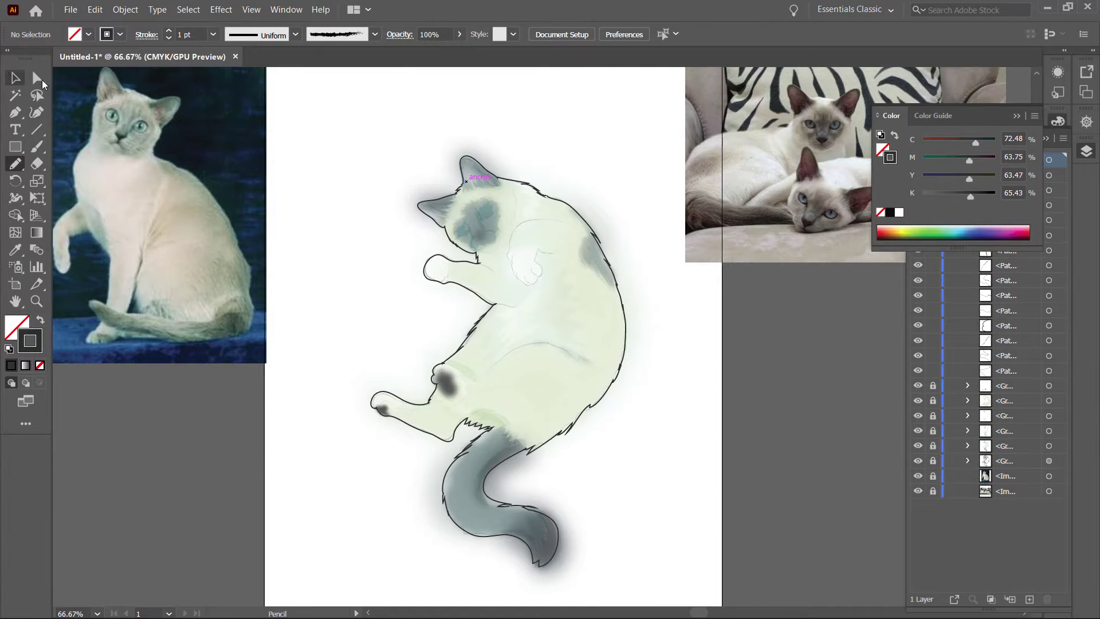
Select all the artwork and make a clipping mask from the cat outline
{"action": "key", "text": "v"}
{"action": "key", "text": "ctrl+a"}
{"action": "key", "text": "ctrl+7"}
{"action": "left_click", "coordinate": [363, 98]}
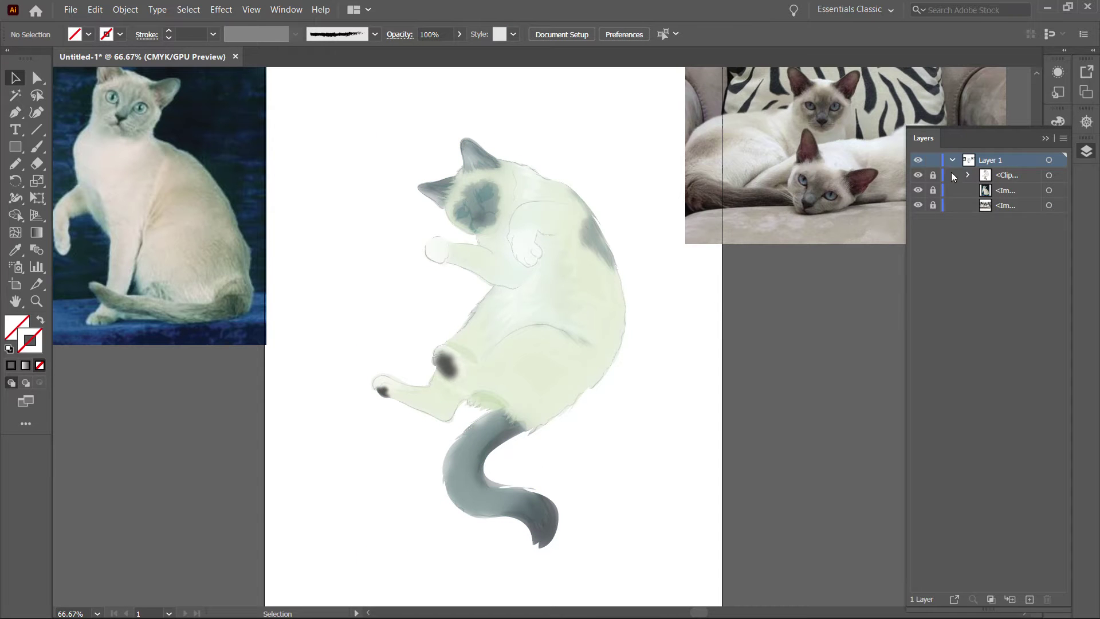
Unlock the clipped cat group in the Layers panel
{"action": "key", "text": "q"}
{"action": "left_click_drag", "start_coordinate": [638, 444], "coordinate": [454, 552]}
{"action": "left_click", "coordinate": [934, 175]}
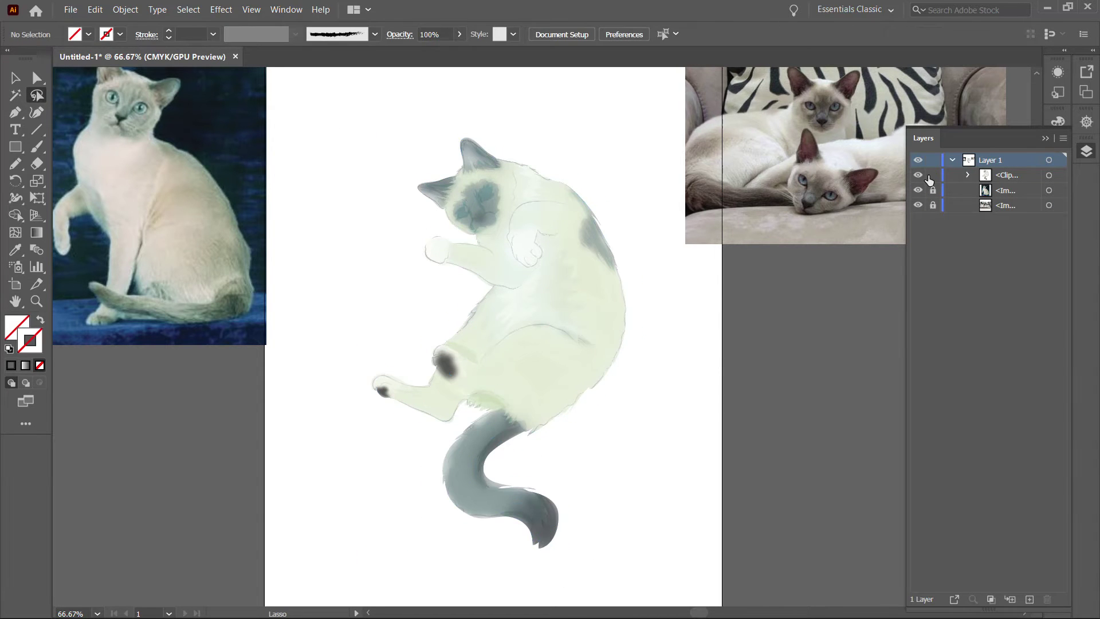
Set a gradient fill running from grey to fully transparent
{"action": "key", "text": "period"}
{"action": "double_click", "coordinate": [889, 341]}
{"action": "left_click", "coordinate": [831, 391]}
{"action": "left_click_drag", "start_coordinate": [895, 432], "coordinate": [928, 433]}
{"action": "left_click_drag", "start_coordinate": [968, 393], "coordinate": [938, 394]}
{"action": "left_click", "coordinate": [1012, 340]}
{"action": "double_click", "coordinate": [1012, 340]}
{"action": "left_click", "coordinate": [844, 418]}
Shade the back patch and tail with the Blob Brush at 41% opacity
{"action": "key", "text": "shift+b"}
{"action": "key", "text": "Return"}
{"action": "key", "text": "Escape"}
{"action": "key", "text": "ctrl+shift+F10"}
{"action": "left_click_drag", "start_coordinate": [1001, 202], "coordinate": [987, 203]}
{"action": "mouse_move", "coordinate": [576, 192]}
{"action": "left_mouse_down"}
{"action": "mouse_move", "coordinate": [602, 269]}
{"action": "mouse_move", "coordinate": [584, 241]}
{"action": "left_mouse_up"}
{"action": "mouse_move", "coordinate": [522, 423]}
{"action": "left_mouse_down"}
{"action": "mouse_move", "coordinate": [503, 468]}
{"action": "mouse_move", "coordinate": [507, 428]}
{"action": "mouse_move", "coordinate": [488, 445]}
{"action": "left_mouse_up"}
Darken the face patch, belly crease and tail's left edge with grey strokes
{"action": "left_click_drag", "start_coordinate": [481, 167], "coordinate": [484, 192]}
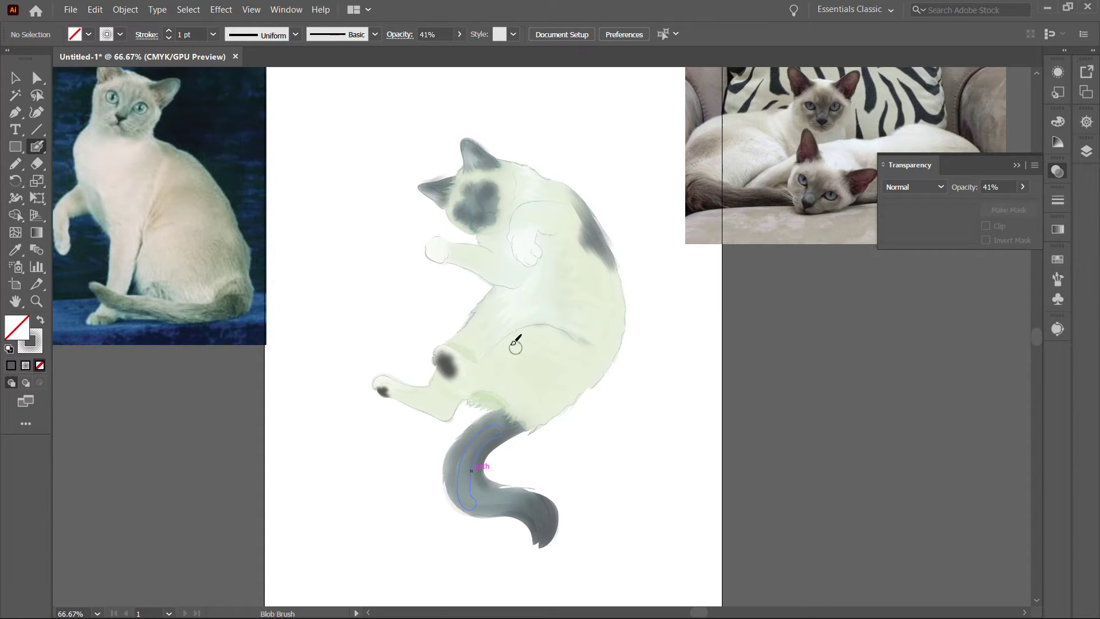
{"action": "left_click_drag", "start_coordinate": [580, 337], "coordinate": [586, 341]}
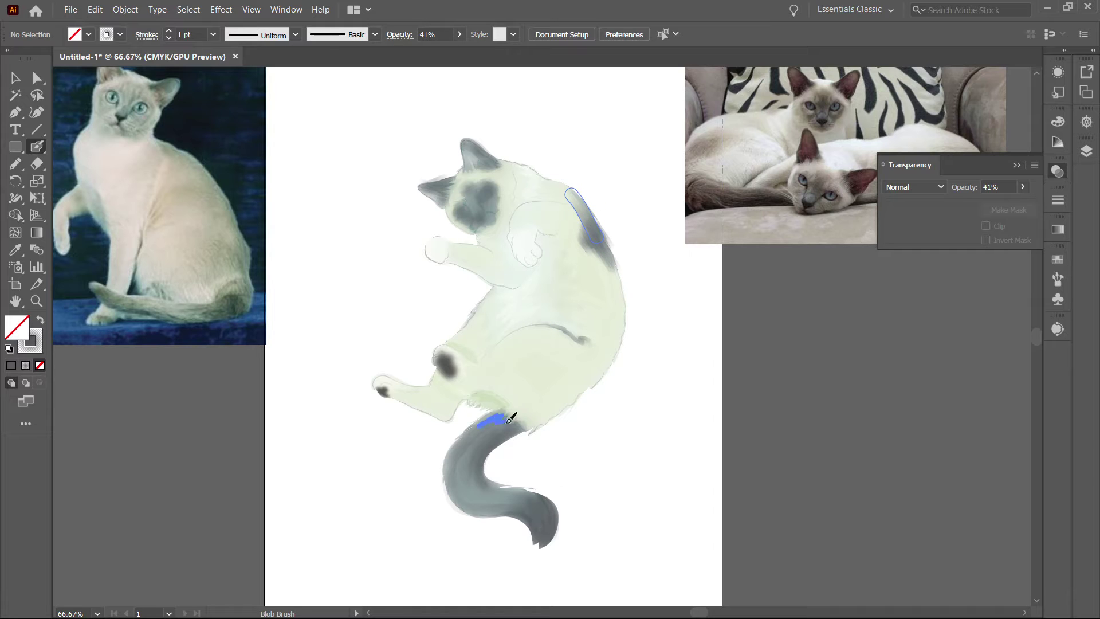
{"action": "left_click_drag", "start_coordinate": [503, 420], "coordinate": [500, 427]}
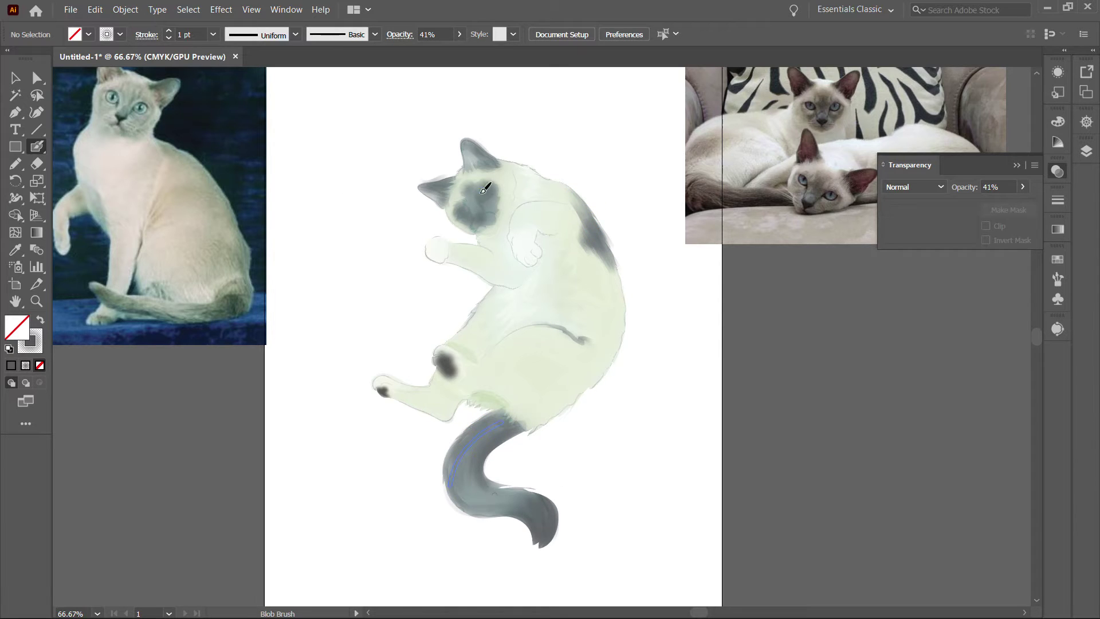
{"action": "key", "text": "v"}
{"action": "key", "text": "ctrl+a"}
{"action": "left_click", "coordinate": [786, 373]}
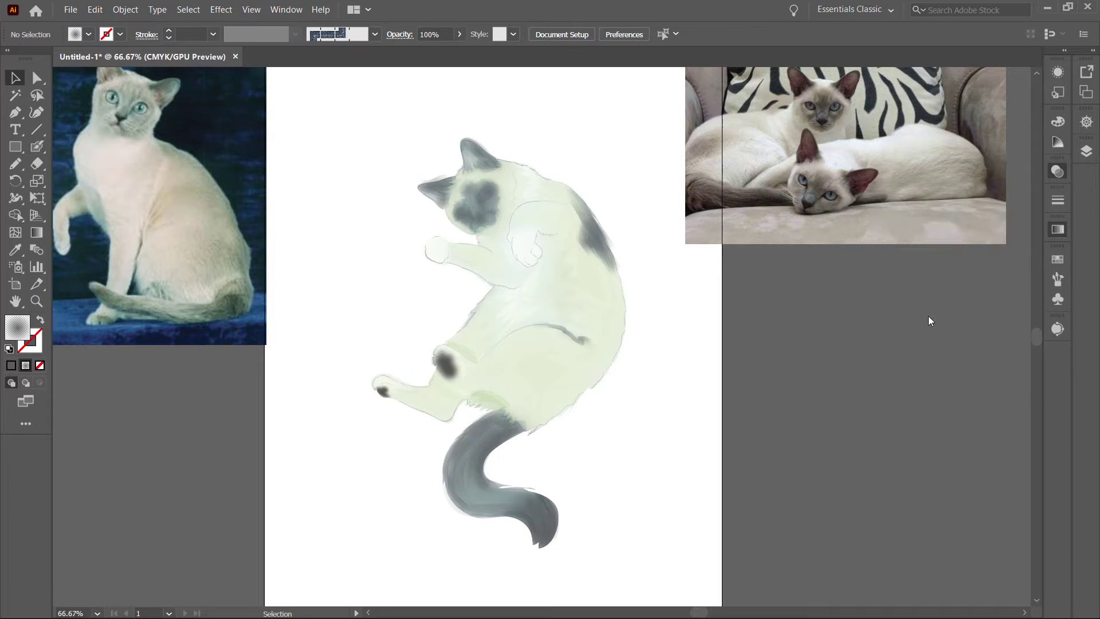
Lighten the gradient stop colour in the Gradient panel
{"action": "key", "text": "ctrl+F9"}
{"action": "double_click", "coordinate": [888, 341]}
{"action": "left_click", "coordinate": [909, 396]}
{"action": "left_click", "coordinate": [1014, 341]}
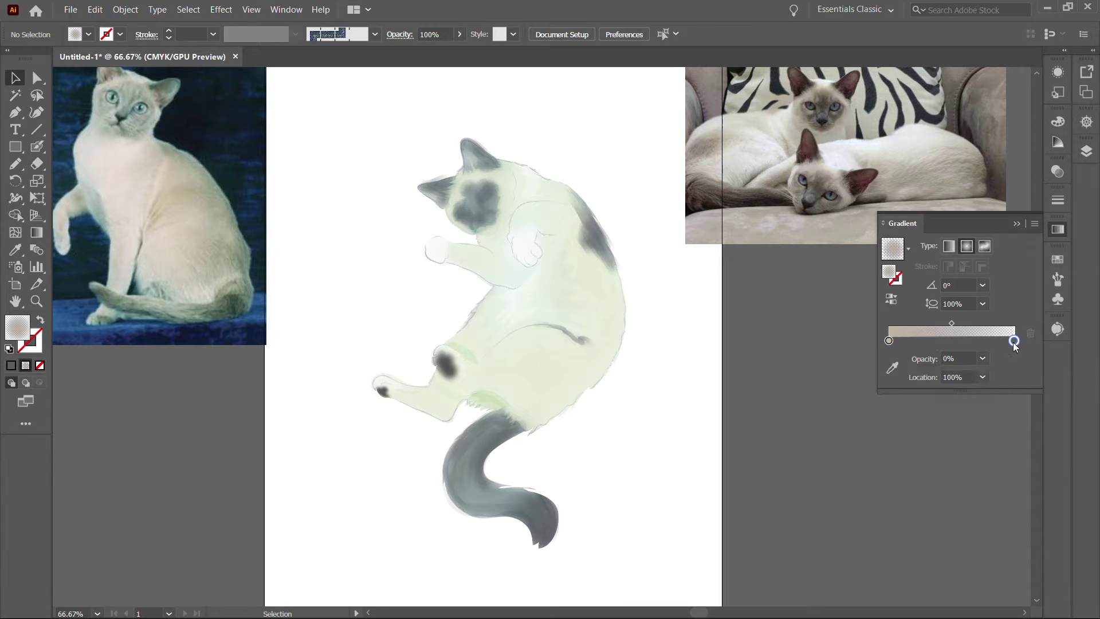
Paint brownish tints on the shoulder and head, then undo them
{"action": "key", "text": "shift+b"}
{"action": "left_click_drag", "start_coordinate": [573, 226], "coordinate": [547, 216]}
{"action": "mouse_move", "coordinate": [476, 169]}
{"action": "left_mouse_down"}
{"action": "mouse_move", "coordinate": [499, 163]}
{"action": "mouse_move", "coordinate": [504, 195]}
{"action": "left_mouse_up"}
{"action": "key", "text": "ctrl+z"}
At 35% opacity, paint soft tints on the head, chest, back and belly
{"action": "left_click", "coordinate": [1057, 171]}
{"action": "left_click", "coordinate": [1023, 186]}
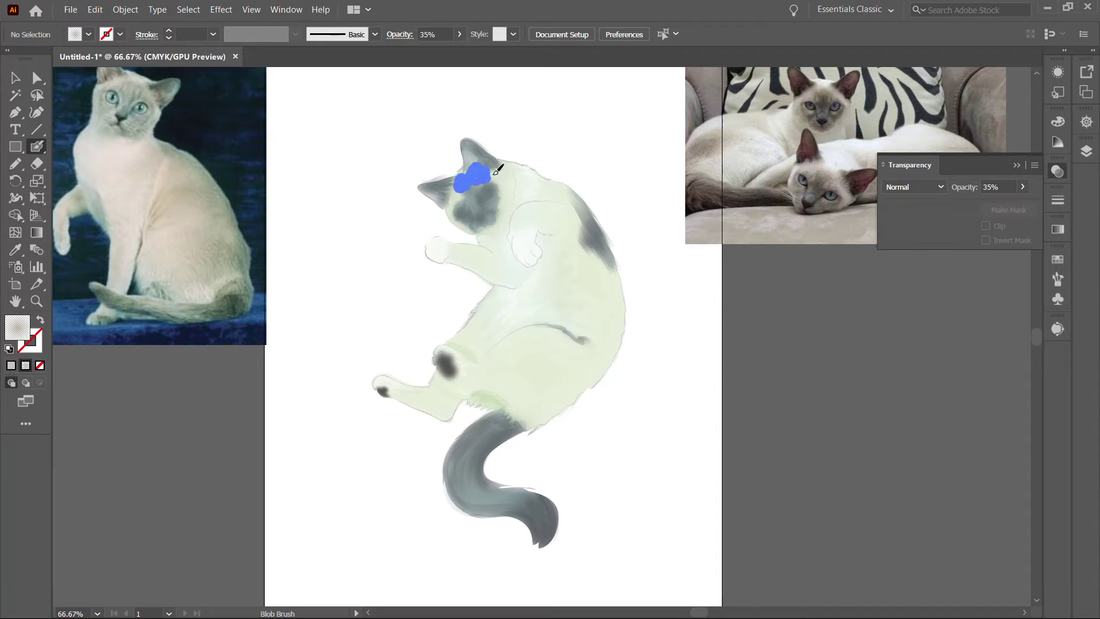
{"action": "left_click_drag", "start_coordinate": [1019, 206], "coordinate": [991, 206]}
{"action": "left_click_drag", "start_coordinate": [573, 220], "coordinate": [524, 227]}
{"action": "left_click_drag", "start_coordinate": [619, 327], "coordinate": [599, 250]}
{"action": "mouse_move", "coordinate": [596, 343]}
{"action": "left_mouse_down"}
{"action": "mouse_move", "coordinate": [553, 408]}
{"action": "mouse_move", "coordinate": [464, 396]}
{"action": "left_mouse_up"}
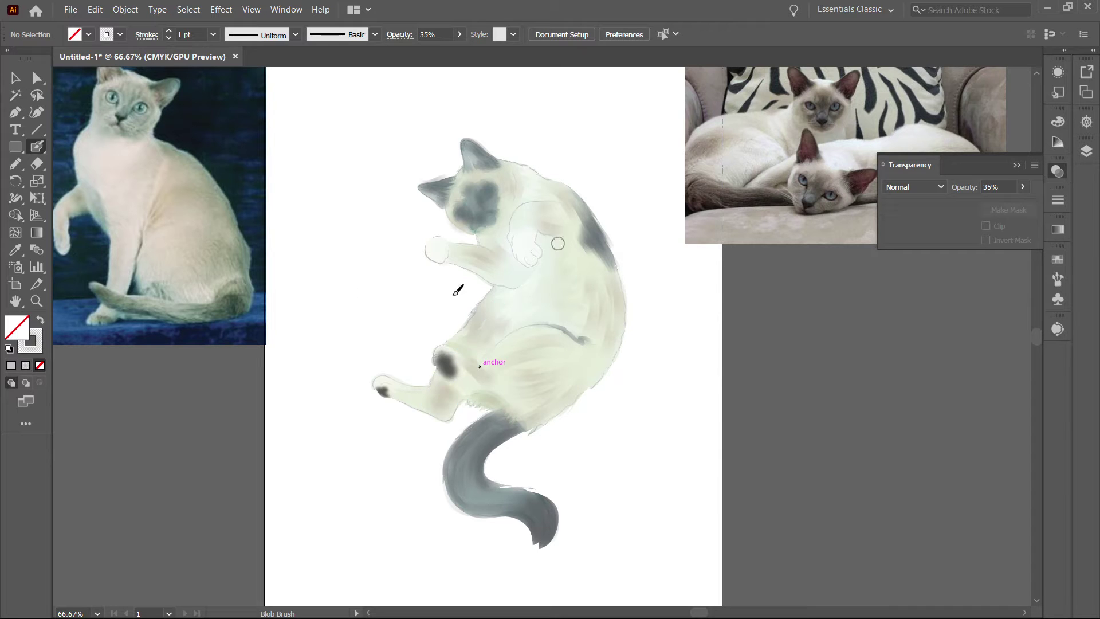
Switch the fill to a lighter gradient and adjust its stop colour
{"action": "key", "text": "v"}
{"action": "key", "text": "ctrl+a"}
{"action": "left_click", "coordinate": [765, 447]}
{"action": "key", "text": "period"}
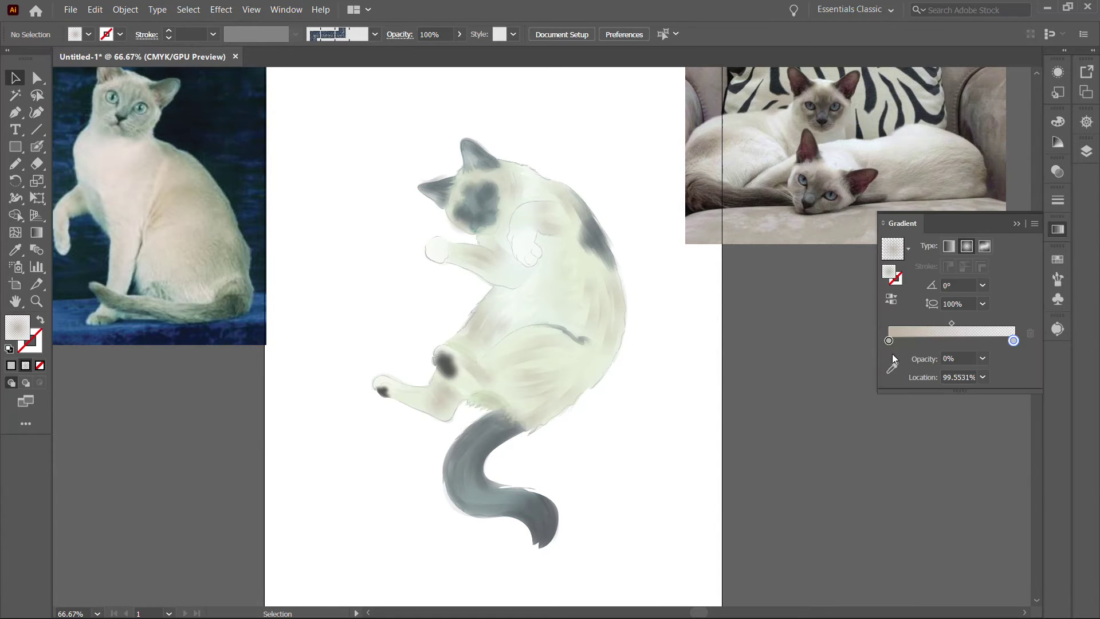
{"action": "double_click", "coordinate": [891, 339]}
{"action": "left_click_drag", "start_coordinate": [905, 417], "coordinate": [909, 416]}
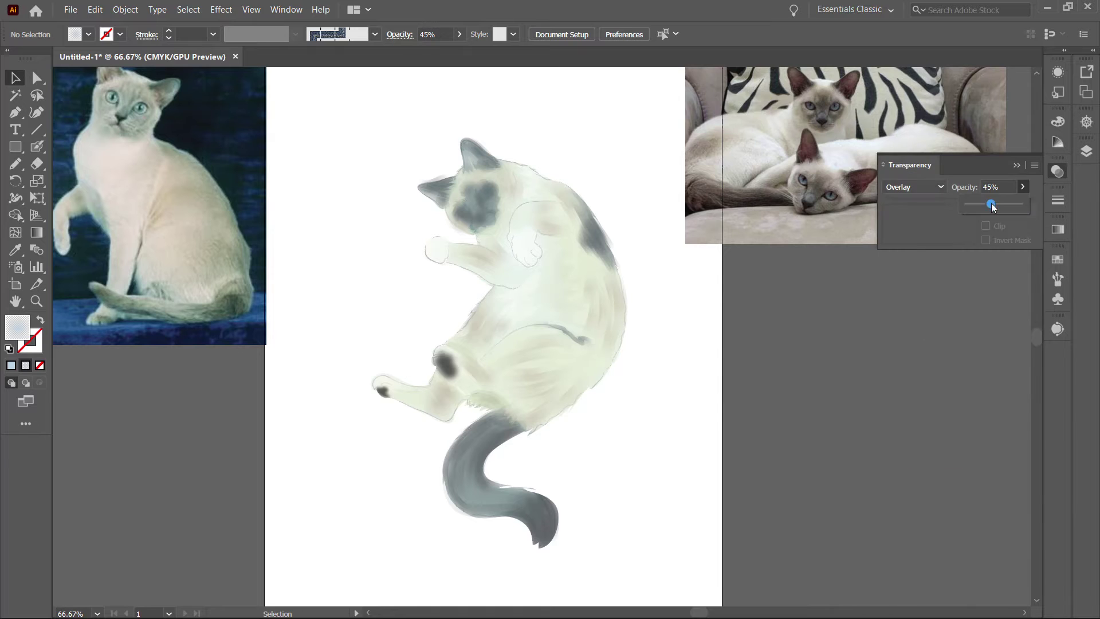
Paint light Blob Brush strokes on the belly, near the head and on both paws
{"action": "left_click", "coordinate": [556, 281]}
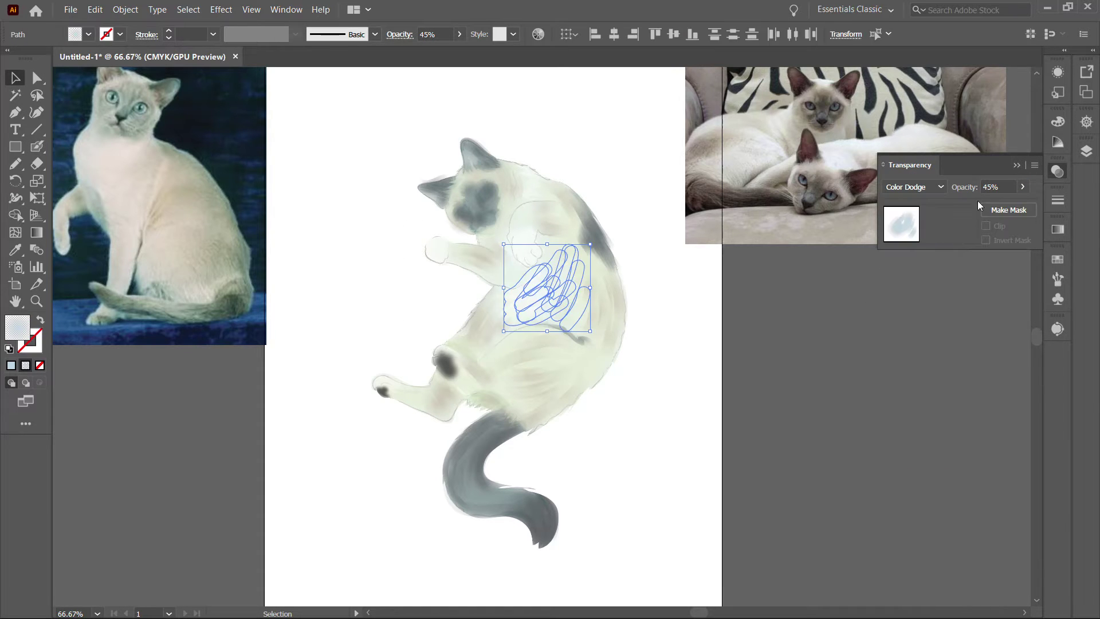
{"action": "left_click", "coordinate": [923, 250]}
{"action": "key", "text": "shift+b"}
{"action": "left_click_drag", "start_coordinate": [557, 279], "coordinate": [517, 308]}
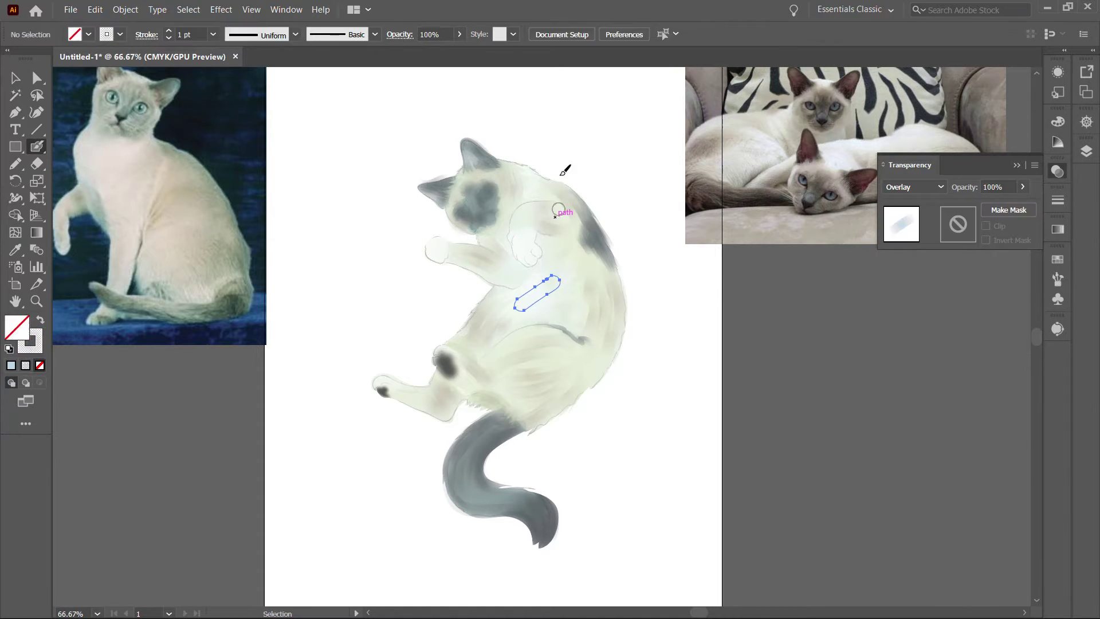
{"action": "left_click_drag", "start_coordinate": [553, 171], "coordinate": [522, 198]}
{"action": "left_click_drag", "start_coordinate": [539, 223], "coordinate": [527, 252]}
{"action": "left_click_drag", "start_coordinate": [453, 235], "coordinate": [438, 255]}
{"action": "mouse_move", "coordinate": [541, 285]}
{"action": "left_mouse_down"}
{"action": "mouse_move", "coordinate": [501, 347]}
{"action": "mouse_move", "coordinate": [389, 390]}
{"action": "left_mouse_up"}
Blend the light strokes into the fur with Overlay mode at 56%
{"action": "key", "text": "v"}
{"action": "key", "text": "ctrl+a"}
{"action": "left_click", "coordinate": [941, 187]}
{"action": "left_click", "coordinate": [930, 304]}
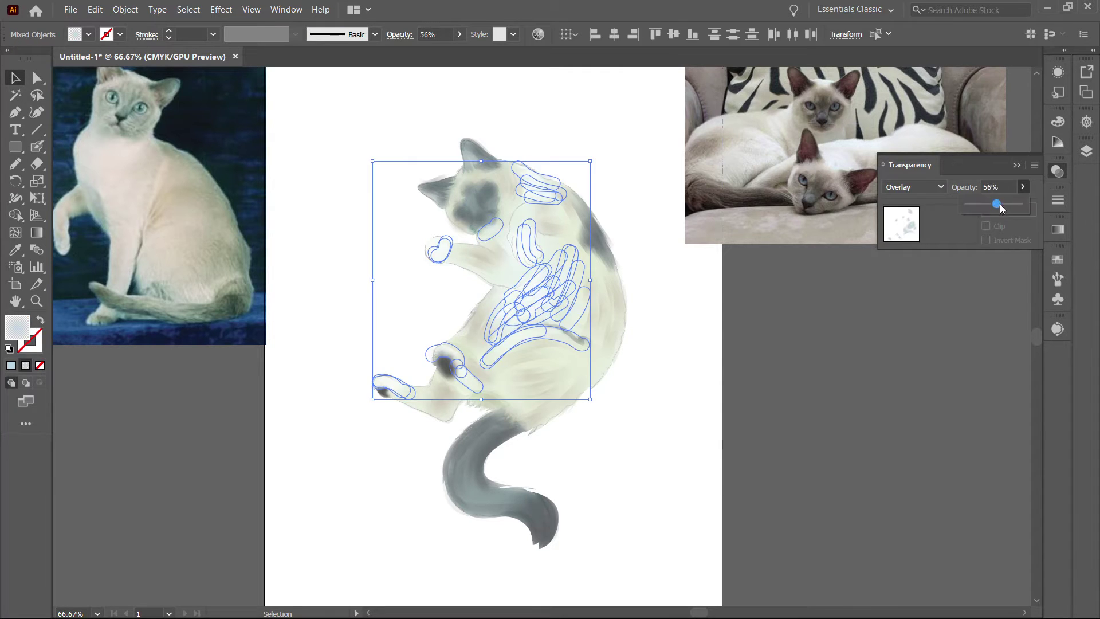
{"action": "left_click", "coordinate": [738, 508]}
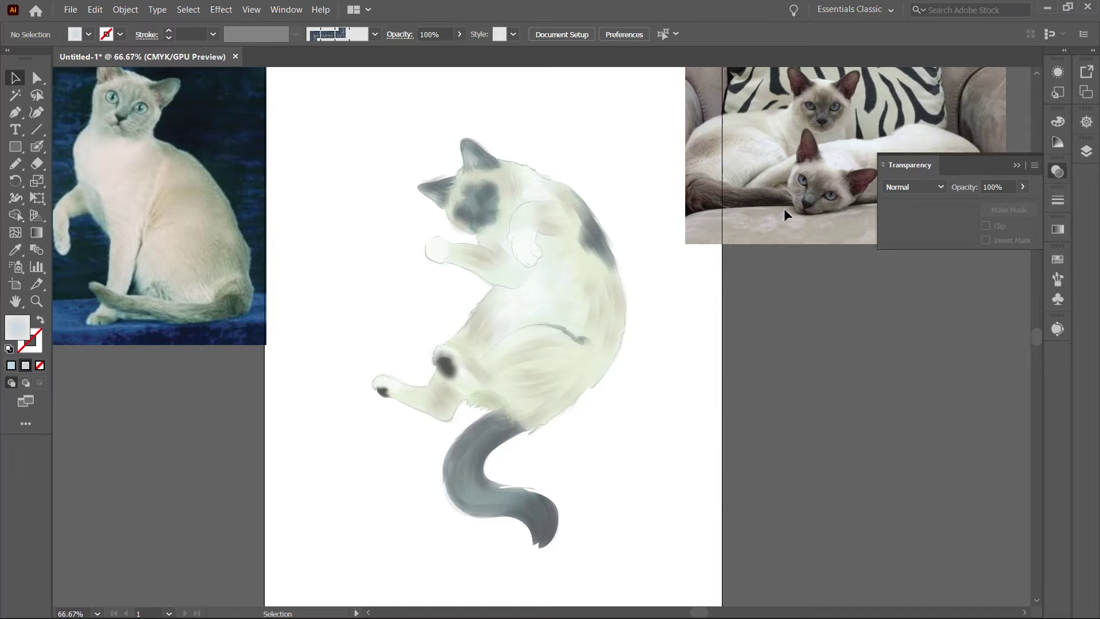
Zoom in on the cat's face and confirm the Pencil tool settings
{"action": "key", "text": "ctrl+plus"}
{"action": "key", "text": "ctrl+plus"}
{"action": "key", "text": "ctrl+plus"}
{"action": "double_click", "coordinate": [15, 164]}
{"action": "key", "text": "Return"}
{"action": "left_click", "coordinate": [14, 335]}
Draw an eye oval with a blue radial gradient, outer stop at 60% opacity
{"action": "mouse_move", "coordinate": [356, 198]}
{"action": "left_mouse_down"}
{"action": "mouse_move", "coordinate": [373, 163]}
{"action": "mouse_move", "coordinate": [358, 186]}
{"action": "mouse_move", "coordinate": [398, 162]}
{"action": "mouse_move", "coordinate": [360, 209]}
{"action": "left_mouse_up"}
{"action": "key", "text": "v"}
{"action": "left_click", "coordinate": [25, 365]}
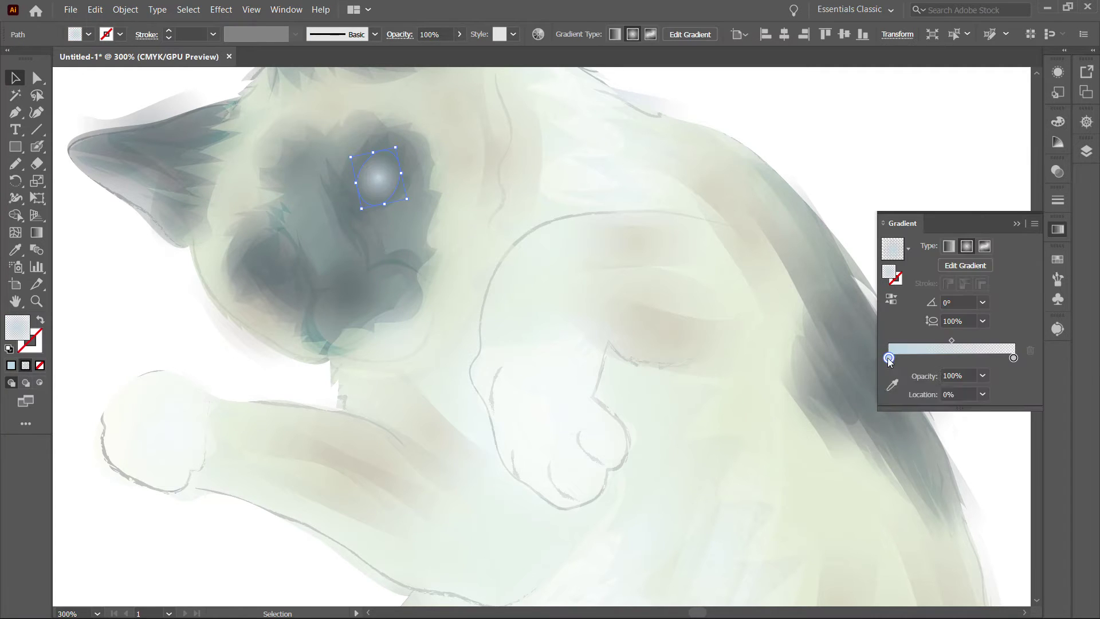
{"action": "double_click", "coordinate": [888, 357]}
{"action": "left_click", "coordinate": [1013, 357]}
{"action": "double_click", "coordinate": [1013, 358]}
{"action": "left_click", "coordinate": [830, 408]}
{"action": "key", "text": "Escape"}
Alt-drag a copy onto the other eye and add solid blue pencil strokes inside both
{"action": "left_click", "coordinate": [983, 376]}
{"action": "mouse_move", "coordinate": [379, 179]}
{"action": "left_mouse_down"}
{"action": "mouse_move", "coordinate": [267, 264]}
{"action": "mouse_move", "coordinate": [327, 263]}
{"action": "left_mouse_up"}
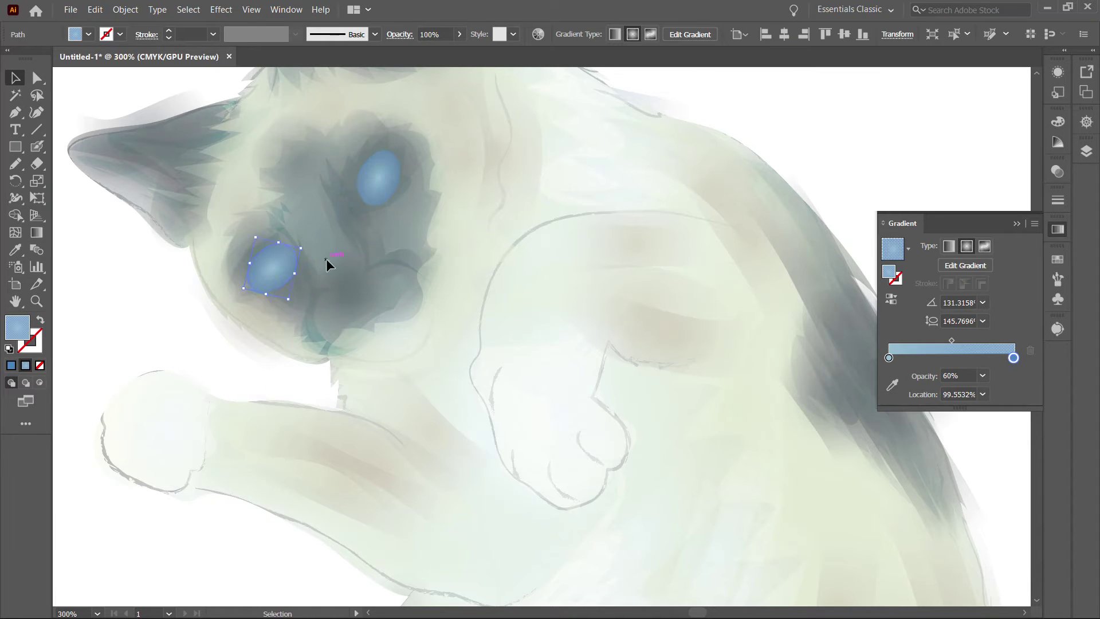
{"action": "key", "text": "ctrl+shift+a"}
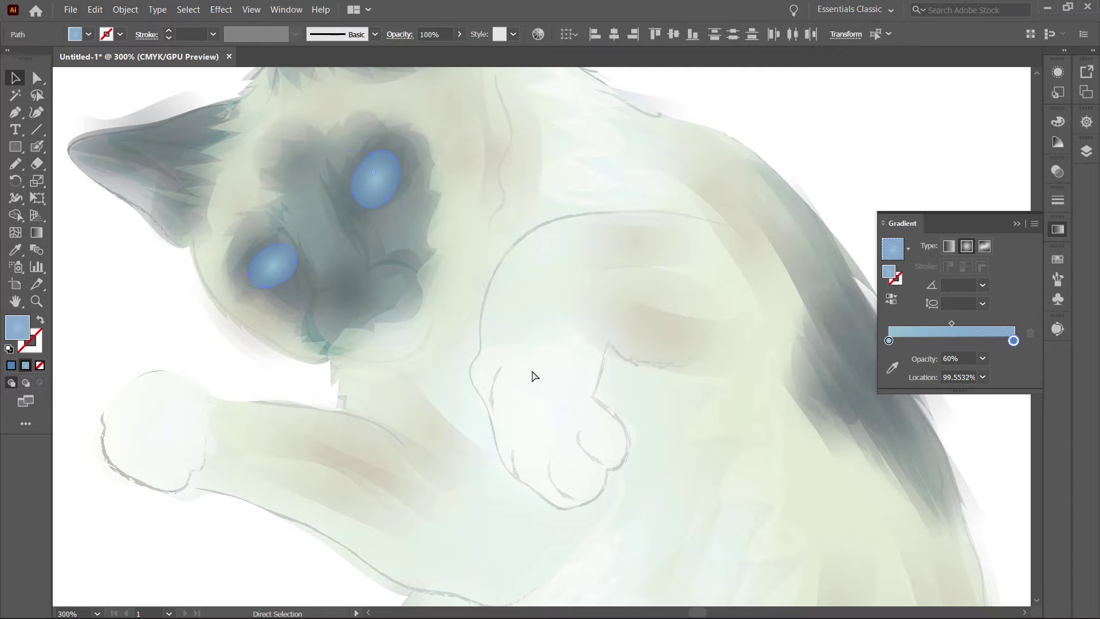
{"action": "key", "text": "n"}
{"action": "key", "text": "comma"}
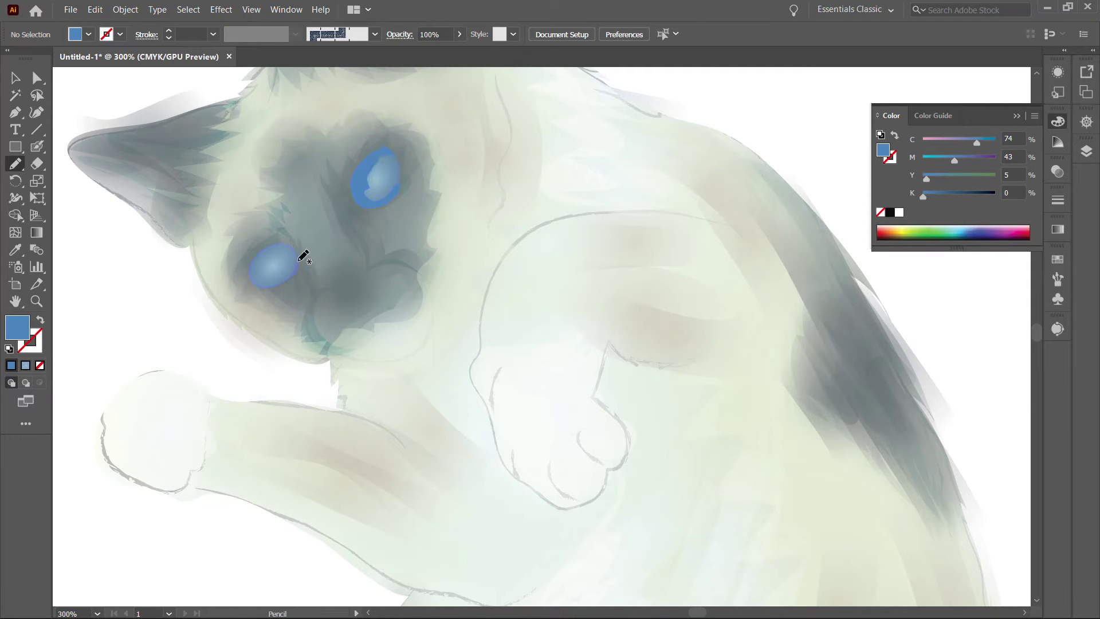
{"action": "key", "text": "v"}
{"action": "left_click", "coordinate": [259, 265]}
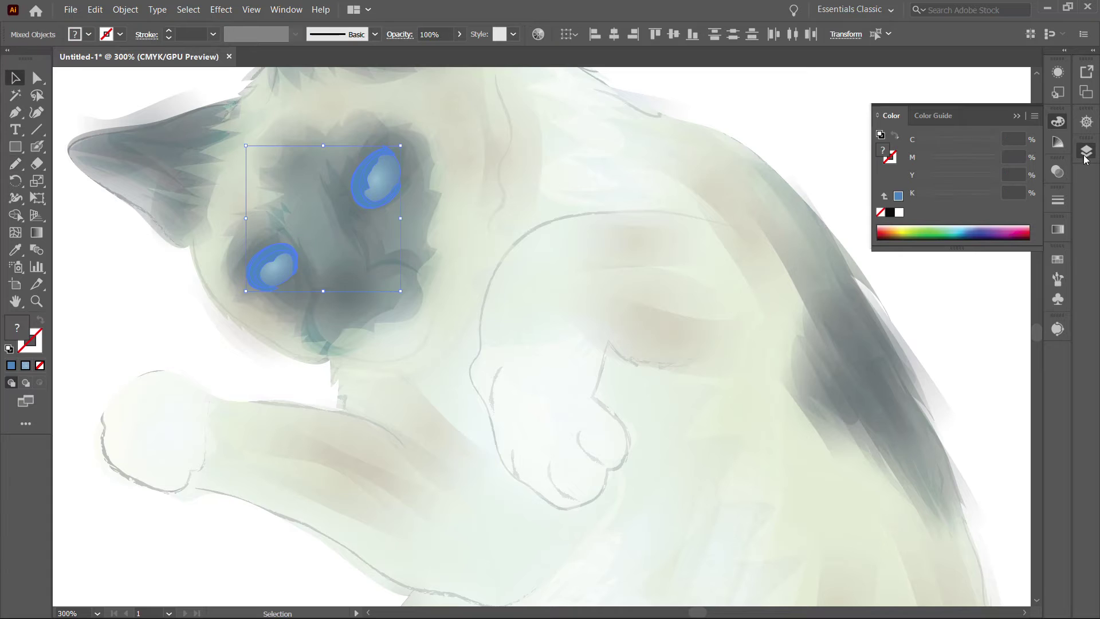
Set the fill colour to hex 5bbcd6 for the eye highlights
{"action": "left_click", "coordinate": [1058, 172]}
{"action": "key", "text": "ctrl+shift+a"}
{"action": "double_click", "coordinate": [17, 328]}
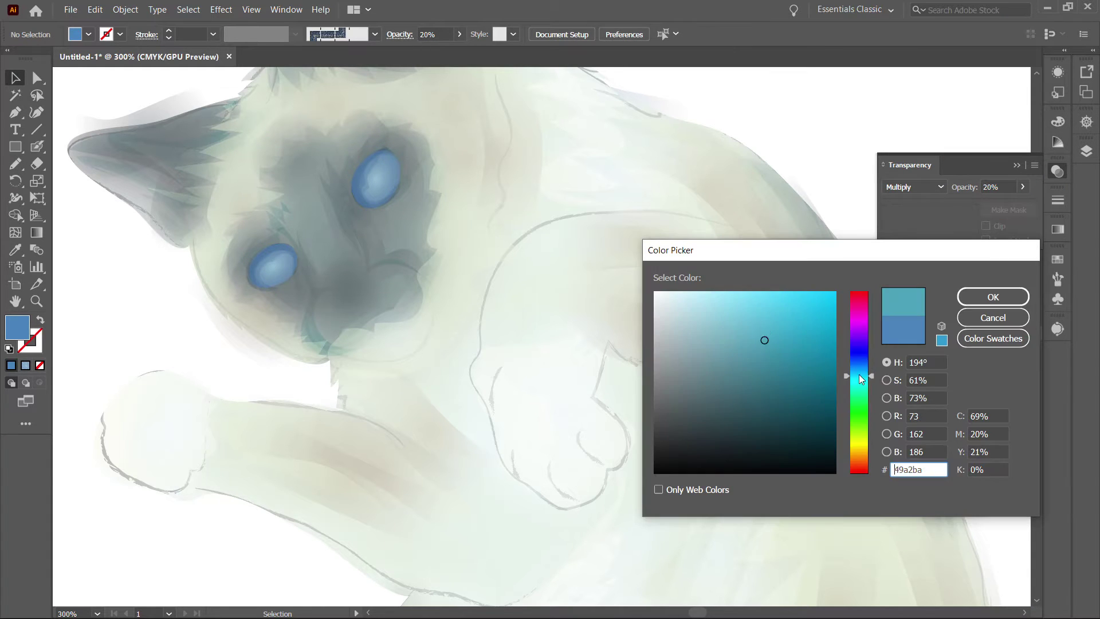
{"action": "type", "text": "5bbcd6"}
{"action": "key", "text": "Return"}
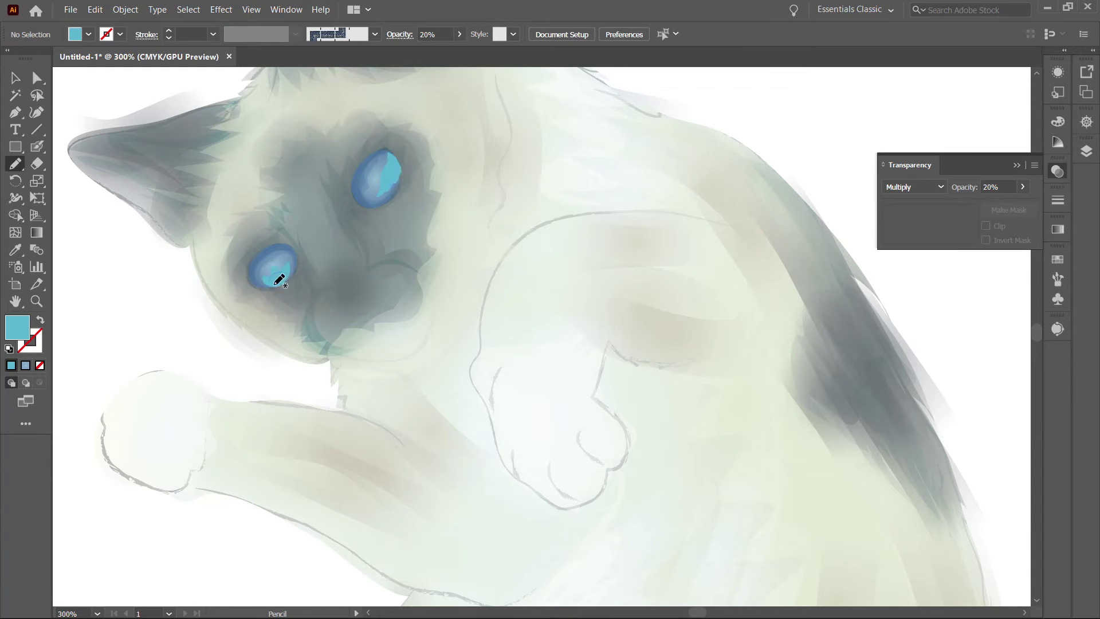
Blend both cyan eye highlights in Overlay mode at 19% opacity and fit the artboard
{"action": "key", "text": "v"}
{"action": "left_click", "coordinate": [279, 280]}
{"action": "key", "text": "ctrl+shift+a"}
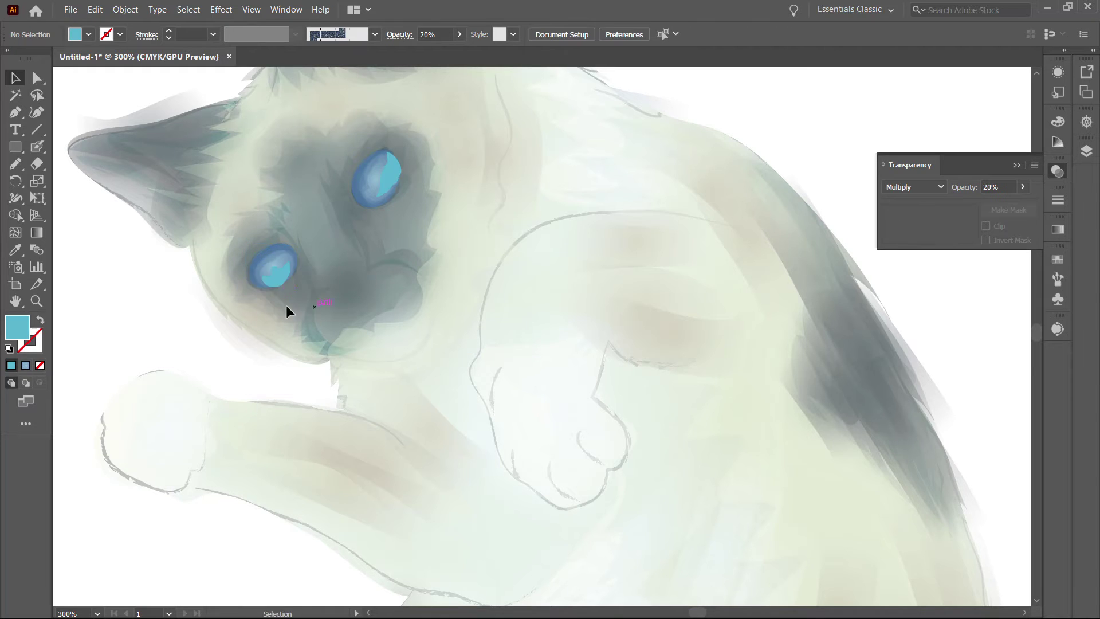
{"action": "scroll", "coordinate": [286, 305], "scroll_direction": "up", "scroll_amount": 5}
{"action": "left_click", "coordinate": [208, 323]}
{"action": "left_click", "coordinate": [466, 231], "text": "shift"}
{"action": "key", "text": "ctrl+shift+a"}
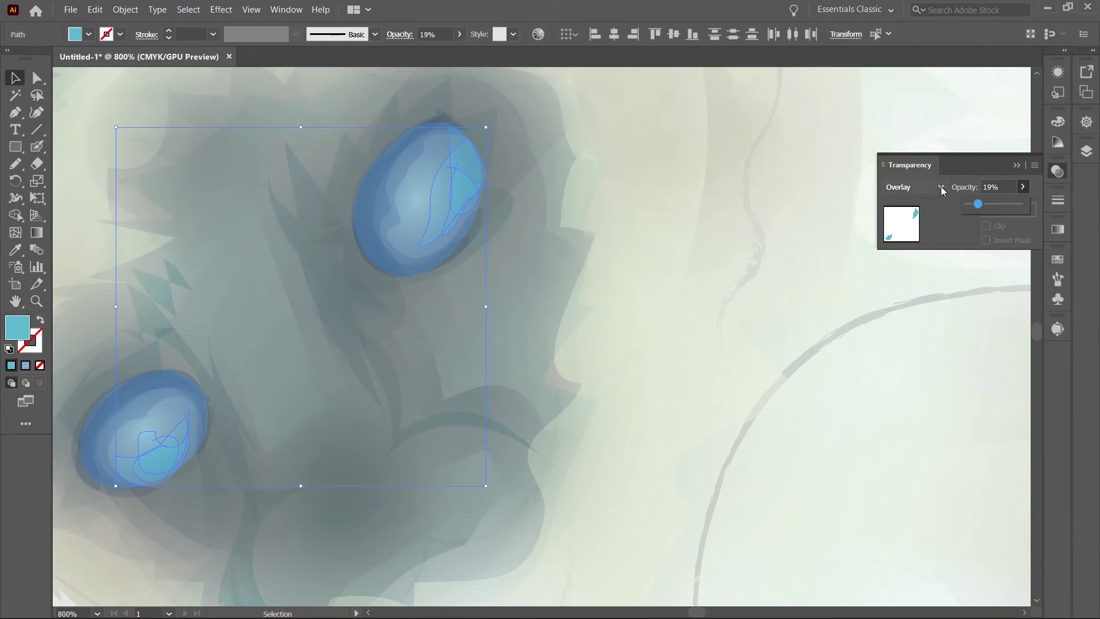
{"action": "key", "text": "ctrl+0"}
{"action": "key", "text": "F7"}
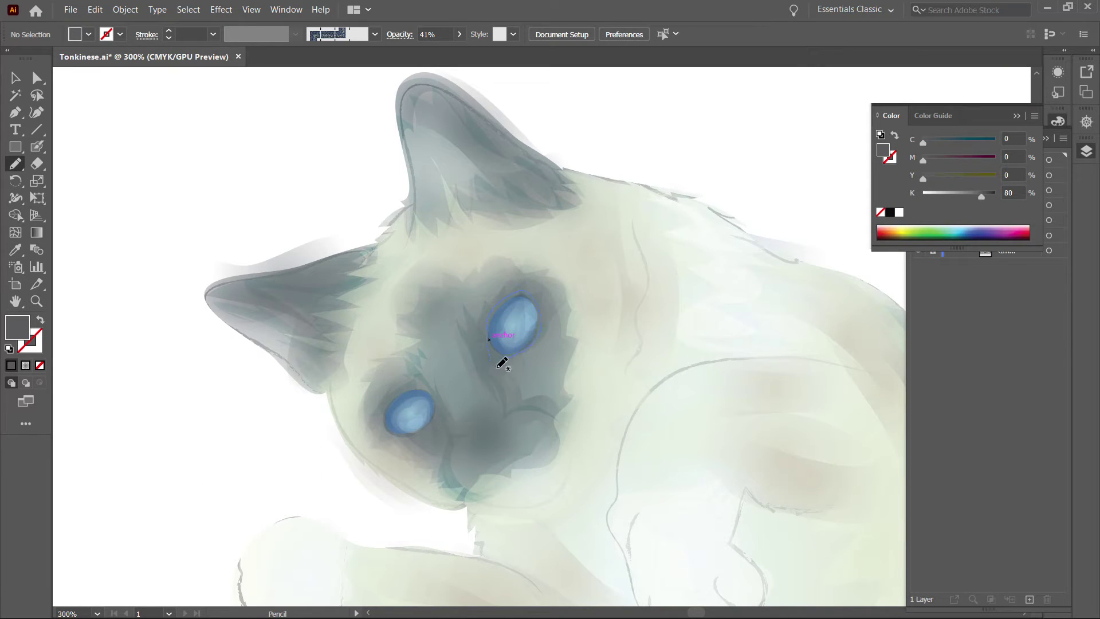
Outline the right eye in dark grey and reshape its inner corner, then undo the attempt
{"action": "left_click_drag", "start_coordinate": [498, 342], "coordinate": [496, 344]}
{"action": "key", "text": "a"}
{"action": "scroll", "coordinate": [584, 410], "scroll_direction": "up", "scroll_amount": 2}
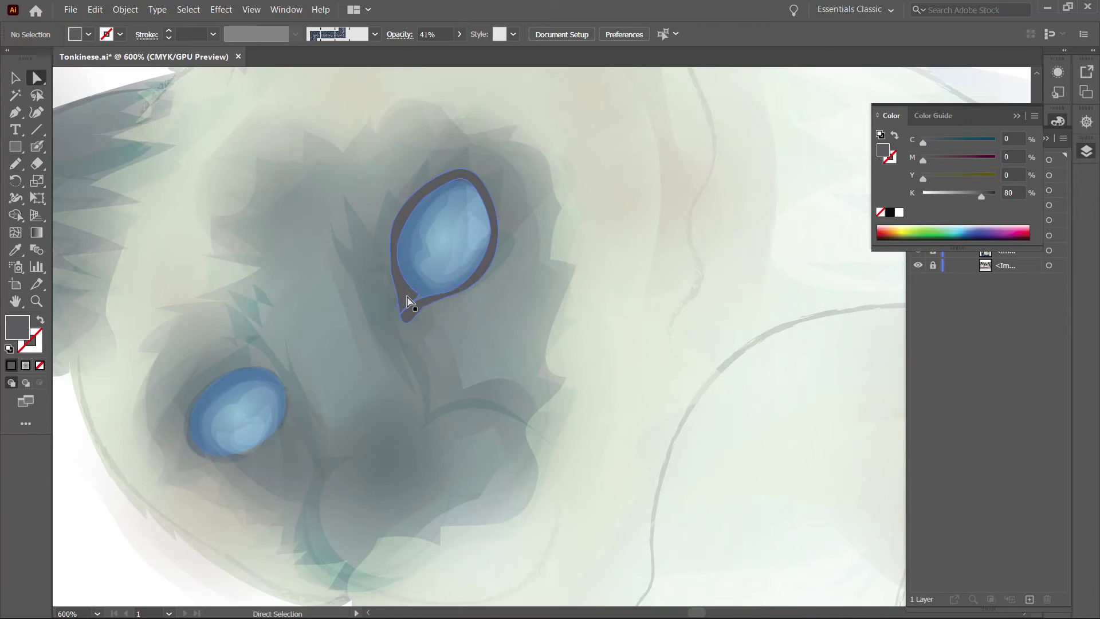
{"action": "left_click_drag", "start_coordinate": [403, 324], "coordinate": [405, 329]}
{"action": "key", "text": "v"}
{"action": "key", "text": "ctrl+z"}
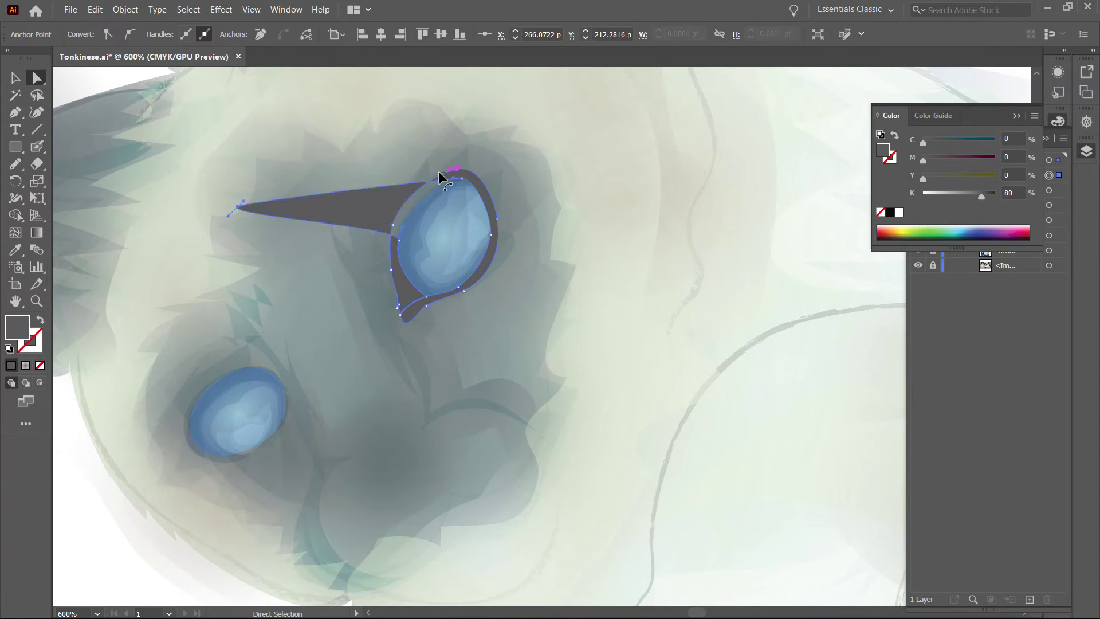
{"action": "key", "text": "ctrl+z"}
{"action": "key", "text": "ctrl+z"}
Paint a white stroke above the right eye and a white crescent at its lower left
{"action": "double_click", "coordinate": [17, 326]}
{"action": "key", "text": "Return"}
{"action": "key", "text": "n"}
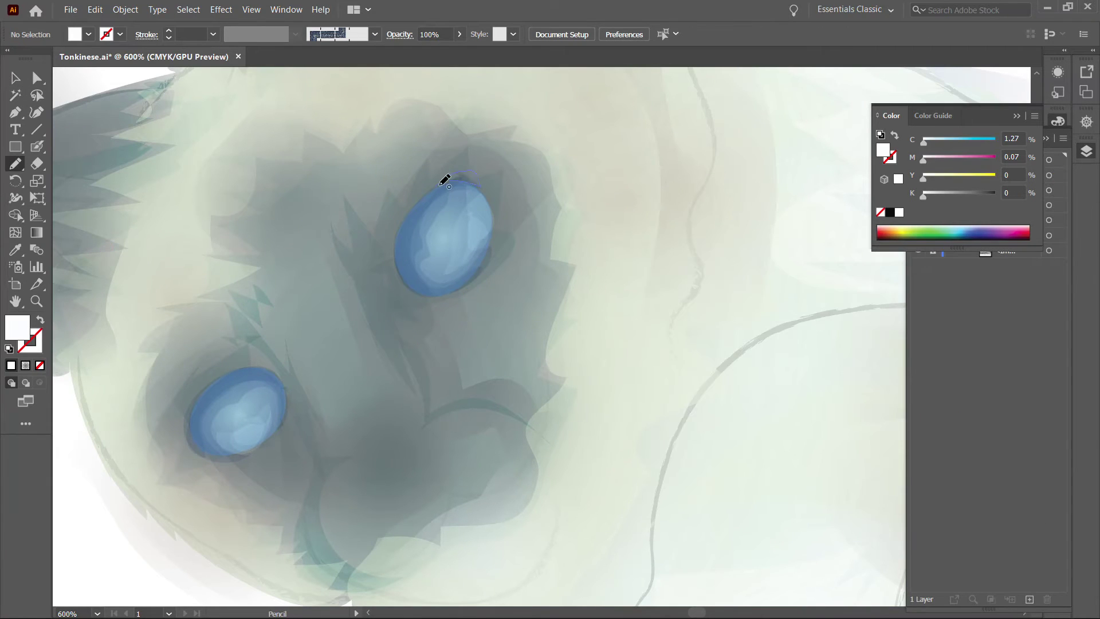
{"action": "left_click_drag", "start_coordinate": [456, 168], "coordinate": [455, 175]}
{"action": "left_click_drag", "start_coordinate": [409, 283], "coordinate": [400, 265]}
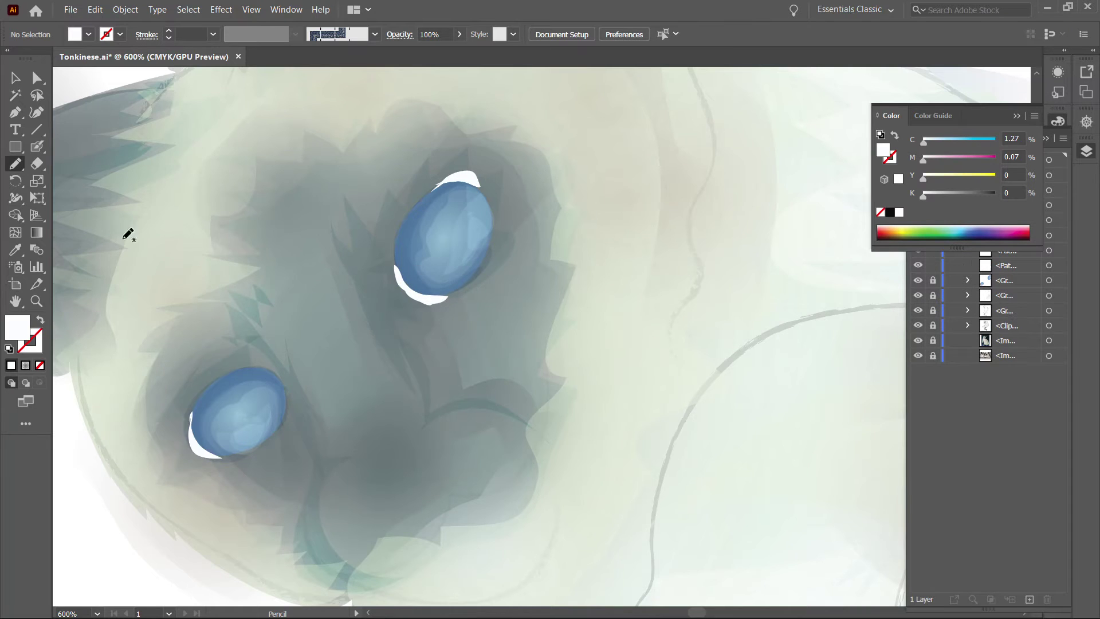
{"action": "key", "text": "ctrl+1"}
{"action": "key", "text": "v"}
{"action": "key", "text": "ctrl+plus"}
{"action": "key", "text": "ctrl+plus"}
{"action": "key", "text": "ctrl+plus"}
{"action": "key", "text": "ctrl+shift+a"}
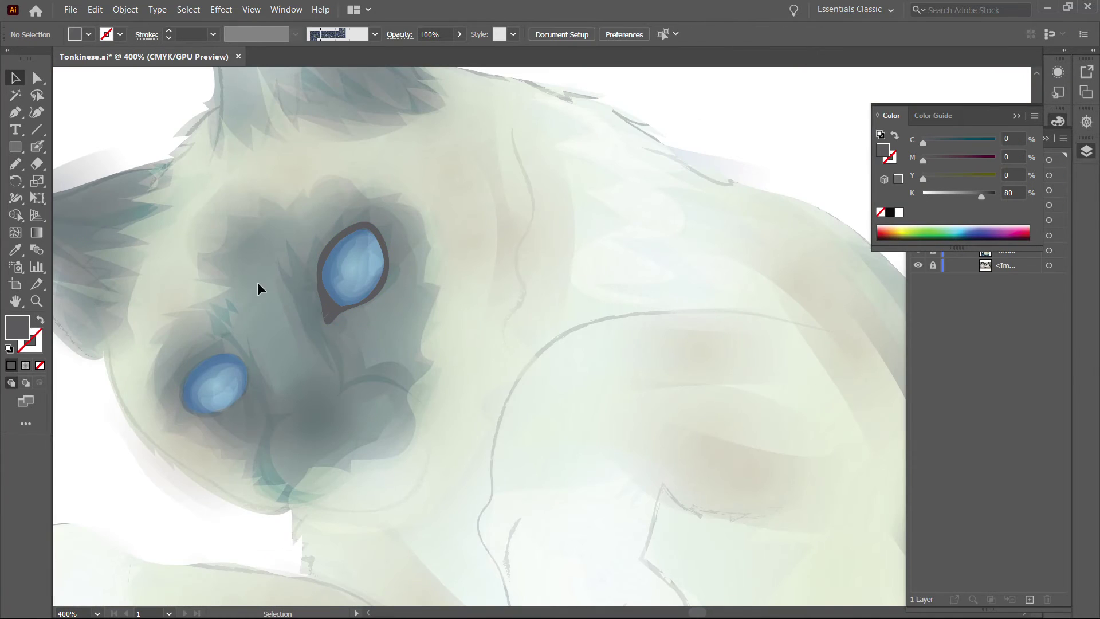
{"action": "key", "text": "ctrl+plus"}
Draw a dark grey outline around the left eye, redoing it until it fits
{"action": "key", "text": "n"}
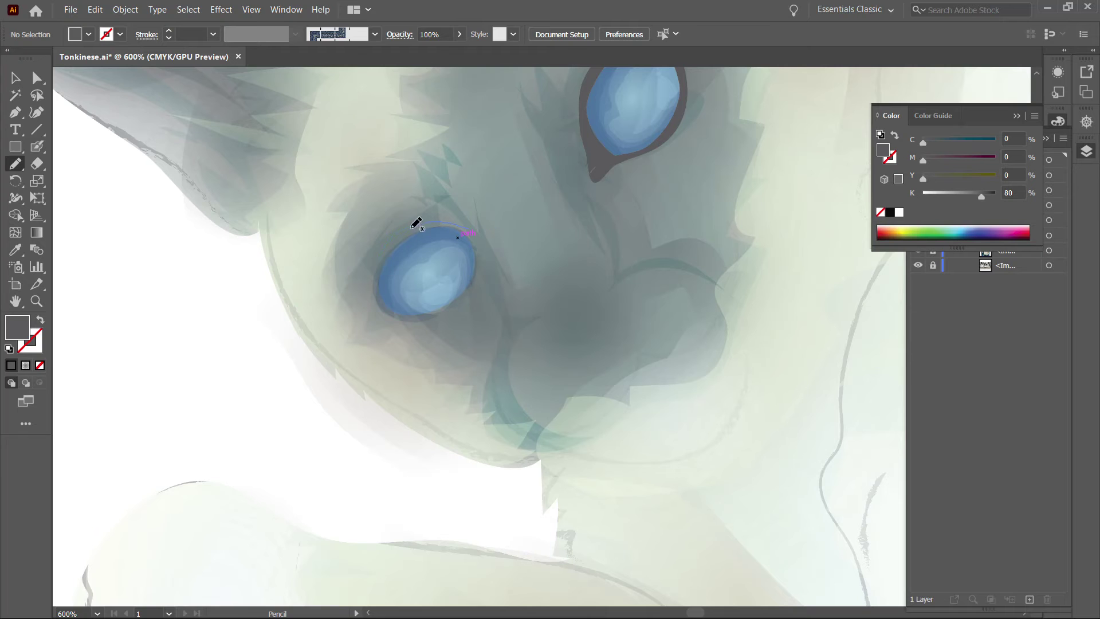
{"action": "left_click_drag", "start_coordinate": [447, 309], "coordinate": [467, 232]}
{"action": "key", "text": "ctrl+z"}
{"action": "left_click_drag", "start_coordinate": [478, 235], "coordinate": [480, 238]}
{"action": "key", "text": "ctrl+z"}
{"action": "left_click_drag", "start_coordinate": [430, 225], "coordinate": [485, 229]}
Drag the outline's anchors into a sharp inner corner and reshape its lower-left edge
{"action": "key", "text": "a"}
{"action": "scroll", "coordinate": [410, 238], "scroll_direction": "up", "scroll_amount": 3}
{"action": "left_click", "coordinate": [714, 341]}
{"action": "mouse_move", "coordinate": [714, 340]}
{"action": "left_mouse_down"}
{"action": "mouse_move", "coordinate": [367, 321]}
{"action": "mouse_move", "coordinate": [393, 299]}
{"action": "left_mouse_up"}
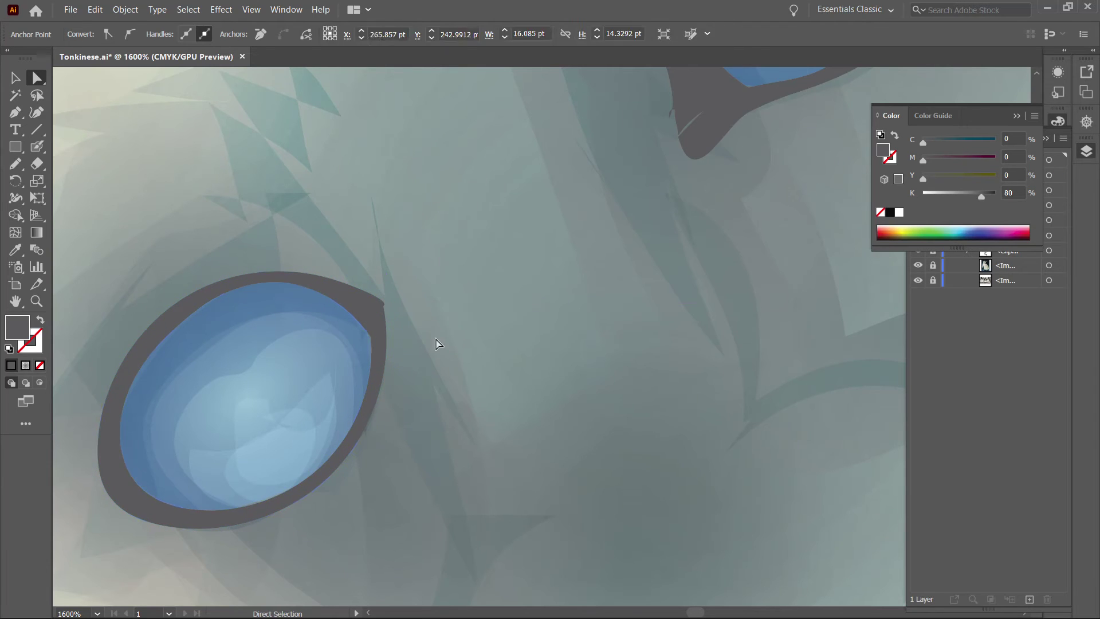
{"action": "scroll", "coordinate": [437, 343], "scroll_direction": "down", "scroll_amount": 10, "text": "alt"}
{"action": "scroll", "coordinate": [466, 306], "scroll_direction": "up", "scroll_amount": 8, "text": "alt"}
{"action": "mouse_move", "coordinate": [437, 418]}
{"action": "left_mouse_down"}
{"action": "mouse_move", "coordinate": [433, 428]}
{"action": "mouse_move", "coordinate": [479, 432]}
{"action": "left_mouse_up"}
Zoom out to the whole artboard and select the eye outline to check its transparency
{"action": "key", "text": "ctrl+0"}
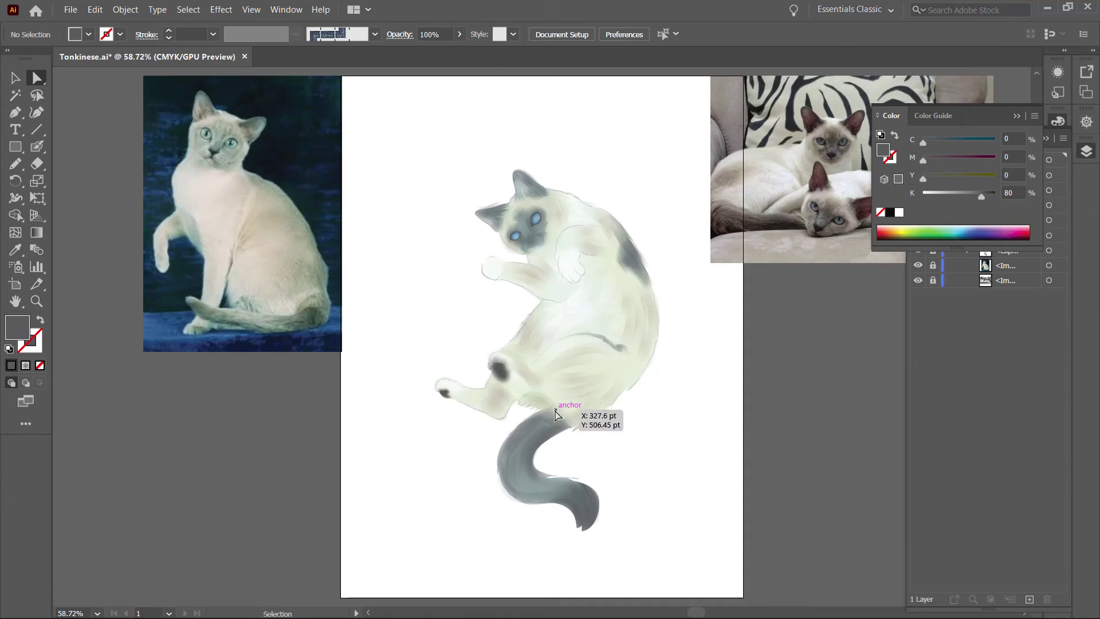
{"action": "scroll", "coordinate": [543, 245], "scroll_direction": "up", "scroll_amount": 3, "text": "alt"}
{"action": "scroll", "coordinate": [339, 197], "scroll_direction": "up", "scroll_amount": 3, "text": "alt"}
{"action": "scroll", "coordinate": [441, 179], "scroll_direction": "up", "scroll_amount": 2, "text": "alt"}
{"action": "key", "text": "n"}
{"action": "scroll", "coordinate": [383, 268], "scroll_direction": "up", "scroll_amount": 2, "text": "alt"}
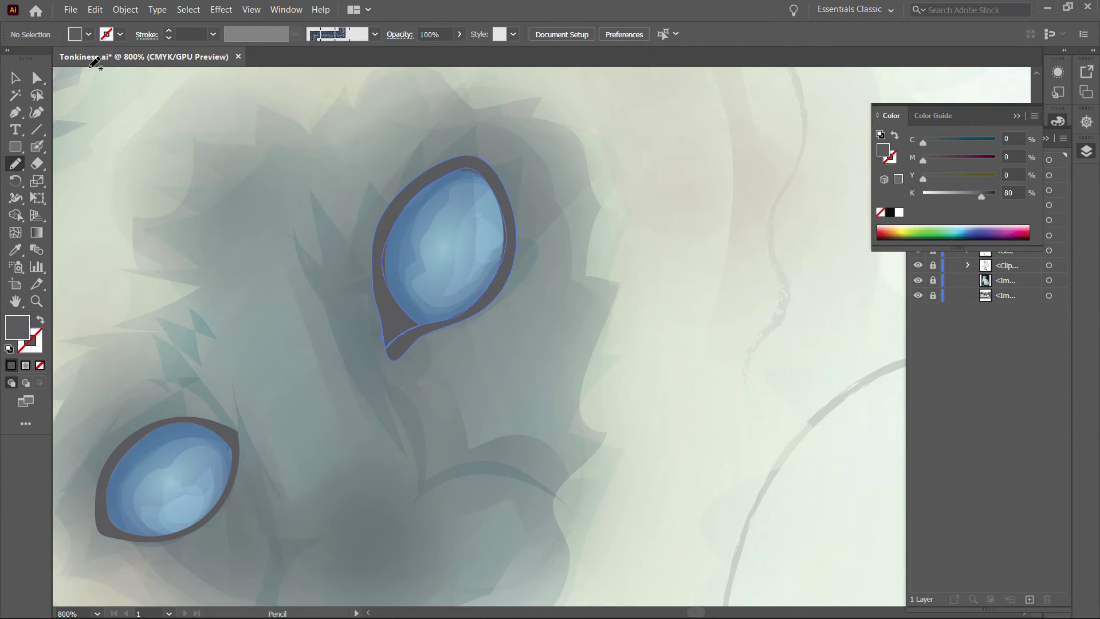
{"action": "key", "text": "a"}
{"action": "left_click", "coordinate": [1057, 171]}
{"action": "scroll", "coordinate": [479, 176], "scroll_direction": "down", "scroll_amount": 3}
Draw a dark outline around the left eye and set its opacity to 40%
{"action": "key", "text": "3"}
{"action": "key", "text": "3"}
{"action": "key", "text": "n"}
{"action": "left_click_drag", "start_coordinate": [191, 312], "coordinate": [192, 310]}
{"action": "left_click", "coordinate": [997, 187]}
{"action": "type", "text": "40"}
{"action": "key", "text": "Return"}
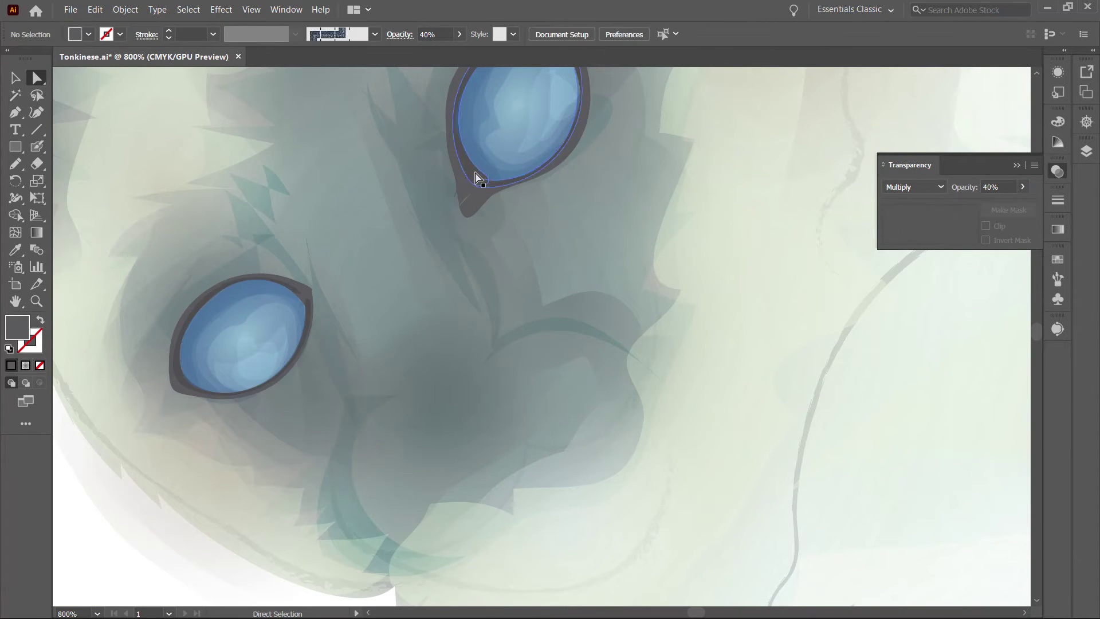
{"action": "left_click", "coordinate": [307, 297]}
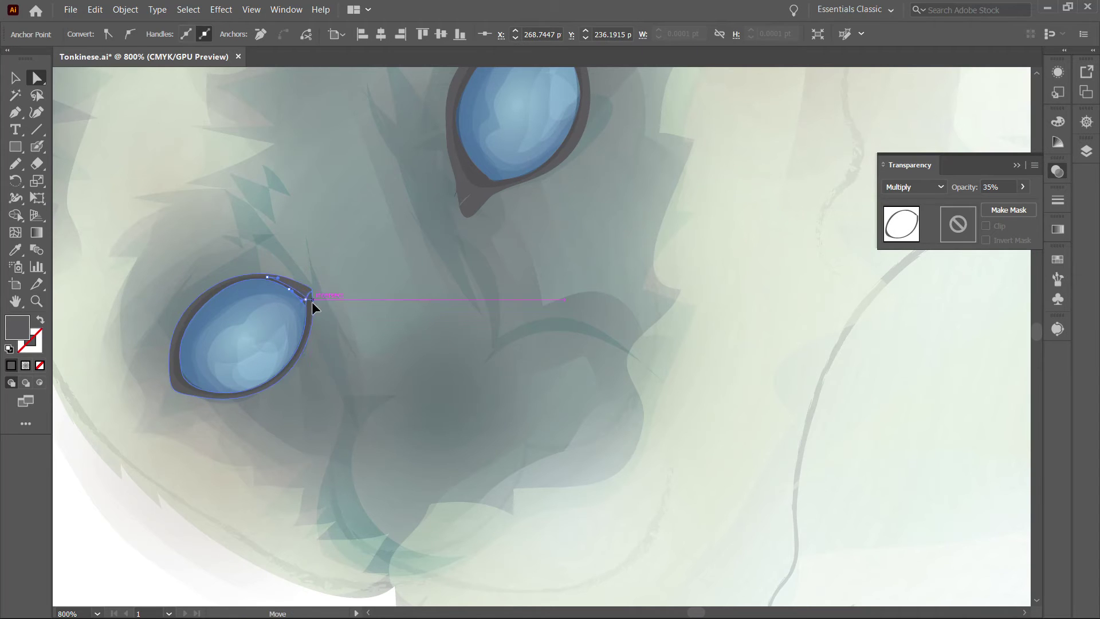
Draw a dark navy elliptical pupil, rotated and positioned inside the eye
{"action": "key", "text": "ctrl+shift+a"}
{"action": "left_click_drag", "start_coordinate": [15, 146], "coordinate": [86, 180]}
{"action": "mouse_move", "coordinate": [176, 281]}
{"action": "left_mouse_down"}
{"action": "mouse_move", "coordinate": [227, 393]}
{"action": "mouse_move", "coordinate": [243, 372]}
{"action": "left_mouse_up"}
{"action": "key", "text": "v"}
{"action": "double_click", "coordinate": [17, 327]}
{"action": "left_click", "coordinate": [982, 294]}
{"action": "mouse_move", "coordinate": [269, 298]}
{"action": "left_mouse_down"}
{"action": "mouse_move", "coordinate": [250, 316]}
{"action": "mouse_move", "coordinate": [517, 87]}
{"action": "left_mouse_up"}
{"action": "scroll", "coordinate": [319, 373], "scroll_direction": "up", "scroll_amount": 4}
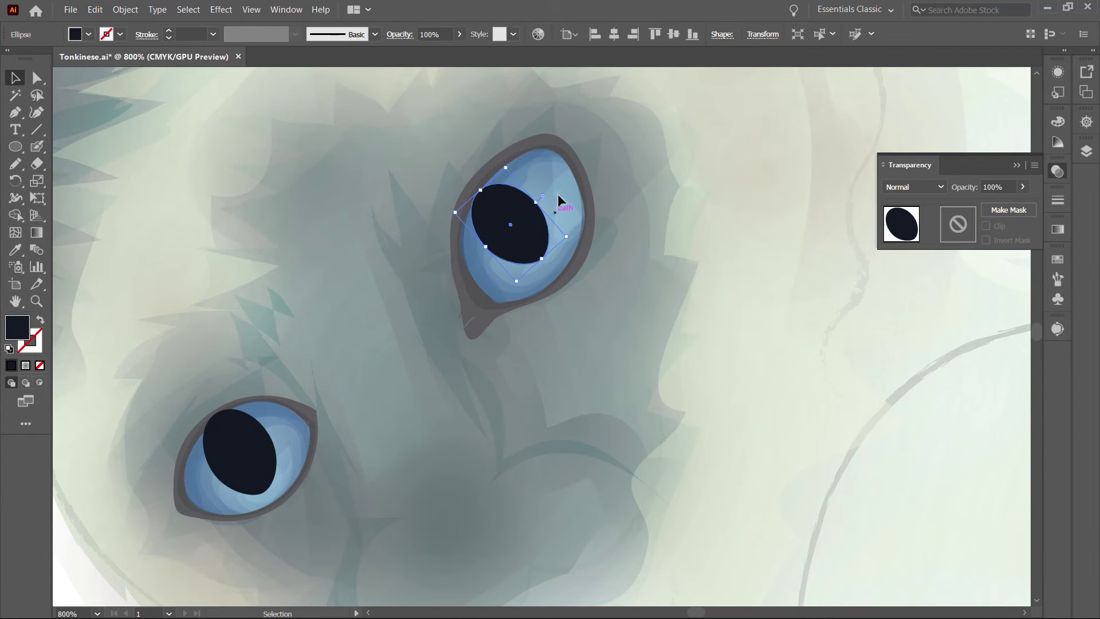
{"action": "key", "text": "ctrl+shift+a"}
Select both pupils, paint white glints over them with the Blob Brush, and erase parts away
{"action": "key", "text": "ctrl+0"}
{"action": "scroll", "coordinate": [384, 241], "scroll_direction": "up", "scroll_amount": 5}
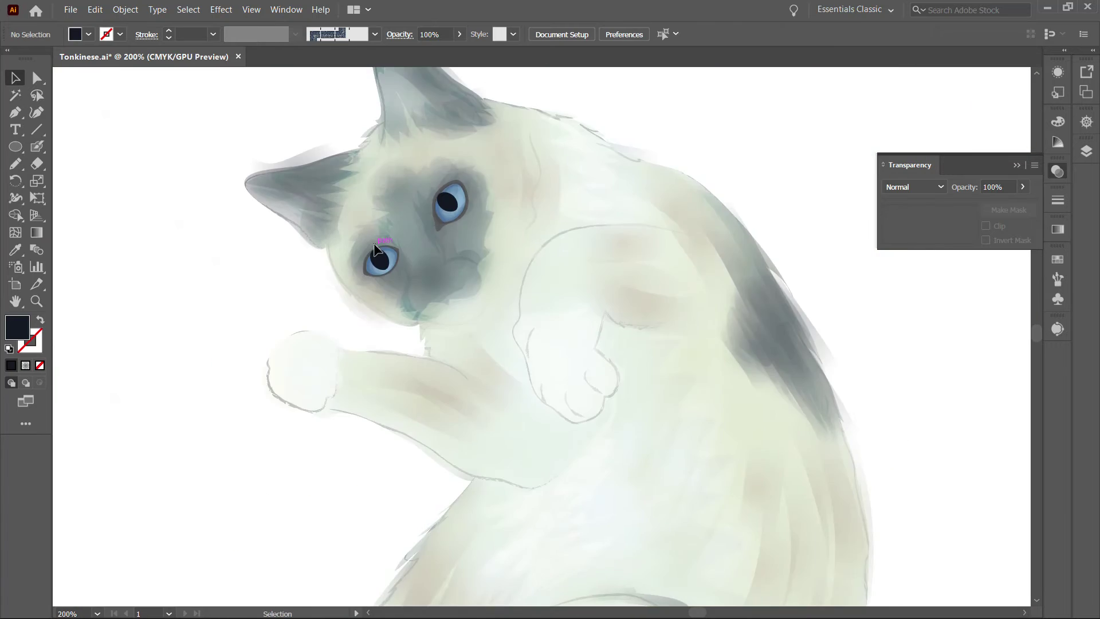
{"action": "scroll", "coordinate": [465, 265], "scroll_direction": "up", "scroll_amount": 3}
{"action": "key", "text": "F7"}
{"action": "left_click", "coordinate": [217, 258]}
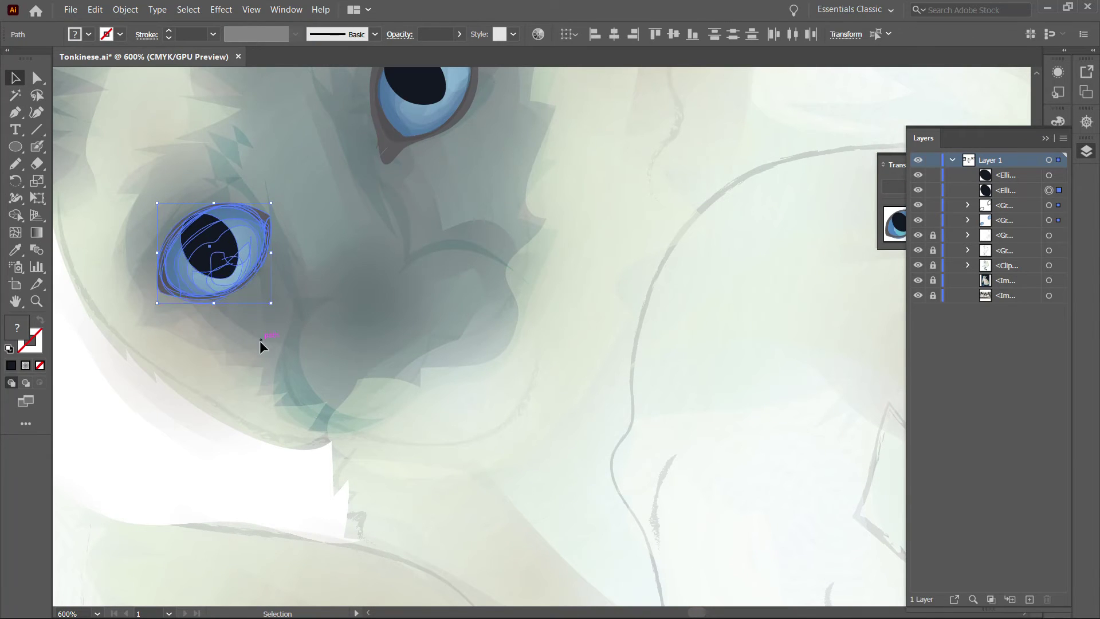
{"action": "scroll", "coordinate": [263, 344], "scroll_direction": "up", "scroll_amount": 4}
{"action": "left_click", "coordinate": [252, 376]}
{"action": "left_click", "coordinate": [455, 218], "text": "shift"}
{"action": "key", "text": "shift+e"}
{"action": "left_click_drag", "start_coordinate": [430, 141], "coordinate": [412, 196]}
{"action": "left_click_drag", "start_coordinate": [221, 335], "coordinate": [244, 320]}
{"action": "key", "text": "v"}
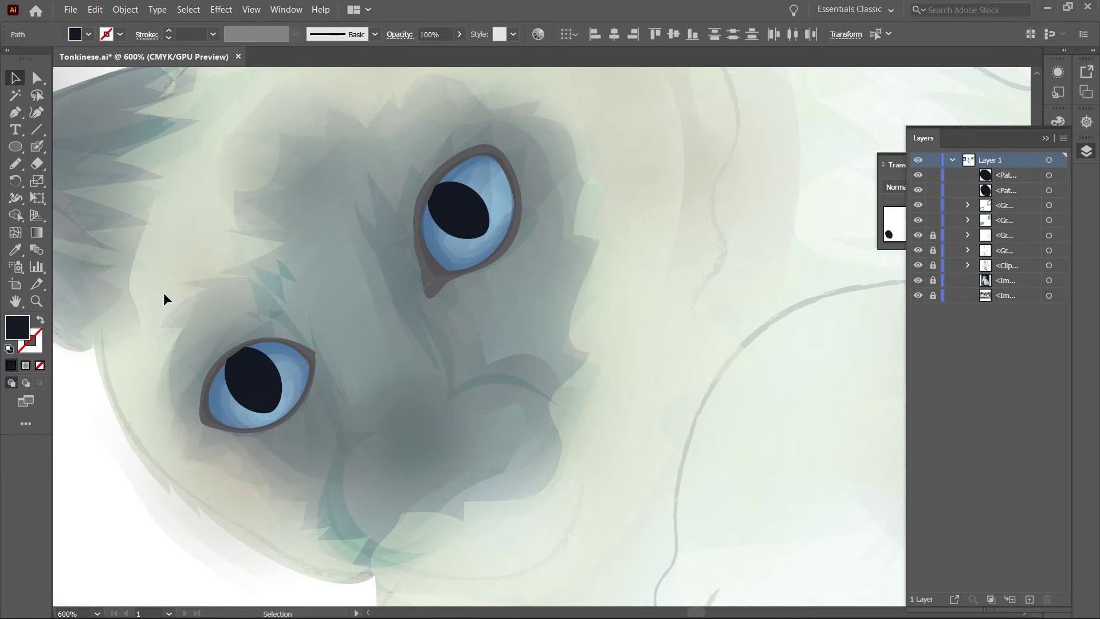
Move a group above the pupil paths, lock the other artwork, and view at 100%
{"action": "left_click_drag", "start_coordinate": [1004, 205], "coordinate": [1004, 169]}
{"action": "left_click_drag", "start_coordinate": [933, 175], "coordinate": [933, 220]}
{"action": "key", "text": "z"}
{"action": "key", "text": "ctrl+1"}
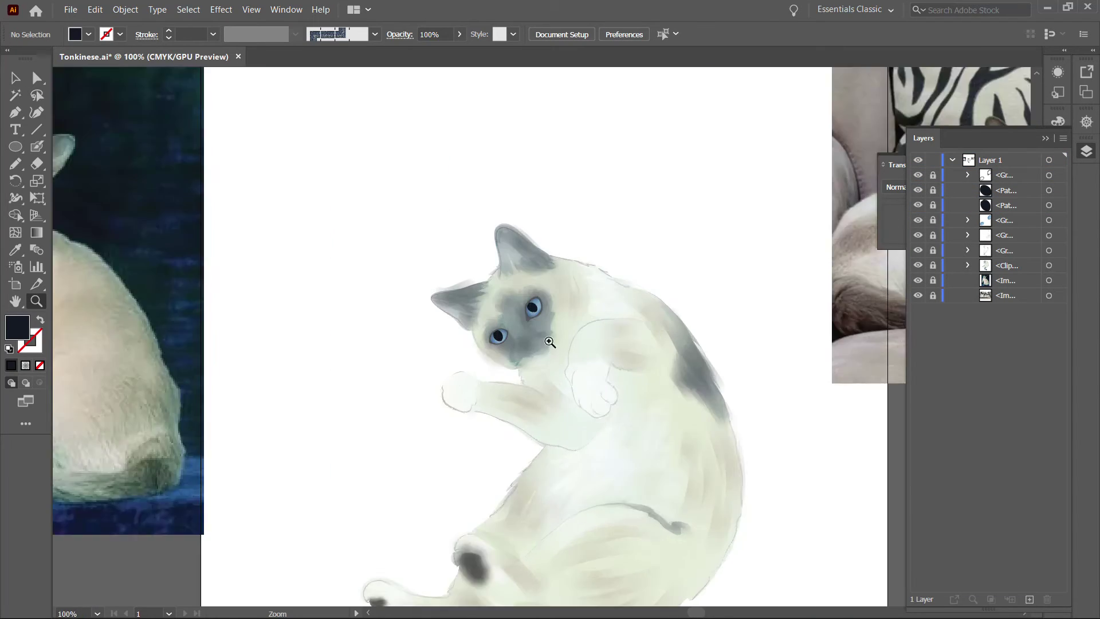
Draw a filled dark grey nose below the eyes and rotate it into place
{"action": "left_click", "coordinate": [550, 343]}
{"action": "double_click", "coordinate": [17, 327]}
{"action": "left_click", "coordinate": [992, 294]}
{"action": "key", "text": "n"}
{"action": "left_click", "coordinate": [918, 251]}
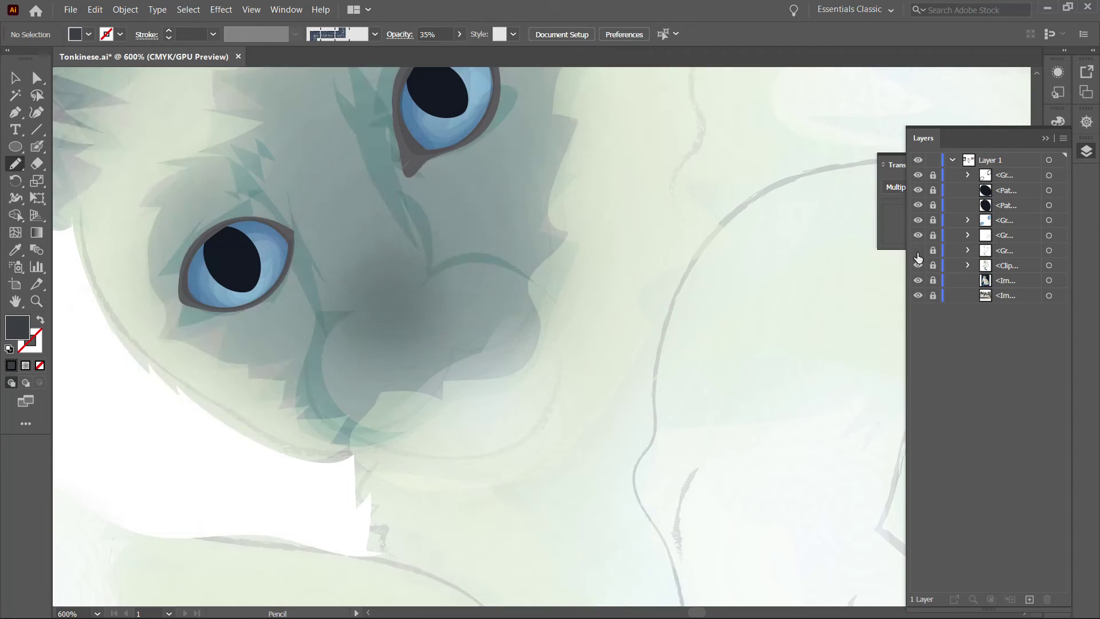
{"action": "mouse_move", "coordinate": [280, 97]}
{"action": "left_mouse_down"}
{"action": "mouse_move", "coordinate": [372, 302]}
{"action": "mouse_move", "coordinate": [423, 294]}
{"action": "left_mouse_up"}
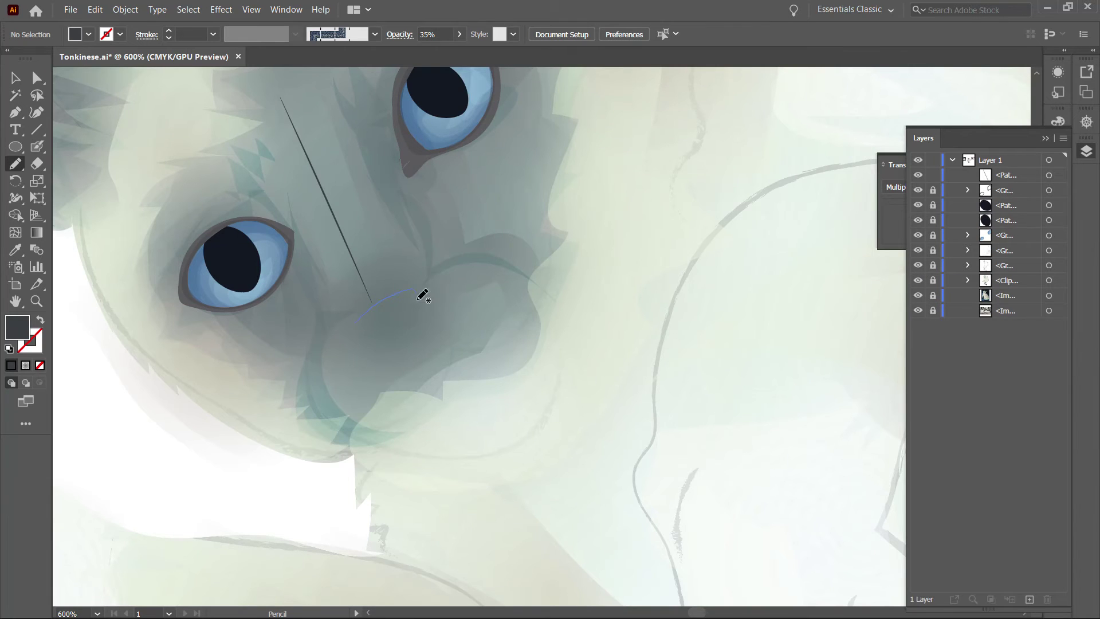
{"action": "left_click_drag", "start_coordinate": [539, 254], "coordinate": [504, 205]}
{"action": "key", "text": "v"}
{"action": "mouse_move", "coordinate": [626, 197]}
{"action": "left_mouse_down"}
{"action": "mouse_move", "coordinate": [473, 299]}
{"action": "mouse_move", "coordinate": [450, 281]}
{"action": "left_mouse_up"}
{"action": "key", "text": "ctrl+shift+a"}
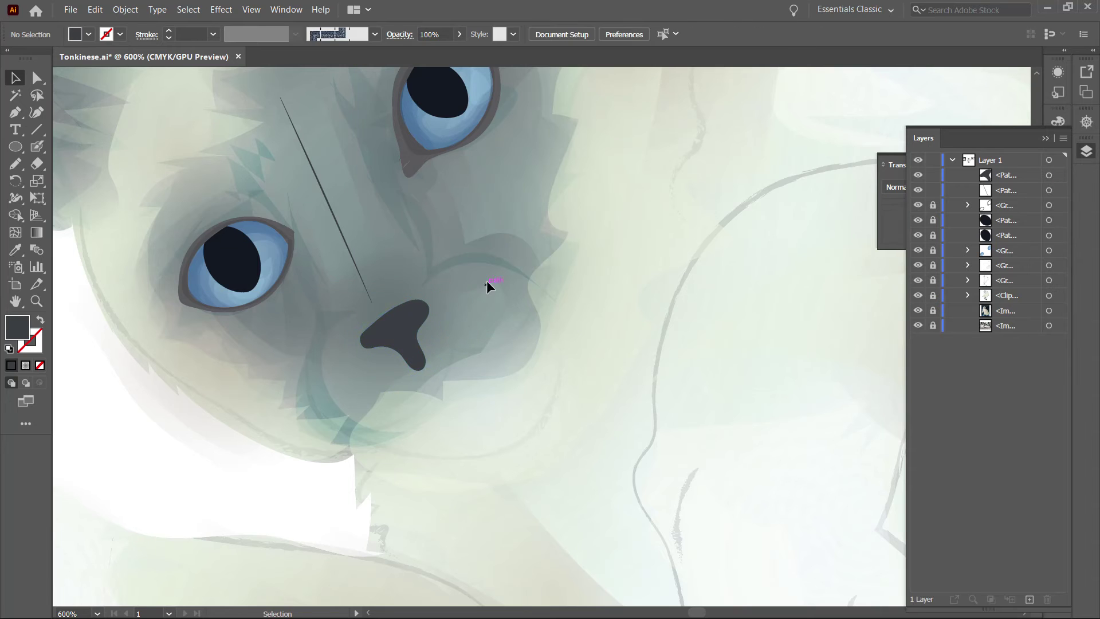
Draw the mouth line under the nose
{"action": "key", "text": "a"}
{"action": "key", "text": "ctrl+equal"}
{"action": "key", "text": "ctrl+equal"}
{"action": "key", "text": "ctrl+equal"}
{"action": "left_click", "coordinate": [648, 427]}
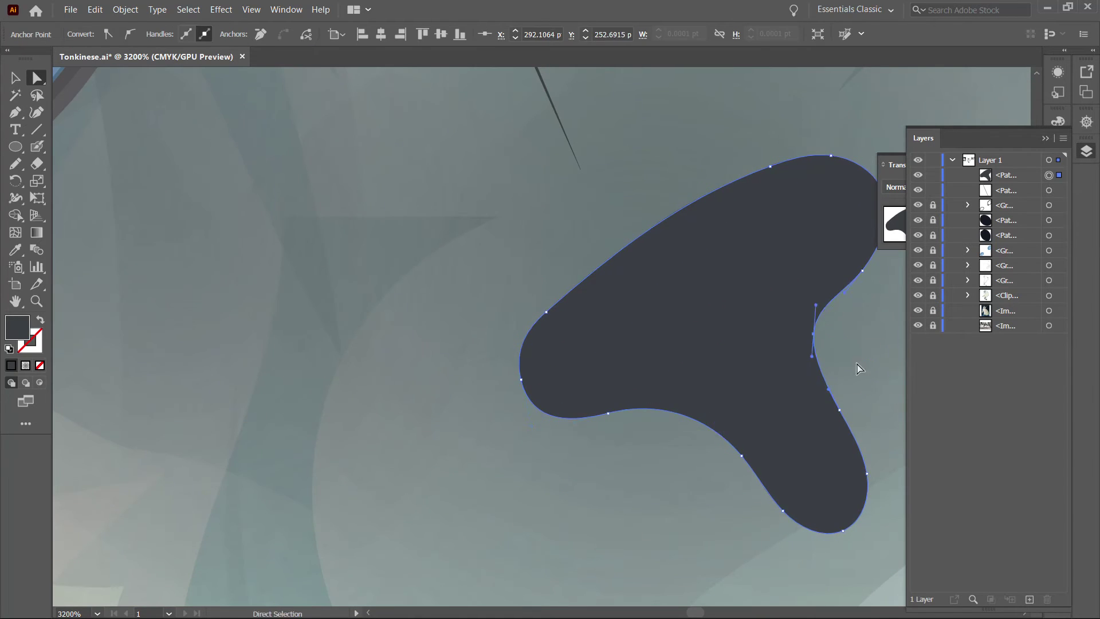
{"action": "key", "text": "ctrl+minus"}
{"action": "key", "text": "ctrl+minus"}
{"action": "key", "text": "ctrl+minus"}
{"action": "key", "text": "ctrl+minus"}
{"action": "key", "text": "ctrl+minus"}
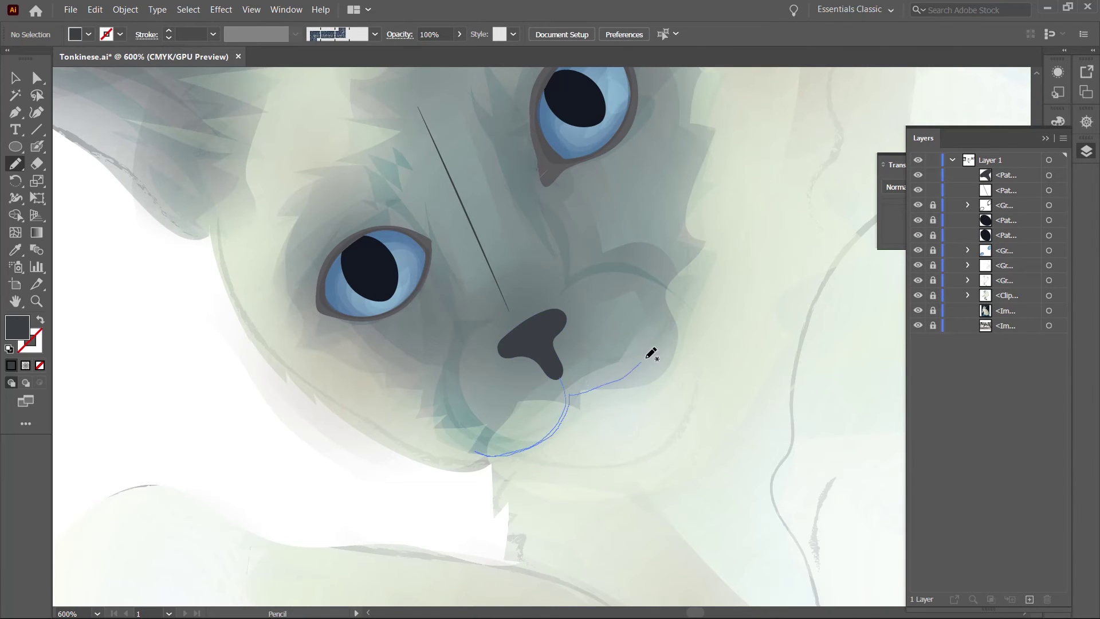
{"action": "left_click_drag", "start_coordinate": [646, 359], "coordinate": [678, 292]}
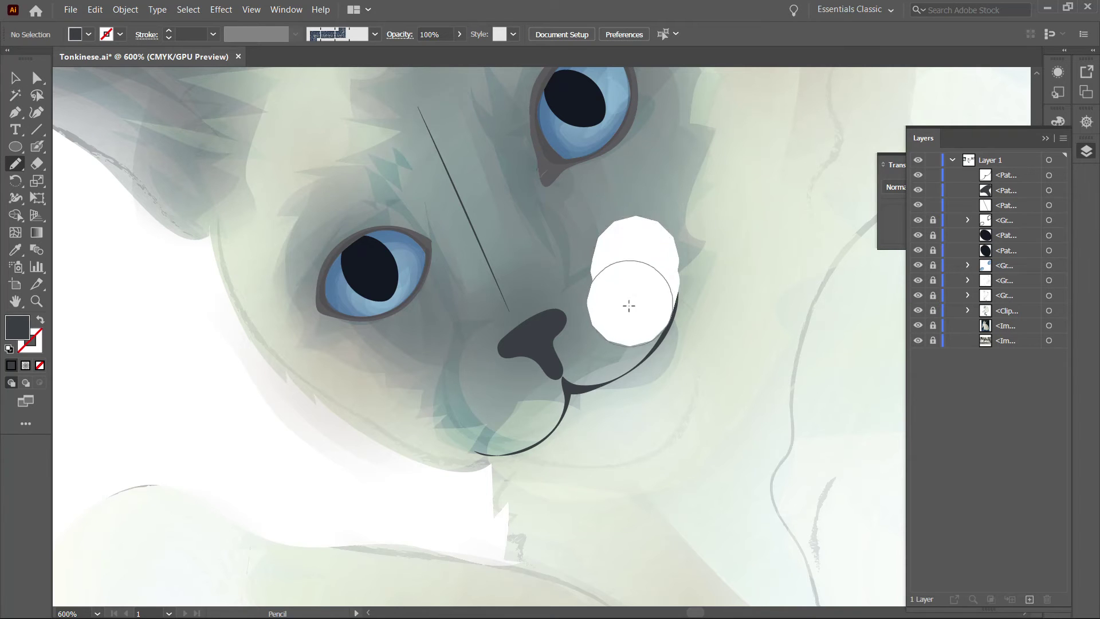
{"action": "key", "text": "v"}
{"action": "left_click", "coordinate": [1049, 175]}
{"action": "left_click", "coordinate": [830, 456]}
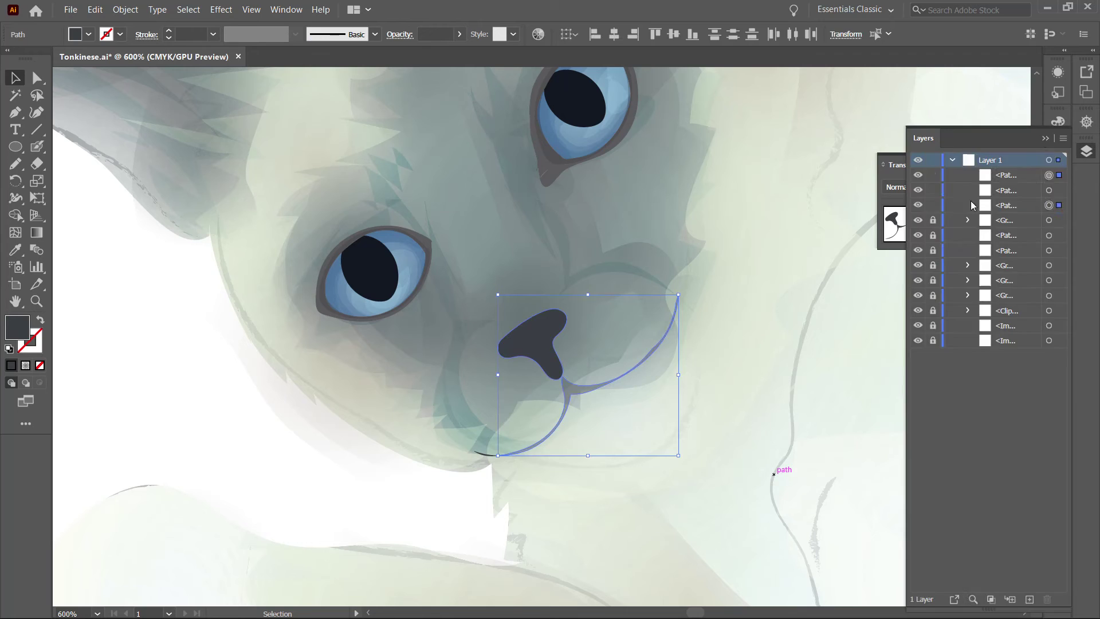
Paint Multiply shadow strokes along the nose's right side, ending at 55% opacity
{"action": "key", "text": "ctrl+plus"}
{"action": "key", "text": "n"}
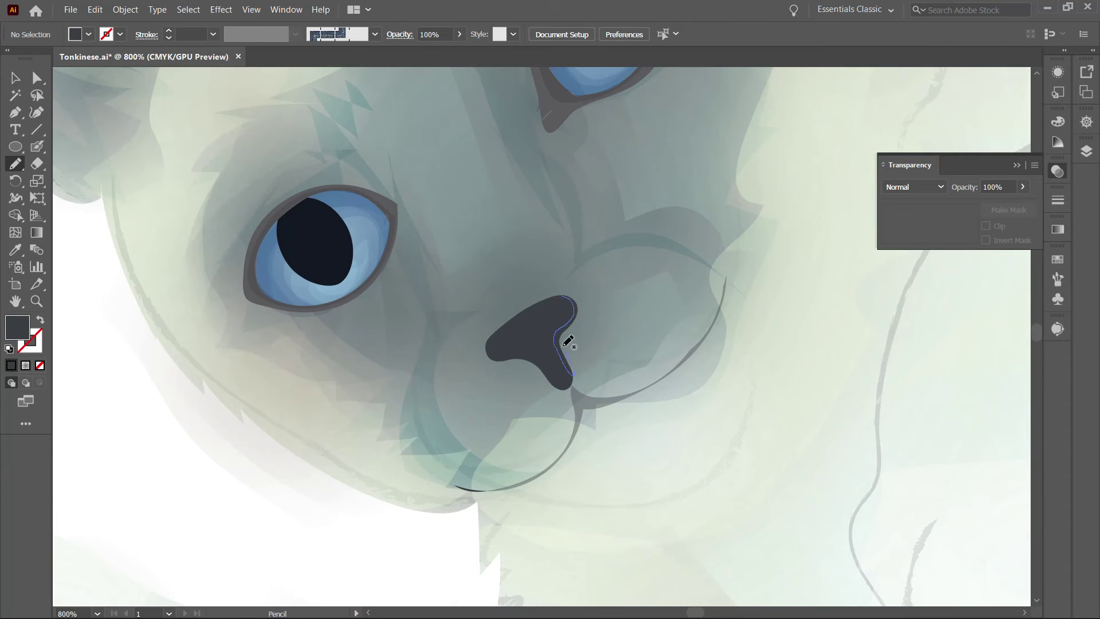
{"action": "left_click_drag", "start_coordinate": [491, 348], "coordinate": [487, 351]}
{"action": "left_click", "coordinate": [914, 187]}
{"action": "left_click", "coordinate": [899, 234]}
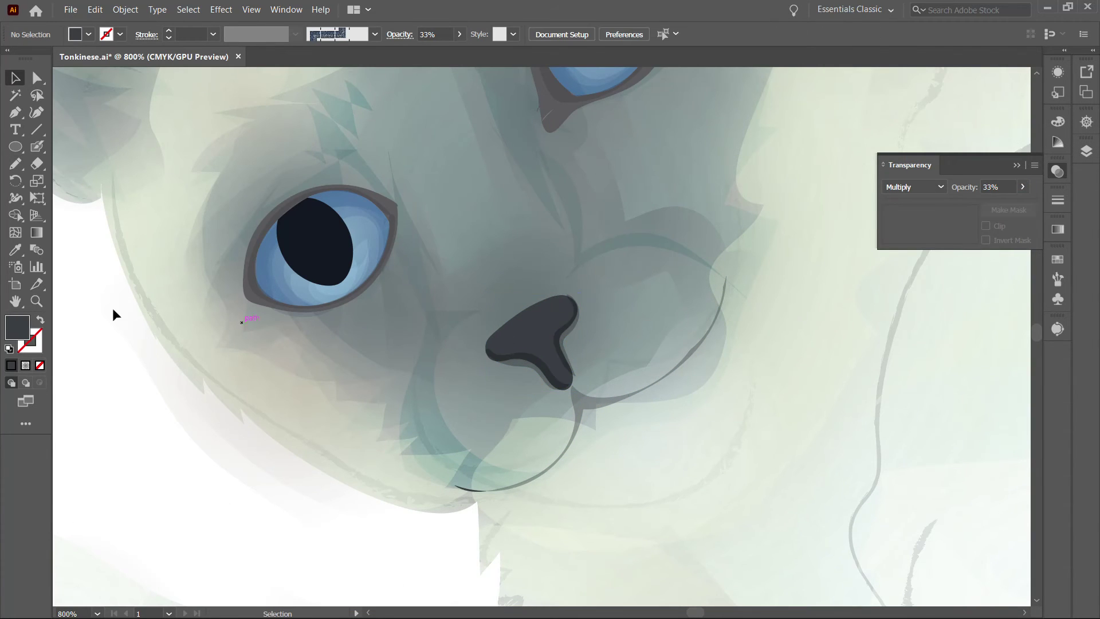
{"action": "left_click_drag", "start_coordinate": [572, 297], "coordinate": [561, 342]}
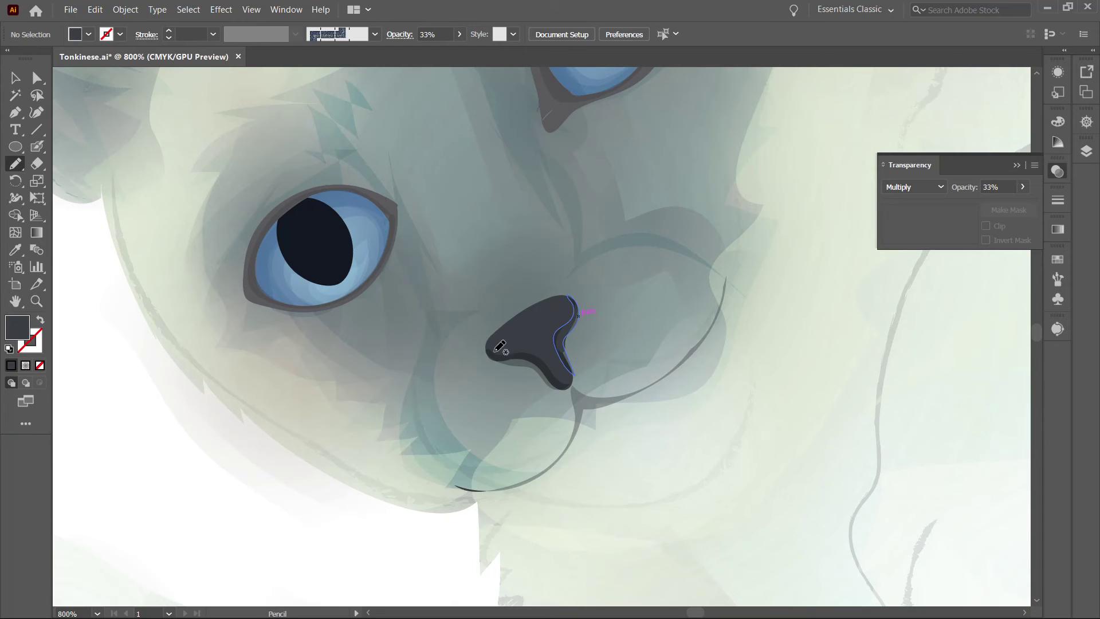
{"action": "mouse_move", "coordinate": [527, 358]}
{"action": "left_mouse_down"}
{"action": "mouse_move", "coordinate": [565, 336]}
{"action": "mouse_move", "coordinate": [555, 351]}
{"action": "mouse_move", "coordinate": [567, 388]}
{"action": "left_mouse_up"}
{"action": "left_click", "coordinate": [565, 336], "text": "ctrl"}
{"action": "left_click", "coordinate": [168, 202], "text": "ctrl"}
{"action": "left_click", "coordinate": [442, 275], "text": "ctrl"}
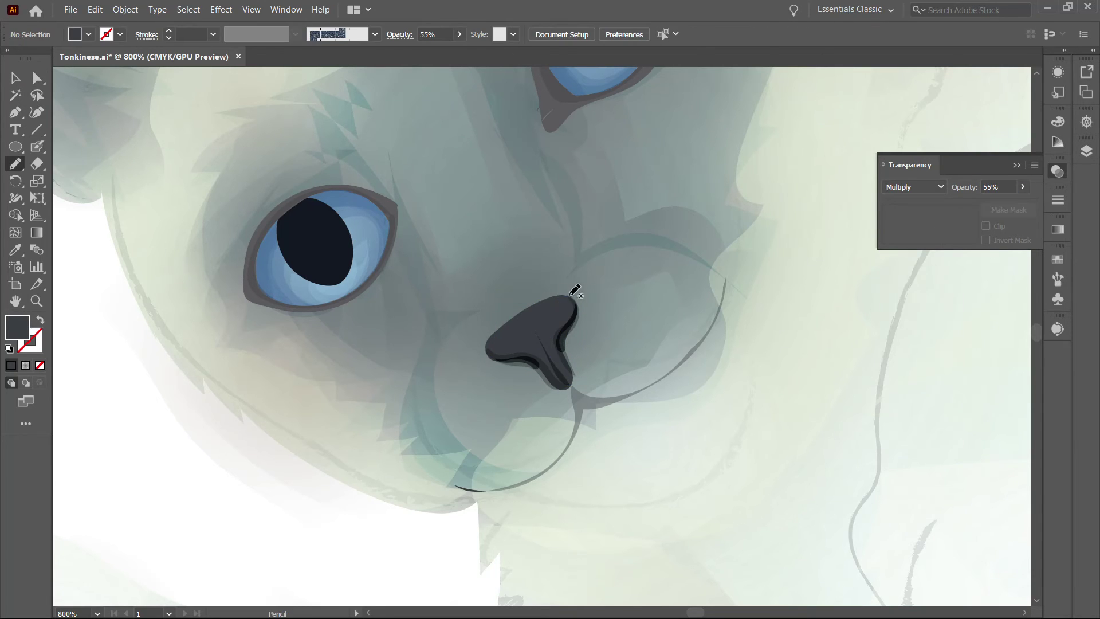
Add a Screen-blended highlight along the nose's top edge at 34% opacity
{"action": "left_click_drag", "start_coordinate": [523, 310], "coordinate": [493, 335]}
{"action": "left_click", "coordinate": [914, 186]}
{"action": "left_click", "coordinate": [903, 287]}
{"action": "left_click", "coordinate": [1022, 186]}
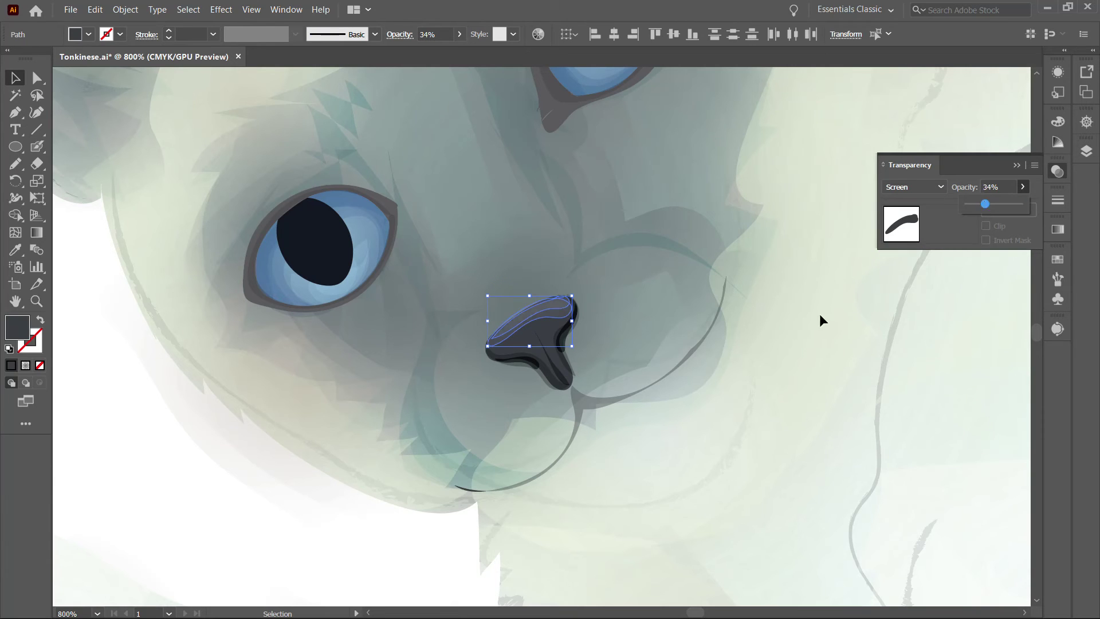
{"action": "left_click_drag", "start_coordinate": [999, 204], "coordinate": [990, 204]}
{"action": "left_click", "coordinate": [633, 413], "text": "ctrl"}
{"action": "key", "text": "F7"}
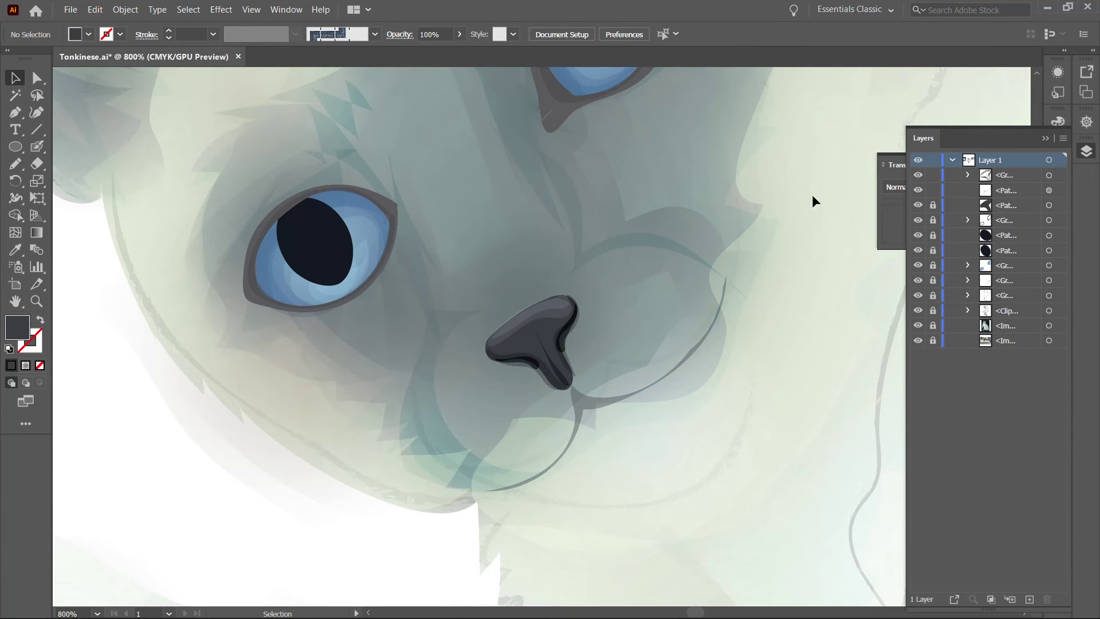
{"action": "key", "text": "ctrl+0"}
{"action": "double_click", "coordinate": [12, 336]}
{"action": "key", "text": "Return"}
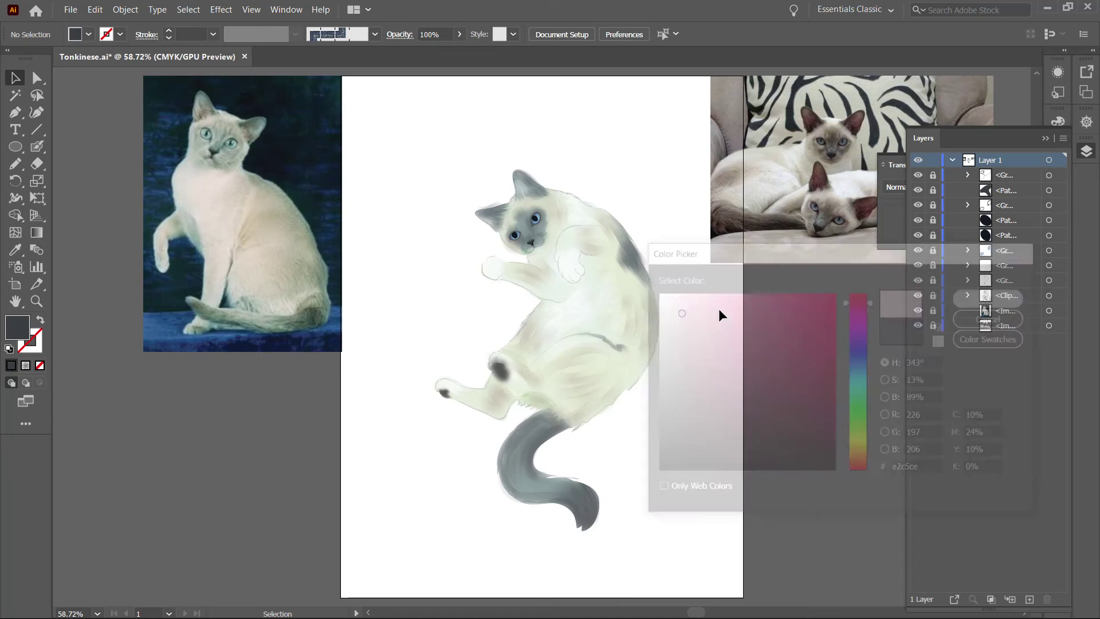
Paint pink shapes inside both ears and group them
{"action": "key", "text": "n"}
{"action": "scroll", "coordinate": [553, 179], "scroll_direction": "up", "scroll_amount": 3}
{"action": "left_click_drag", "start_coordinate": [385, 259], "coordinate": [395, 286]}
{"action": "key", "text": "v"}
{"action": "left_click_drag", "start_coordinate": [185, 112], "coordinate": [613, 305]}
{"action": "key", "text": "ctrl+g"}
{"action": "left_click", "coordinate": [1058, 172]}
{"action": "left_click", "coordinate": [547, 246]}
Paint a soft grey gradient stroke beside the upper eye at 41% opacity
{"action": "key", "text": "i"}
{"action": "left_click", "coordinate": [400, 253]}
{"action": "key", "text": "n"}
{"action": "left_click_drag", "start_coordinate": [444, 232], "coordinate": [358, 118]}
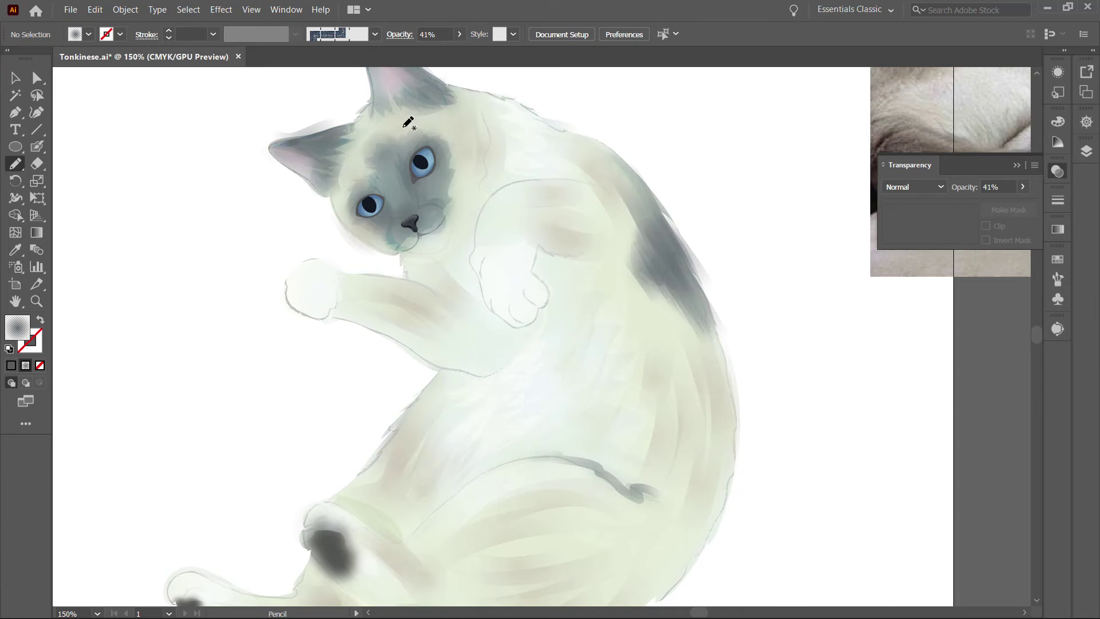
{"action": "left_click_drag", "start_coordinate": [301, 146], "coordinate": [240, 219]}
{"action": "scroll", "coordinate": [243, 207], "scroll_direction": "up", "scroll_amount": 3}
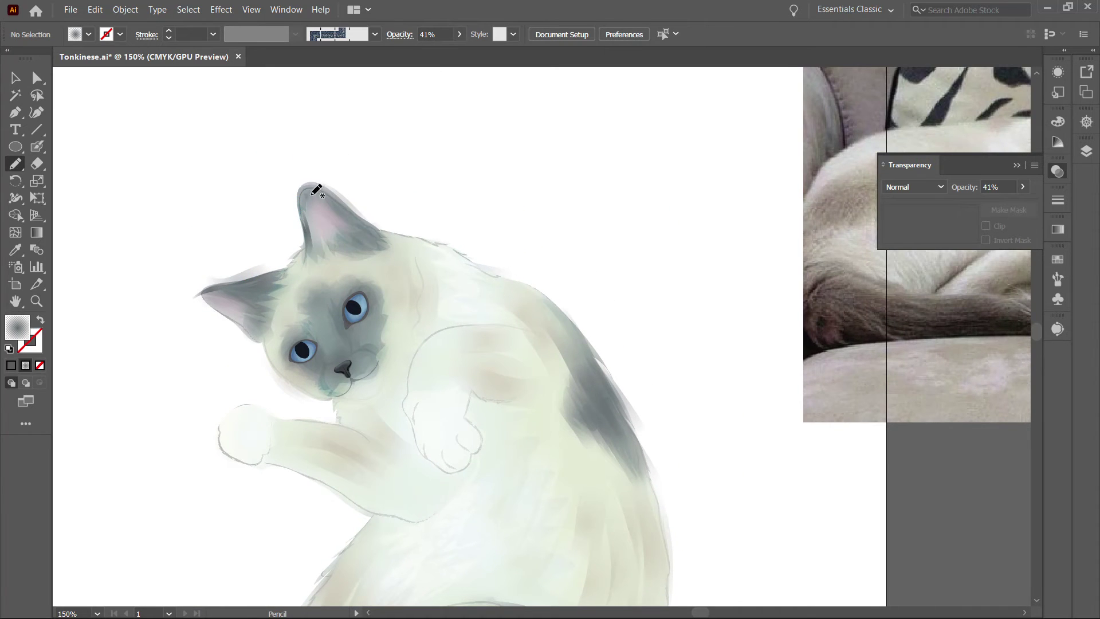
{"action": "left_click_drag", "start_coordinate": [422, 277], "coordinate": [391, 242]}
{"action": "left_click_drag", "start_coordinate": [313, 320], "coordinate": [321, 249]}
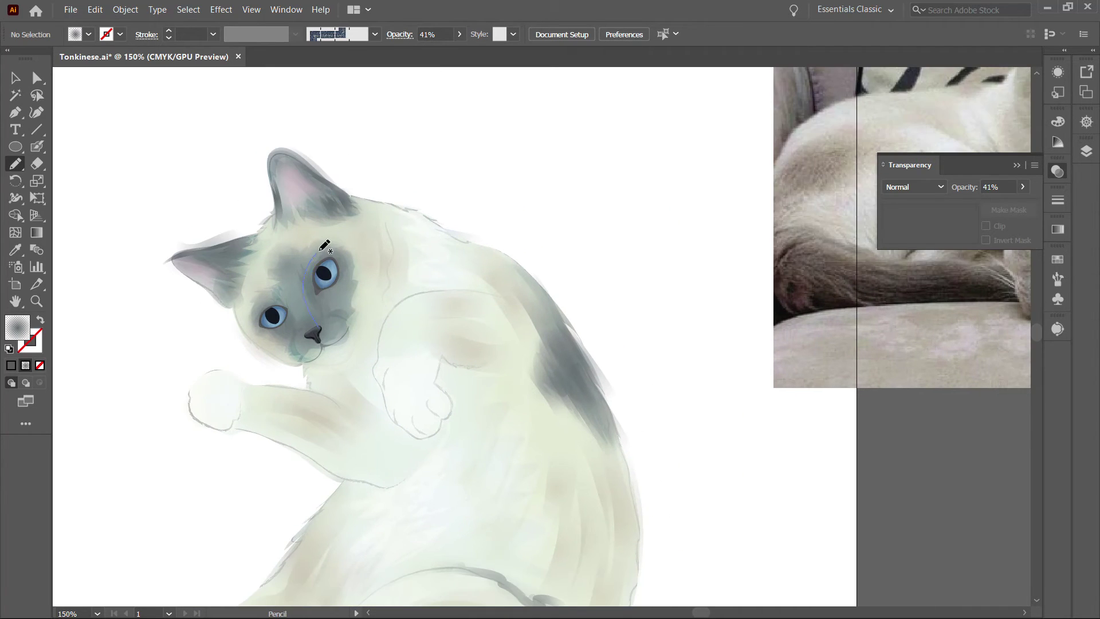
Adjust the eye stroke's gradient with the Gradient tool and set stroke opacity to 56%
{"action": "left_click", "coordinate": [313, 290], "text": "ctrl"}
{"action": "key", "text": "g"}
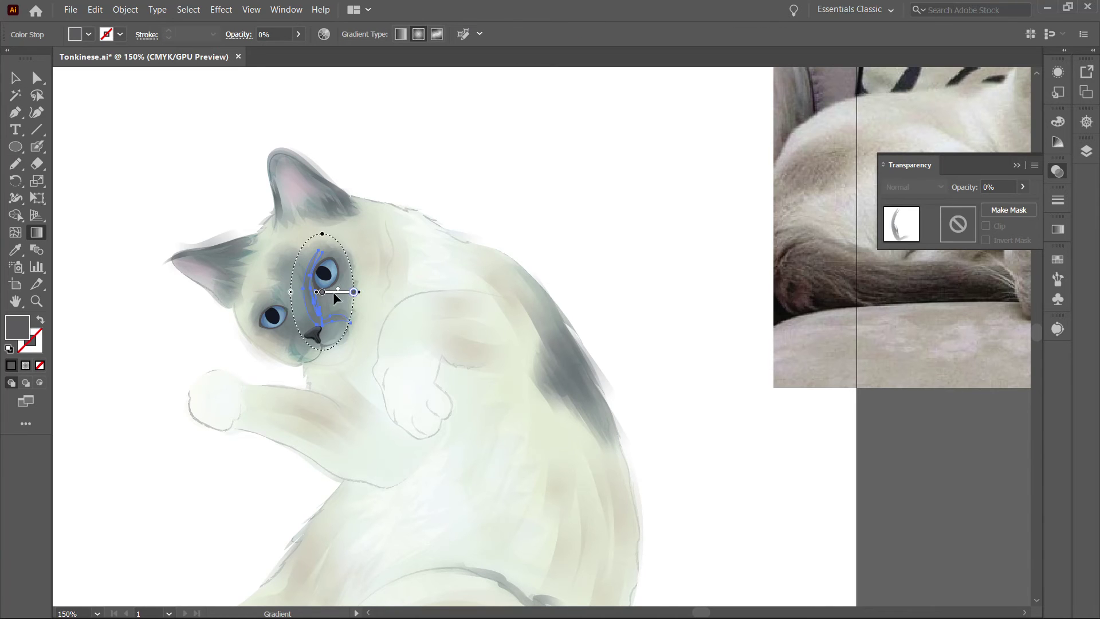
{"action": "key", "text": "ctrl+shift+a"}
{"action": "key", "text": "n"}
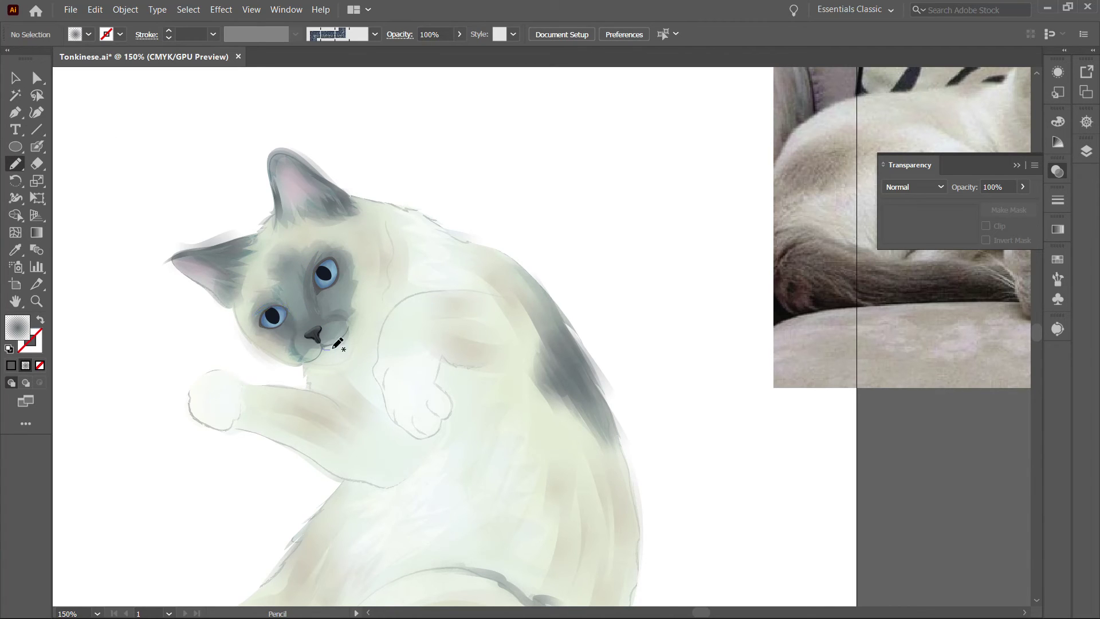
{"action": "left_click", "coordinate": [335, 318], "text": "ctrl"}
{"action": "key", "text": "5"}
{"action": "key", "text": "6"}
{"action": "key", "text": "ctrl+shift+a"}
Paint grey and dark fur strokes on the back patch, belly, tail base and tail
{"action": "left_click_drag", "start_coordinate": [550, 290], "coordinate": [490, 185]}
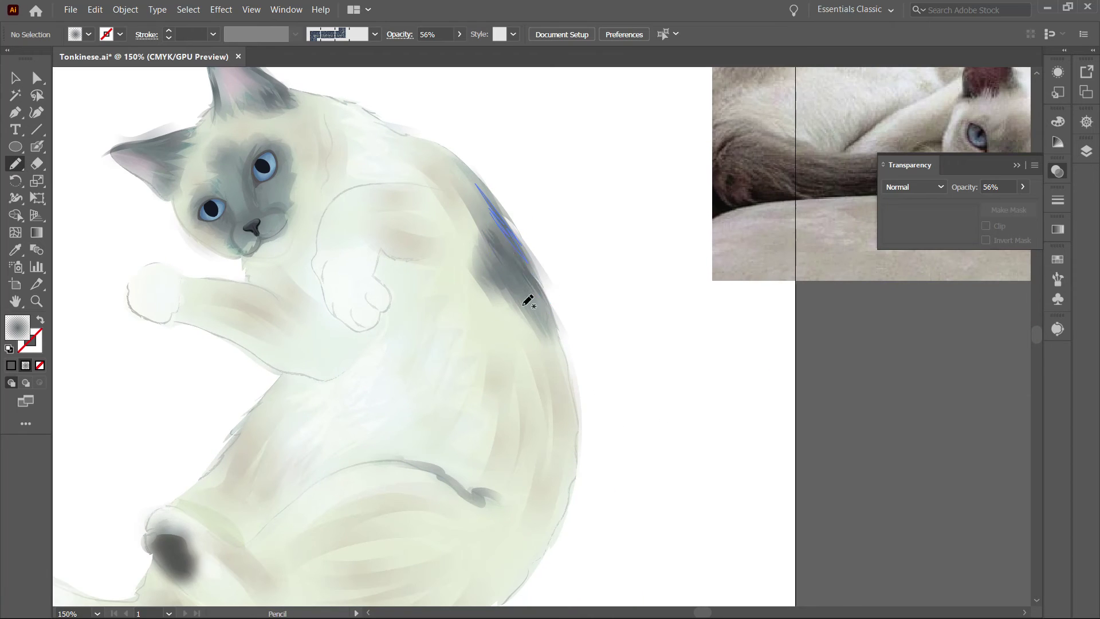
{"action": "scroll", "coordinate": [389, 359], "scroll_direction": "down", "scroll_amount": 3}
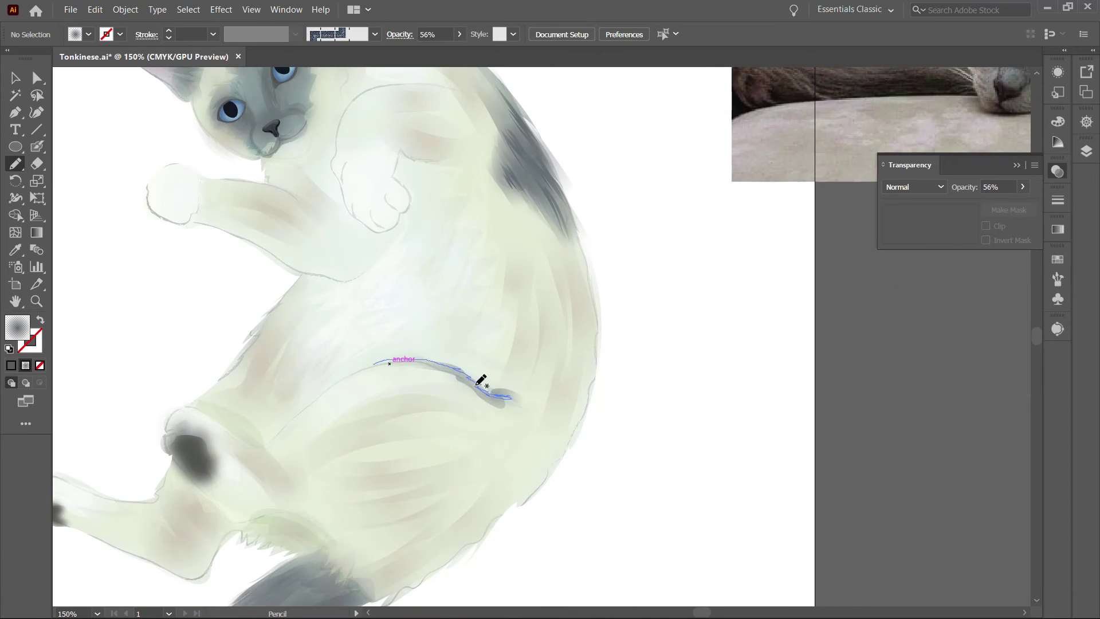
{"action": "left_click_drag", "start_coordinate": [483, 383], "coordinate": [512, 397]}
{"action": "scroll", "coordinate": [388, 359], "scroll_direction": "down", "scroll_amount": 4}
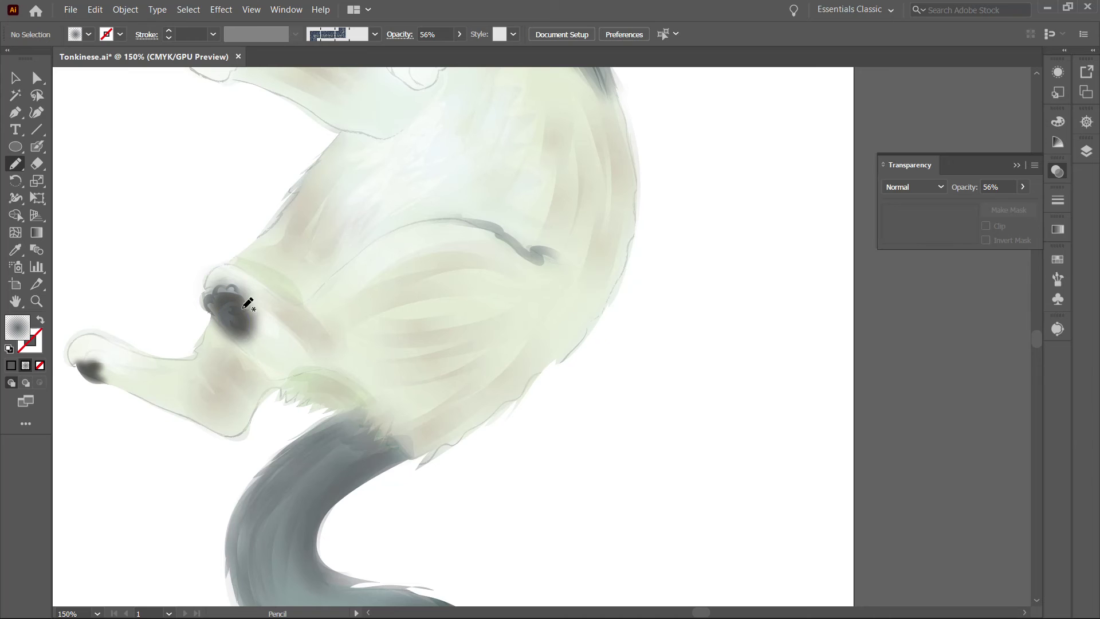
{"action": "scroll", "coordinate": [113, 343], "scroll_direction": "down", "scroll_amount": 1}
{"action": "scroll", "coordinate": [113, 343], "scroll_direction": "left", "scroll_amount": 1}
{"action": "scroll", "coordinate": [119, 347], "scroll_direction": "down", "scroll_amount": 3}
{"action": "scroll", "coordinate": [118, 347], "scroll_direction": "right", "scroll_amount": 1}
{"action": "left_click_drag", "start_coordinate": [361, 263], "coordinate": [320, 281]}
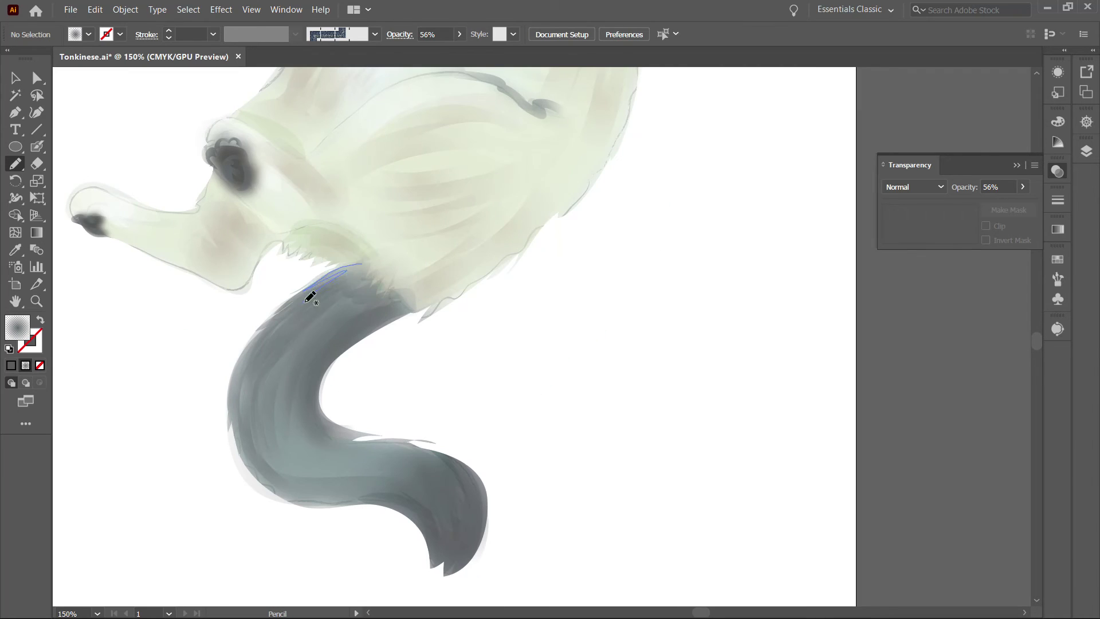
{"action": "scroll", "coordinate": [319, 302], "scroll_direction": "down", "scroll_amount": 2}
{"action": "scroll", "coordinate": [319, 301], "scroll_direction": "left", "scroll_amount": 1}
{"action": "left_click_drag", "start_coordinate": [404, 196], "coordinate": [374, 219]}
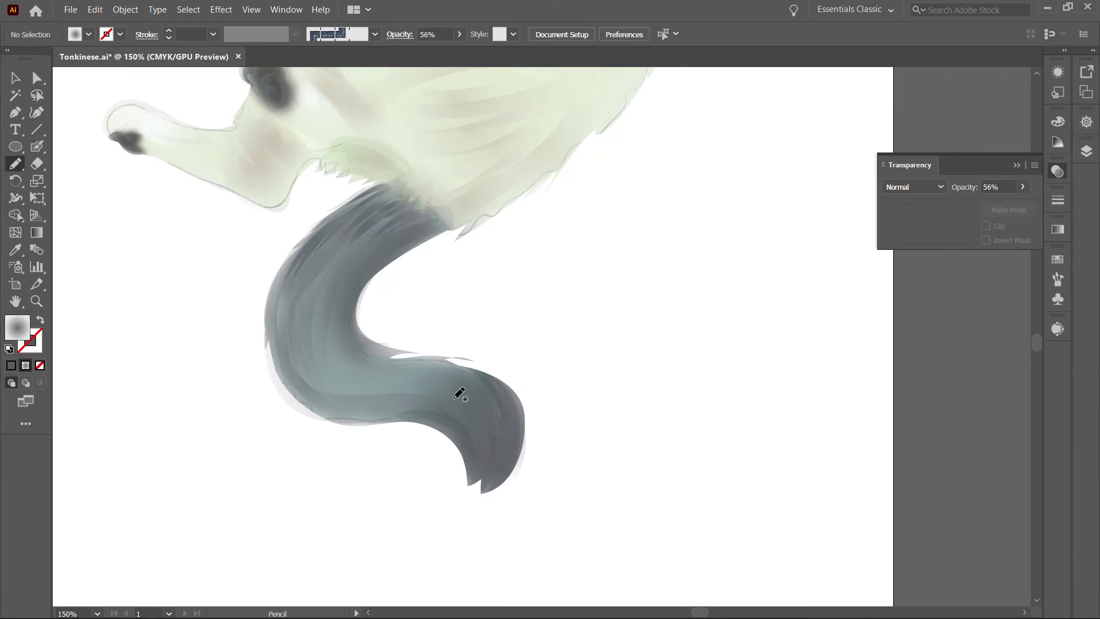
{"action": "scroll", "coordinate": [484, 477], "scroll_direction": "up", "scroll_amount": 3}
{"action": "scroll", "coordinate": [484, 401], "scroll_direction": "up", "scroll_amount": 8}
Sample a lighter fur colour from the artwork and paint light-brown strokes on the cat's side
{"action": "key", "text": "i"}
{"action": "left_click", "coordinate": [477, 295]}
{"action": "key", "text": "n"}
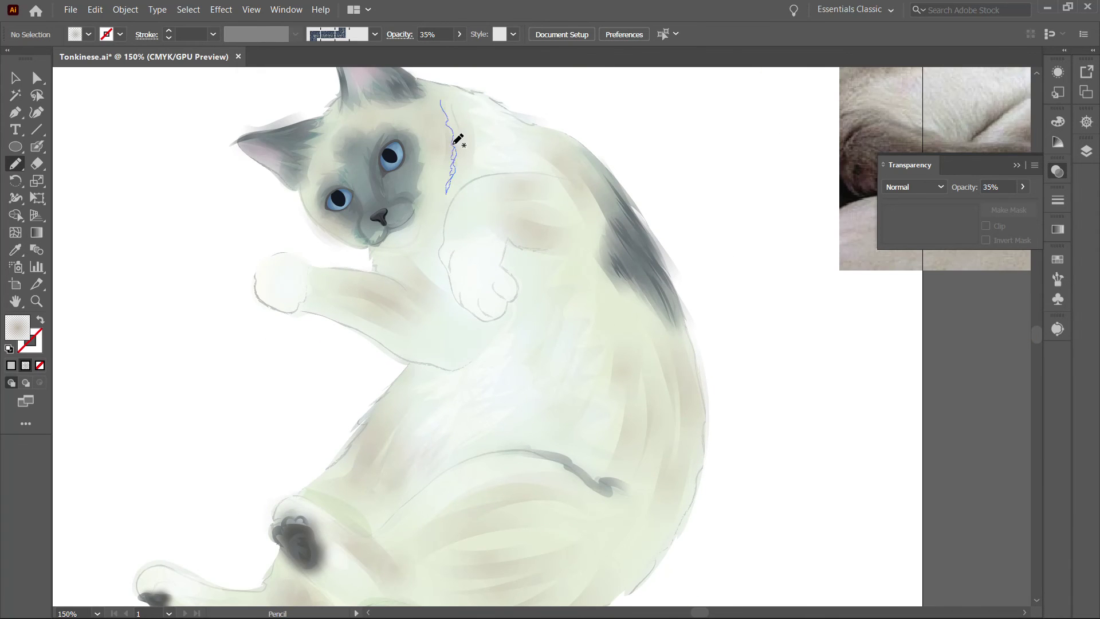
{"action": "scroll", "coordinate": [458, 167], "scroll_direction": "down", "scroll_amount": 1}
{"action": "scroll", "coordinate": [435, 181], "scroll_direction": "right", "scroll_amount": 1}
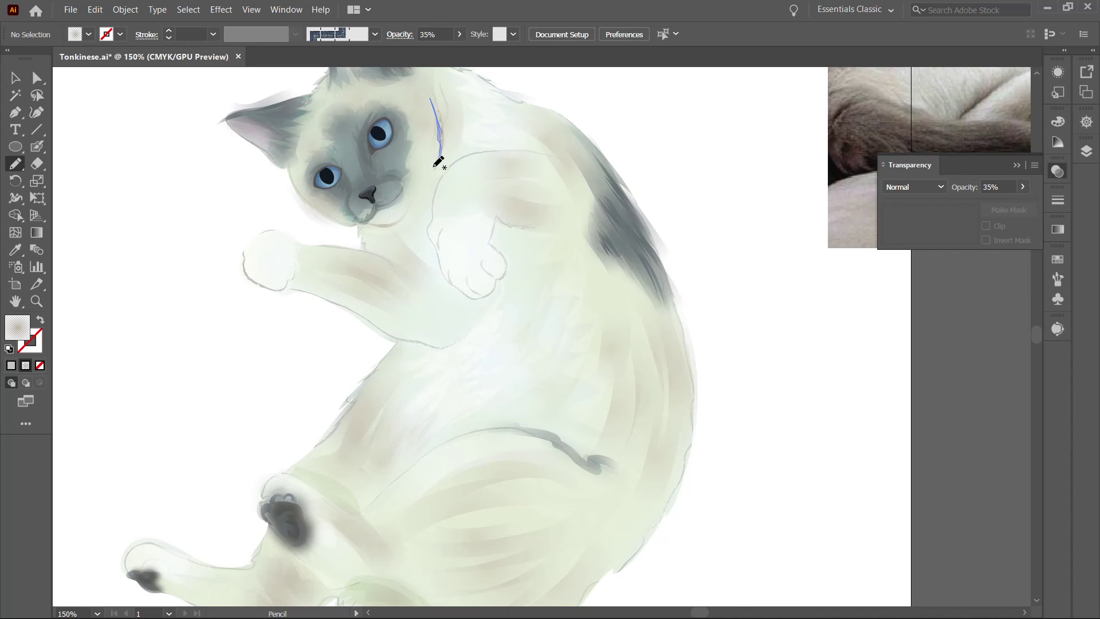
{"action": "scroll", "coordinate": [452, 186], "scroll_direction": "up", "scroll_amount": 2}
{"action": "scroll", "coordinate": [411, 160], "scroll_direction": "left", "scroll_amount": 1}
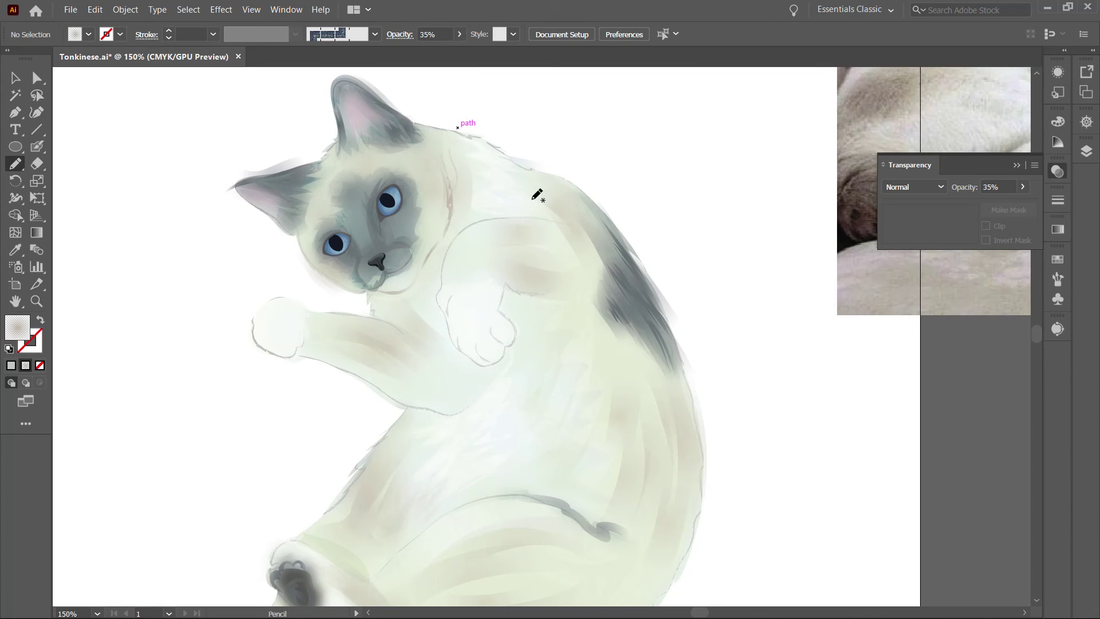
{"action": "scroll", "coordinate": [538, 195], "scroll_direction": "down", "scroll_amount": 2}
{"action": "scroll", "coordinate": [487, 223], "scroll_direction": "right", "scroll_amount": 2}
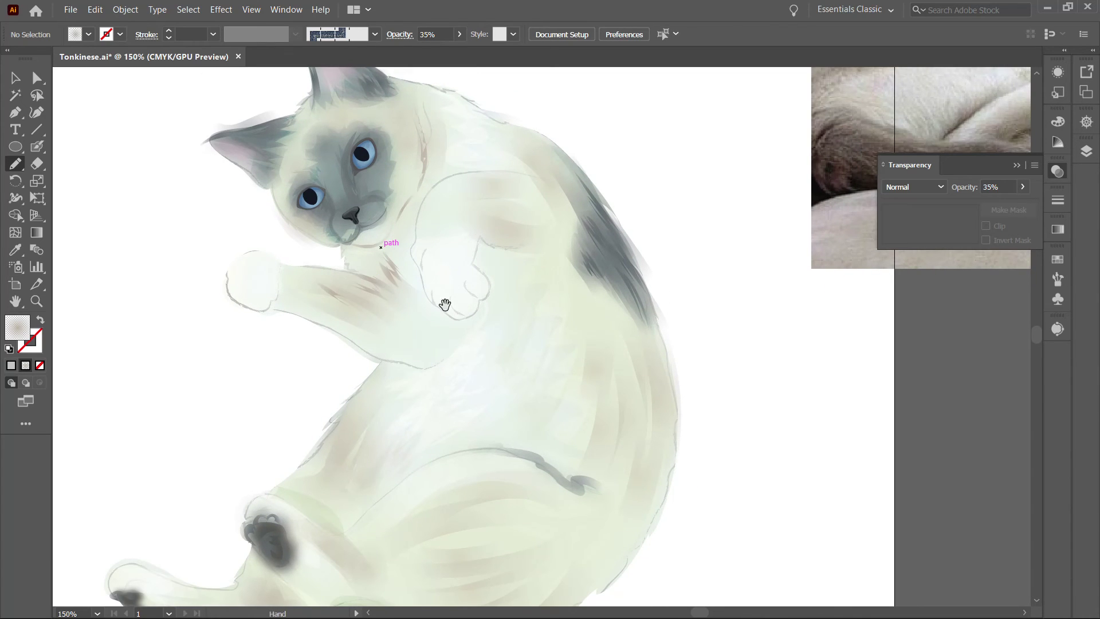
{"action": "scroll", "coordinate": [445, 304], "scroll_direction": "down", "scroll_amount": 2}
{"action": "scroll", "coordinate": [445, 304], "scroll_direction": "right", "scroll_amount": 2}
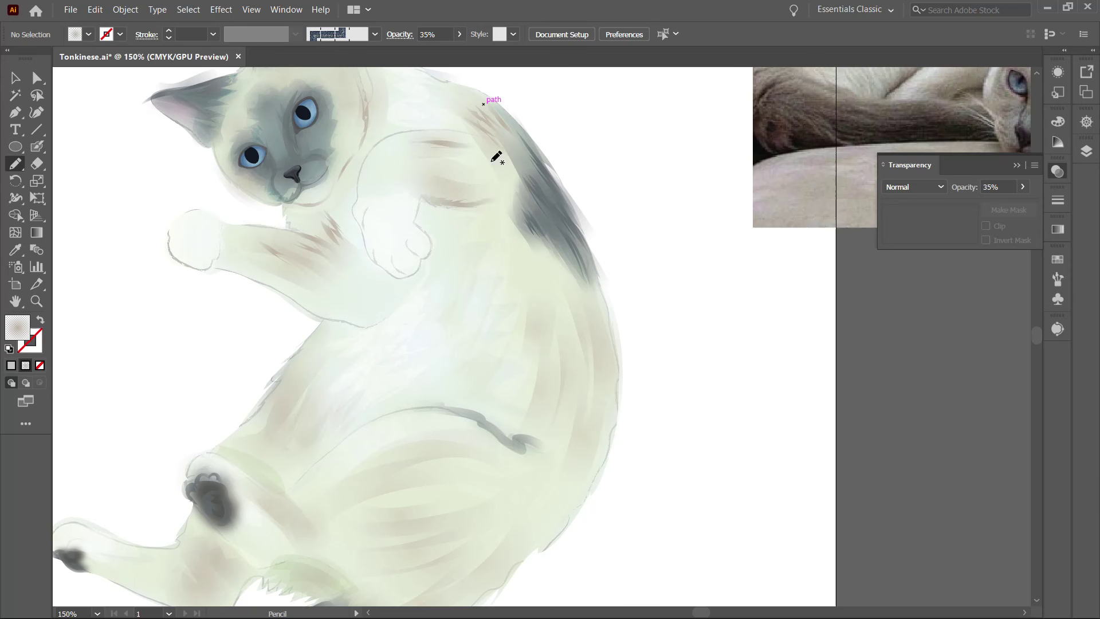
{"action": "left_click_drag", "start_coordinate": [589, 318], "coordinate": [573, 401]}
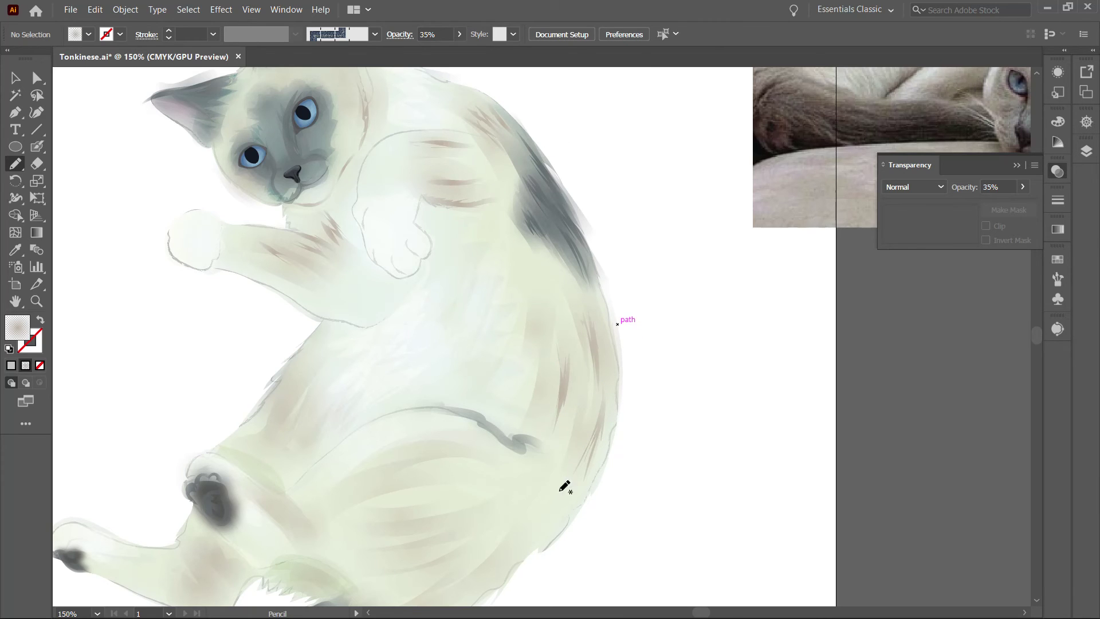
{"action": "scroll", "coordinate": [565, 487], "scroll_direction": "down", "scroll_amount": 5}
{"action": "scroll", "coordinate": [565, 486], "scroll_direction": "left", "scroll_amount": 3}
{"action": "left_click_drag", "start_coordinate": [310, 333], "coordinate": [382, 270]}
Add more soft 35% light fur strokes across the side, belly and hind leg
{"action": "scroll", "coordinate": [390, 279], "scroll_direction": "down", "scroll_amount": 2}
{"action": "scroll", "coordinate": [391, 279], "scroll_direction": "left", "scroll_amount": 1}
{"action": "left_click_drag", "start_coordinate": [442, 327], "coordinate": [608, 277]}
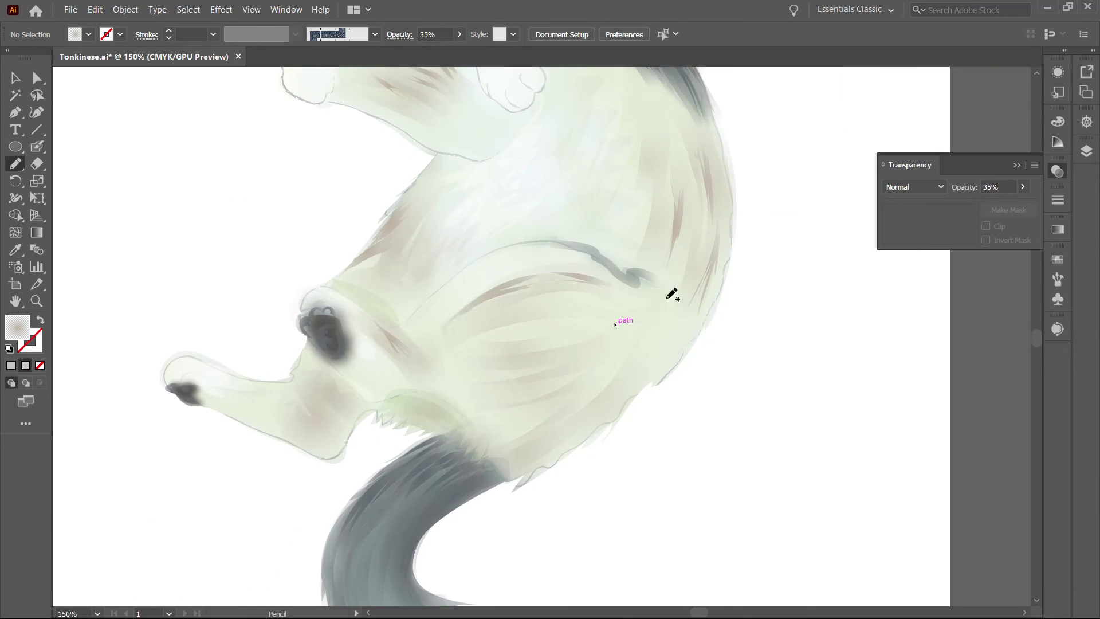
{"action": "left_click_drag", "start_coordinate": [595, 424], "coordinate": [504, 490]}
{"action": "scroll", "coordinate": [626, 363], "scroll_direction": "up", "scroll_amount": 2}
{"action": "scroll", "coordinate": [626, 363], "scroll_direction": "left", "scroll_amount": 1}
{"action": "mouse_move", "coordinate": [337, 412]}
{"action": "left_mouse_down"}
{"action": "mouse_move", "coordinate": [388, 479]}
{"action": "mouse_move", "coordinate": [409, 465]}
{"action": "left_mouse_up"}
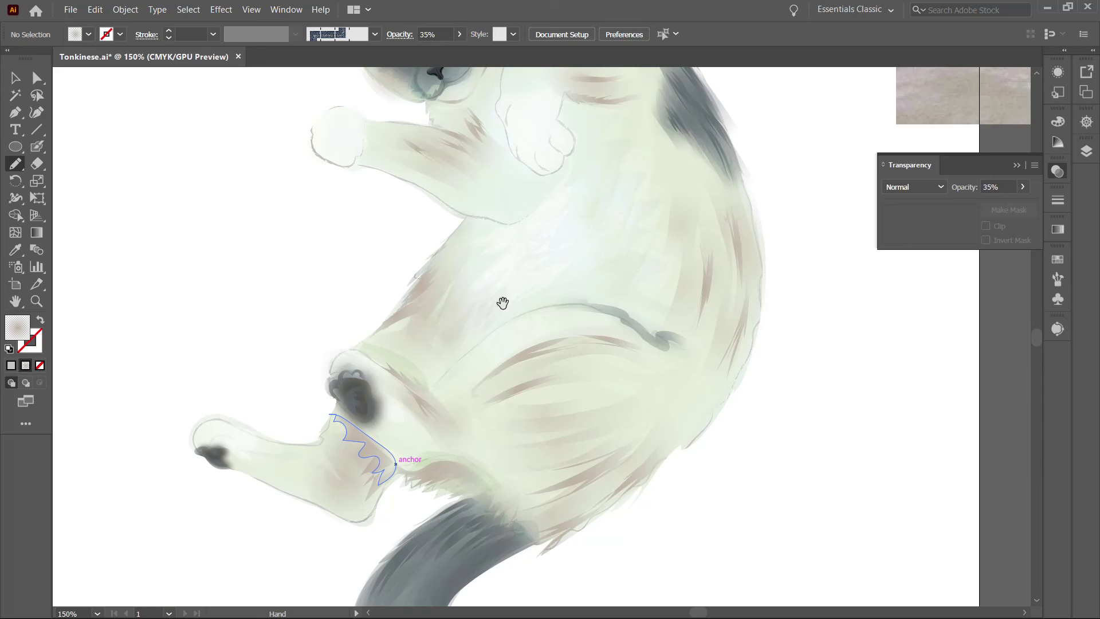
{"action": "scroll", "coordinate": [540, 279], "scroll_direction": "up", "scroll_amount": 1}
{"action": "scroll", "coordinate": [540, 279], "scroll_direction": "right", "scroll_amount": 2}
{"action": "key", "text": "i"}
{"action": "left_click", "coordinate": [590, 178]}
Give the fill a white-to-transparent radial gradient in the Gradient panel
{"action": "double_click", "coordinate": [17, 327]}
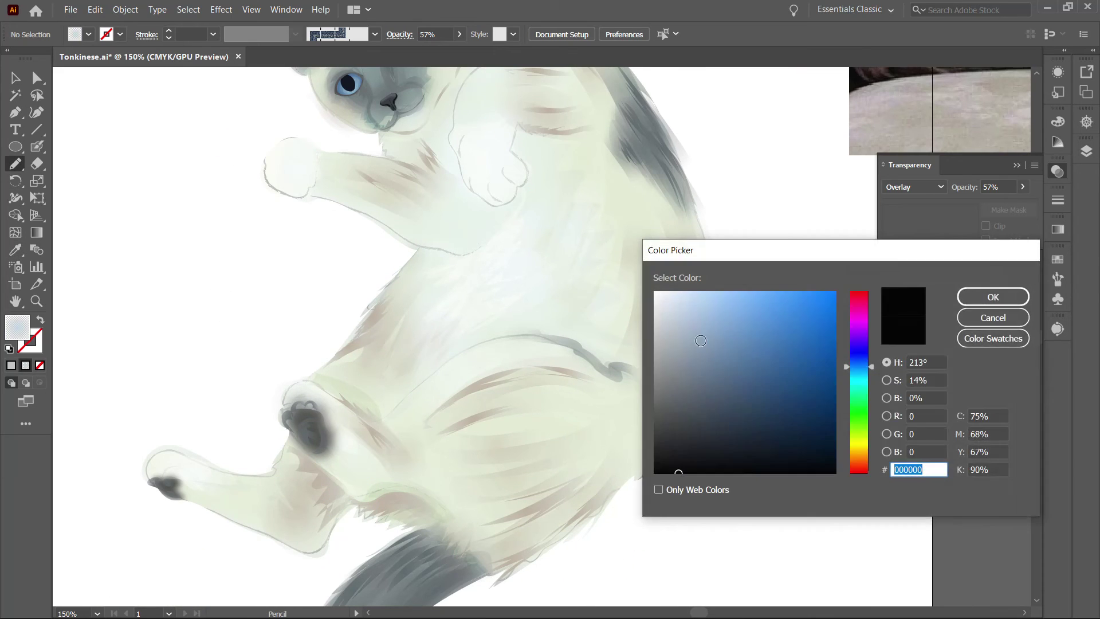
{"action": "left_click", "coordinate": [992, 319]}
{"action": "left_click", "coordinate": [1057, 230]}
{"action": "double_click", "coordinate": [1014, 340]}
{"action": "key", "text": "Escape"}
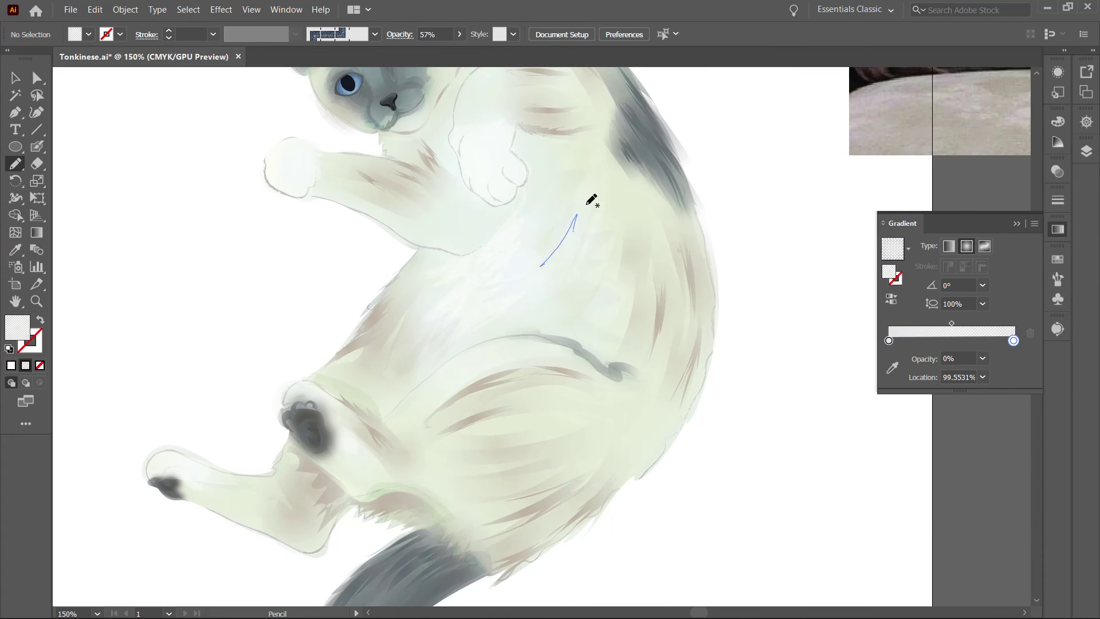
Paint fading white highlight strokes over the belly, hind paw and upper back
{"action": "left_click_drag", "start_coordinate": [551, 186], "coordinate": [508, 299]}
{"action": "left_click_drag", "start_coordinate": [378, 422], "coordinate": [567, 368]}
{"action": "key", "text": "v"}
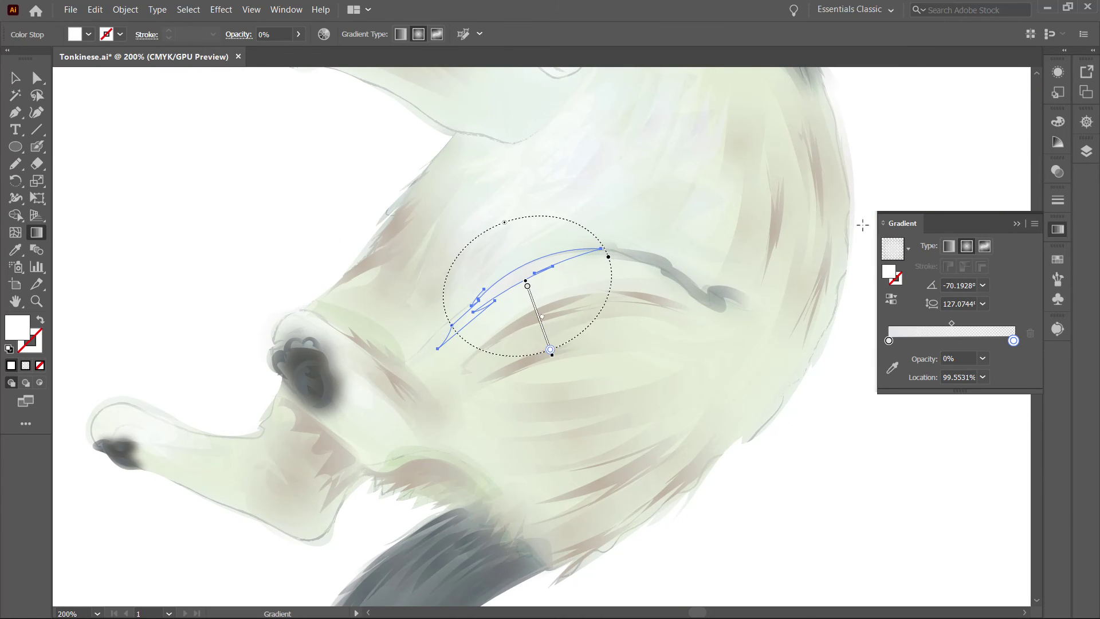
{"action": "left_click", "coordinate": [212, 201]}
{"action": "left_click_drag", "start_coordinate": [625, 167], "coordinate": [524, 220]}
{"action": "scroll", "coordinate": [401, 344], "scroll_direction": "up", "scroll_amount": 3}
{"action": "scroll", "coordinate": [184, 393], "scroll_direction": "down", "scroll_amount": 3}
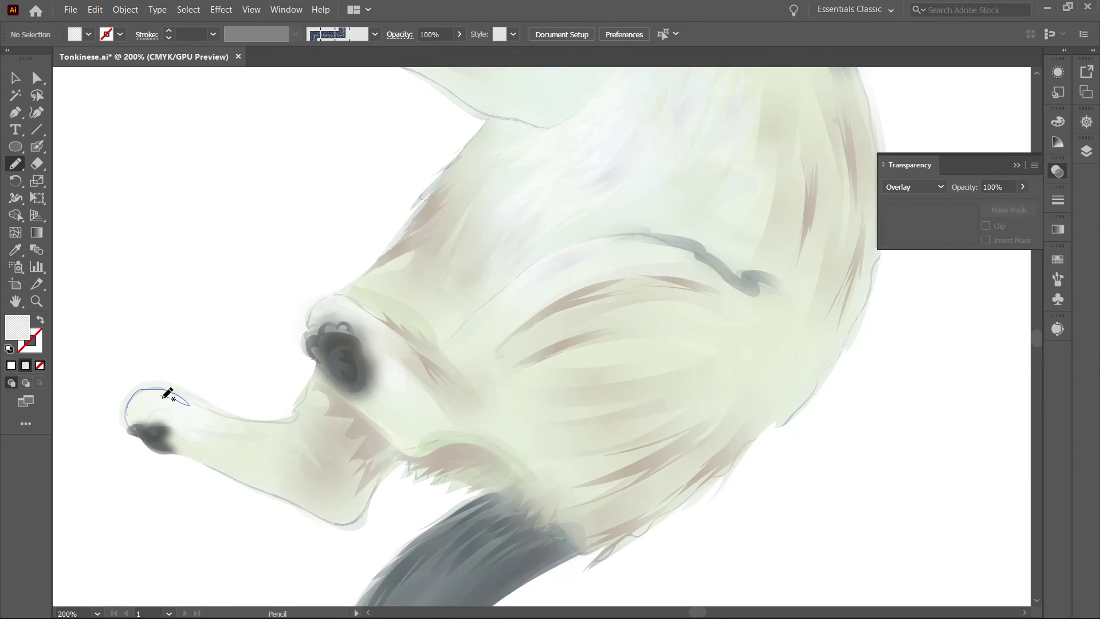
{"action": "scroll", "coordinate": [246, 524], "scroll_direction": "up", "scroll_amount": 5}
{"action": "scroll", "coordinate": [369, 159], "scroll_direction": "up", "scroll_amount": 3}
{"action": "left_click_drag", "start_coordinate": [555, 256], "coordinate": [571, 288]}
Fit the artboard in view, check the artwork via select all, then view at 100%
{"action": "key", "text": "ctrl+minus"}
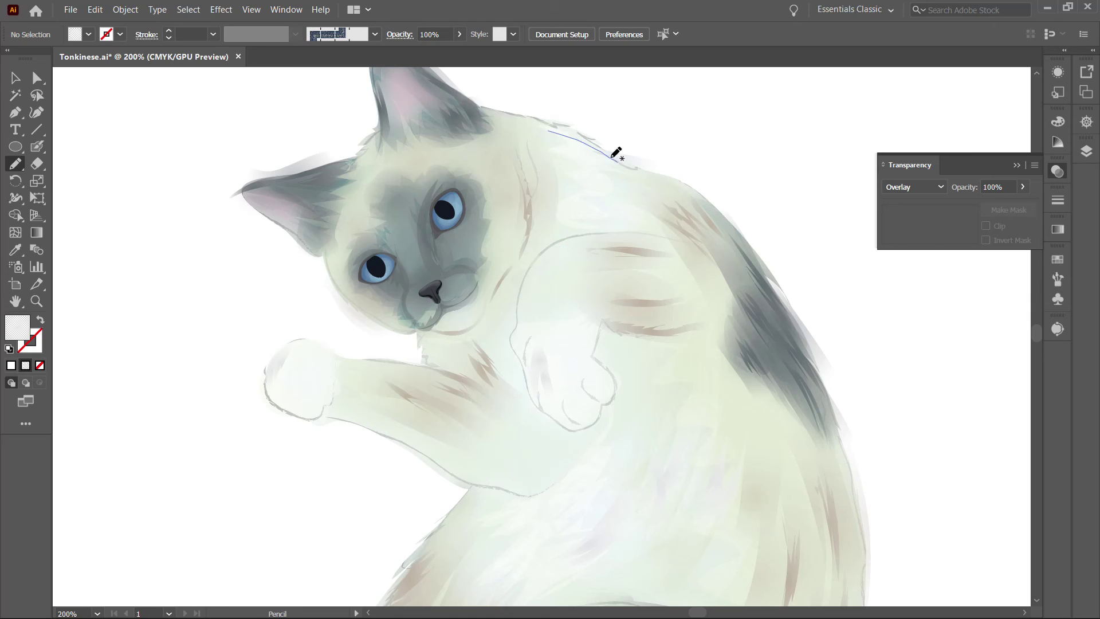
{"action": "key", "text": "ctrl+0"}
{"action": "key", "text": "ctrl+a"}
{"action": "key", "text": "ctrl+shift+a"}
{"action": "key", "text": "ctrl+a"}
{"action": "key", "text": "ctrl+shift+a"}
{"action": "key", "text": "ctrl+a"}
{"action": "key", "text": "ctrl+shift+a"}
{"action": "key", "text": "ctrl+1"}
Pick up the light green fill from an existing stroke for further Pencil drawing
{"action": "key", "text": "a"}
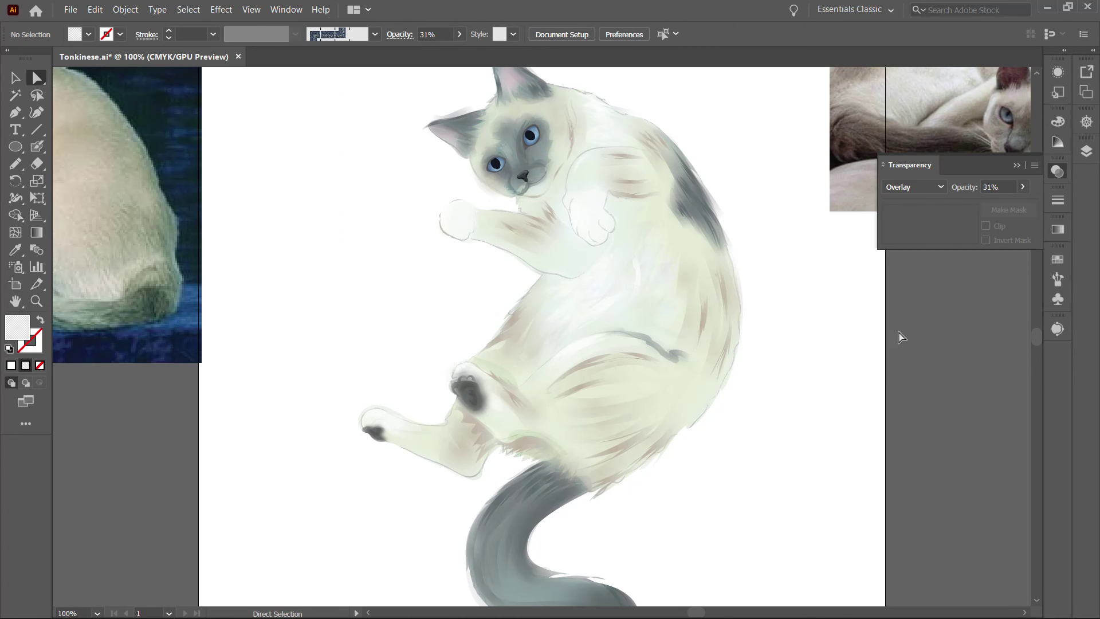
{"action": "key", "text": "i"}
{"action": "left_click", "coordinate": [617, 277]}
{"action": "scroll", "coordinate": [275, 262], "scroll_direction": "up", "scroll_amount": 3}
{"action": "scroll", "coordinate": [275, 263], "scroll_direction": "right", "scroll_amount": 1}
{"action": "scroll", "coordinate": [506, 243], "scroll_direction": "up", "scroll_amount": 3}
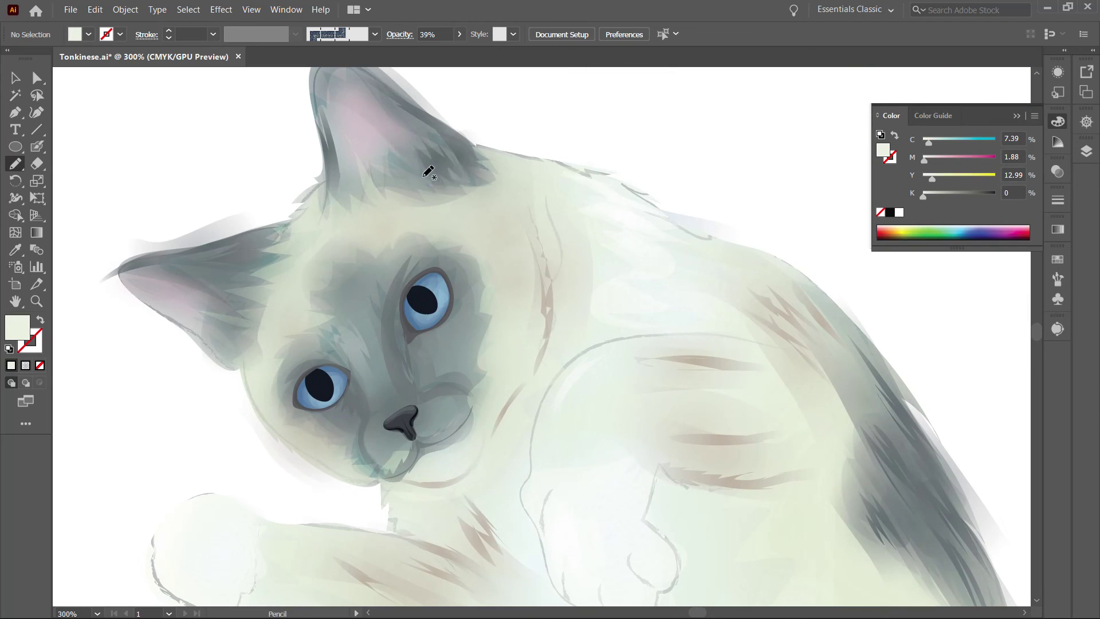
{"action": "key", "text": "n"}
{"action": "scroll", "coordinate": [1042, 509], "scroll_direction": "down", "scroll_amount": 5}
{"action": "scroll", "coordinate": [515, 327], "scroll_direction": "up", "scroll_amount": 3}
{"action": "scroll", "coordinate": [749, 381], "scroll_direction": "up", "scroll_amount": 2}
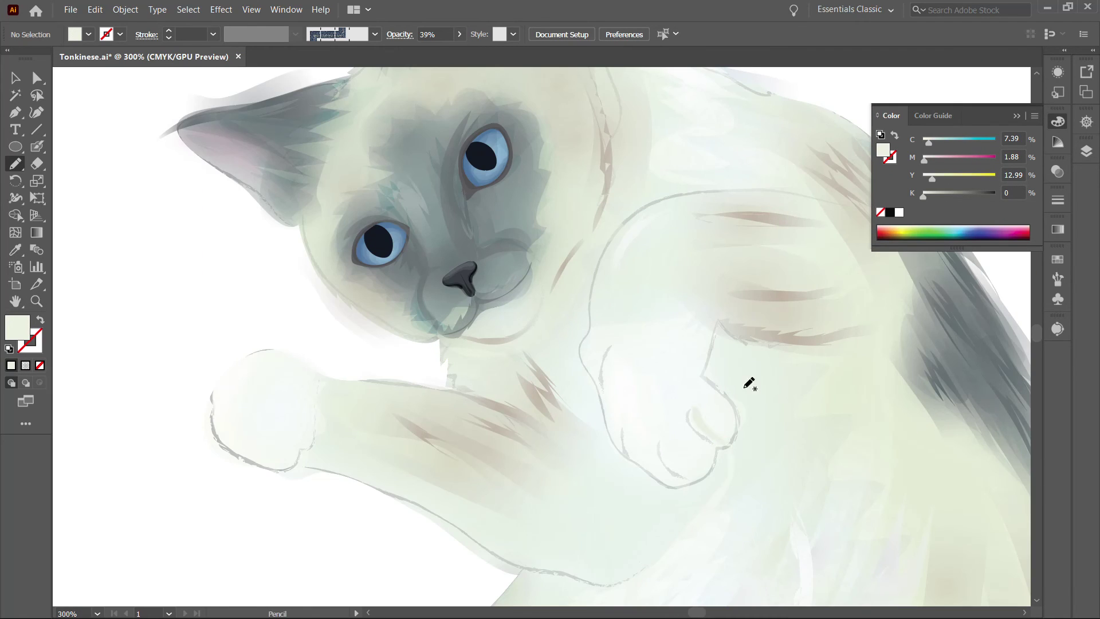
{"action": "scroll", "coordinate": [733, 393], "scroll_direction": "down", "scroll_amount": 5}
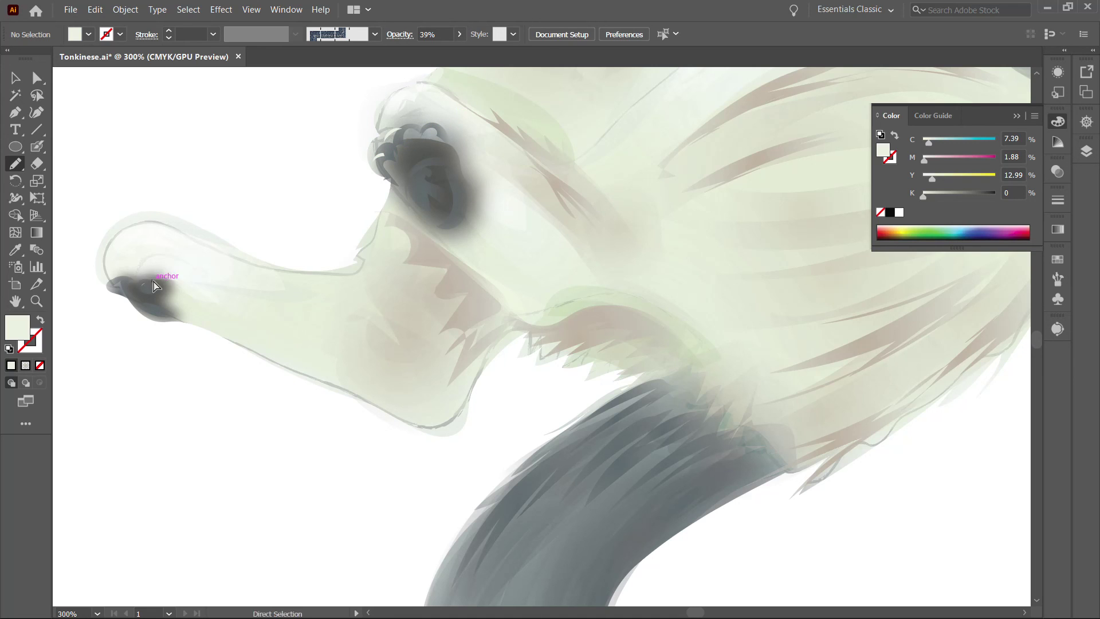
Give the strokes over both paw pads a white-to-transparent gradient at 58% opacity
{"action": "key", "text": "v"}
{"action": "left_click_drag", "start_coordinate": [111, 67], "coordinate": [945, 295]}
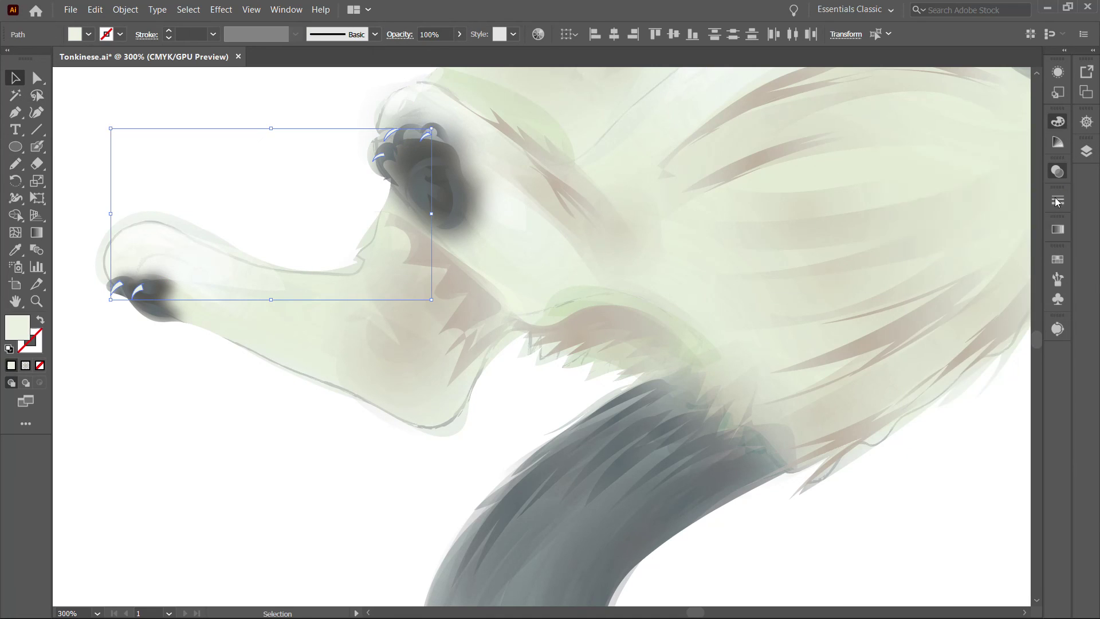
{"action": "left_click", "coordinate": [1058, 171]}
{"action": "scroll", "coordinate": [708, 212], "scroll_direction": "up", "scroll_amount": 5}
{"action": "double_click", "coordinate": [889, 342]}
{"action": "left_click", "coordinate": [1014, 340]}
Draw small glossy highlights on the right and left pupils
{"action": "key", "text": "n"}
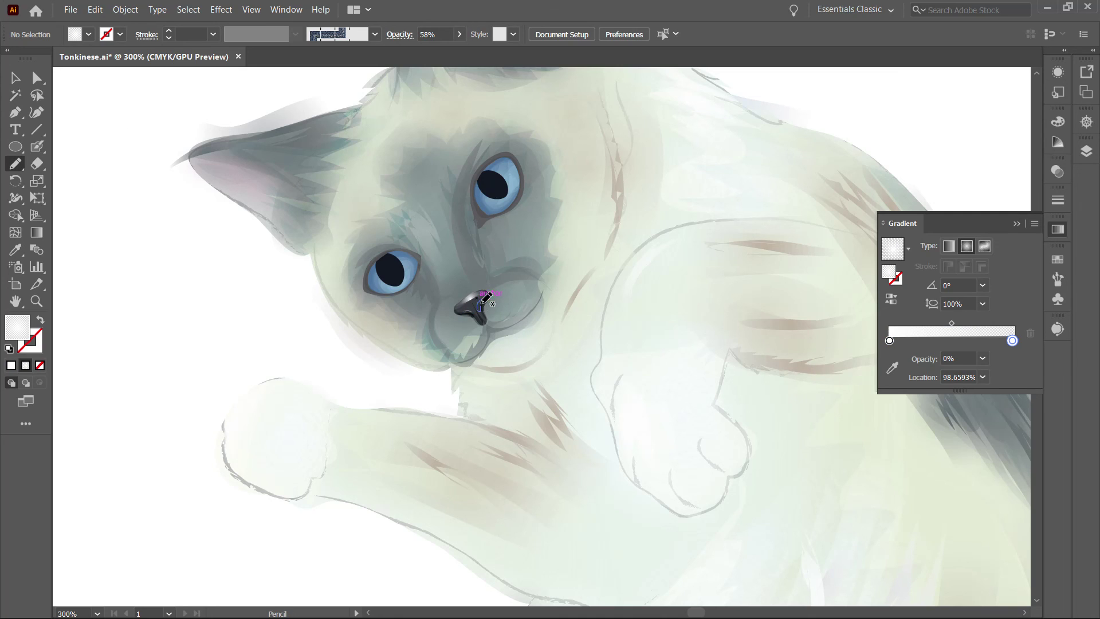
{"action": "left_click_drag", "start_coordinate": [497, 195], "coordinate": [498, 196]}
{"action": "left_click_drag", "start_coordinate": [404, 257], "coordinate": [414, 275]}
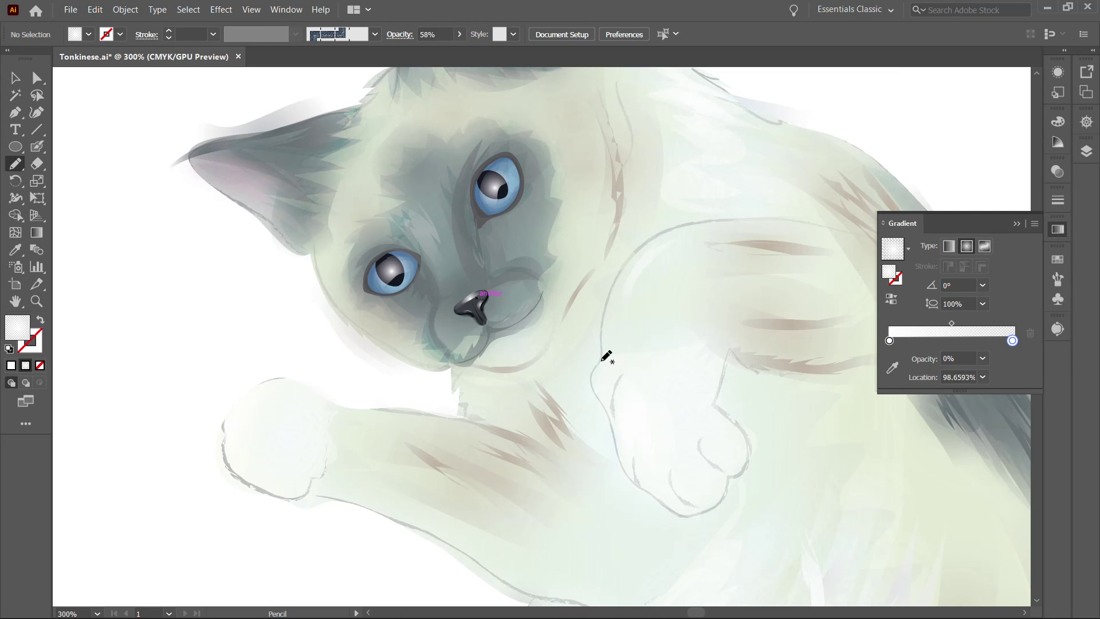
{"action": "key", "text": "space"}
Draw white whiskers from the muzzle and under the chin, plus fine hairs inside both ears
{"action": "left_click_drag", "start_coordinate": [530, 302], "coordinate": [338, 288]}
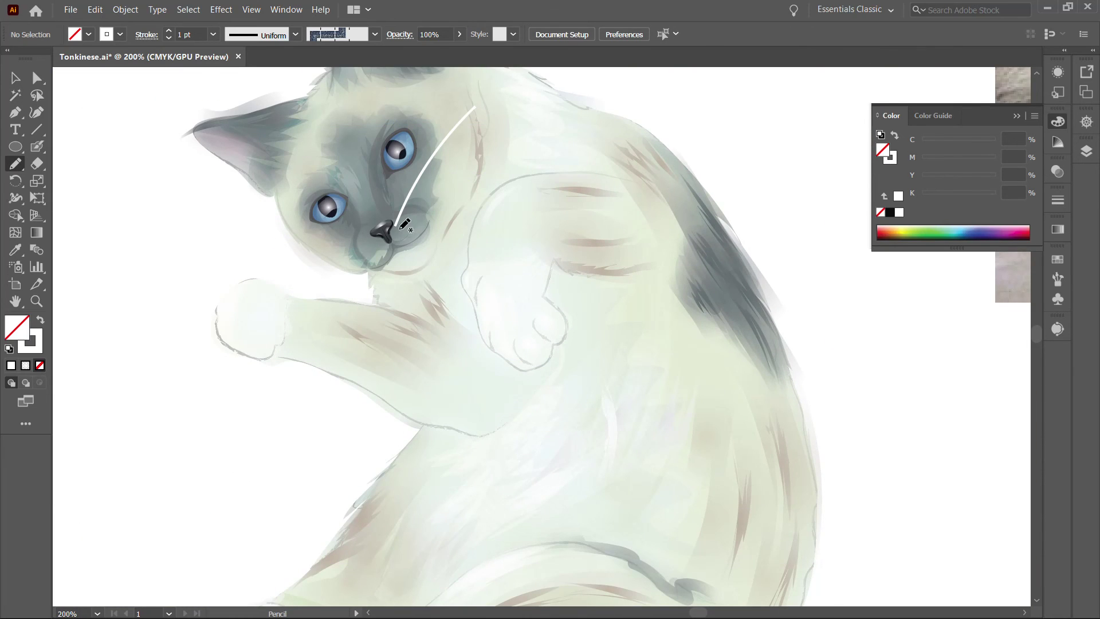
{"action": "mouse_move", "coordinate": [397, 229]}
{"action": "left_mouse_down"}
{"action": "mouse_move", "coordinate": [508, 149]}
{"action": "mouse_move", "coordinate": [511, 215]}
{"action": "left_mouse_up"}
{"action": "left_click_drag", "start_coordinate": [403, 231], "coordinate": [463, 185]}
{"action": "mouse_move", "coordinate": [392, 168]}
{"action": "left_mouse_down"}
{"action": "mouse_move", "coordinate": [396, 227]}
{"action": "mouse_move", "coordinate": [436, 274]}
{"action": "left_mouse_up"}
{"action": "scroll", "coordinate": [441, 270], "scroll_direction": "up", "scroll_amount": 3}
{"action": "left_click_drag", "start_coordinate": [361, 117], "coordinate": [396, 185]}
{"action": "mouse_move", "coordinate": [366, 137]}
{"action": "left_mouse_down"}
{"action": "mouse_move", "coordinate": [372, 189]}
{"action": "mouse_move", "coordinate": [384, 183]}
{"action": "left_mouse_up"}
{"action": "left_click_drag", "start_coordinate": [220, 265], "coordinate": [280, 272]}
Thin the whisker strokes to 0.5 pt and lower their opacity to 73%
{"action": "left_click", "coordinate": [1059, 200]}
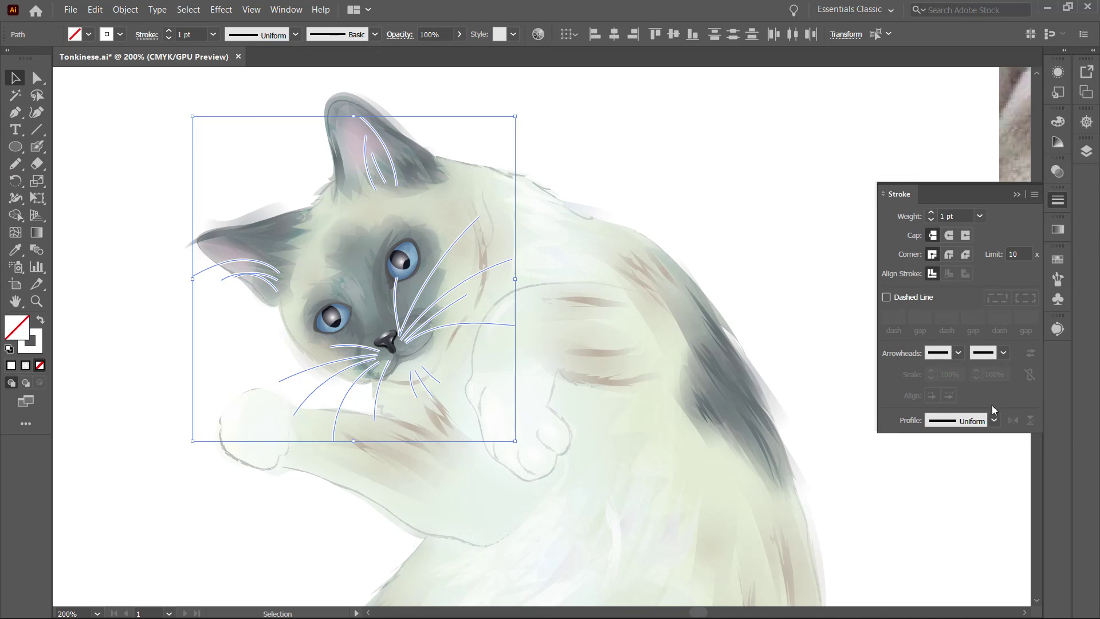
{"action": "left_click", "coordinate": [1058, 172]}
{"action": "left_click", "coordinate": [1022, 187]}
{"action": "left_click_drag", "start_coordinate": [992, 204], "coordinate": [1005, 204]}
{"action": "key", "text": "ctrl+shift+a"}
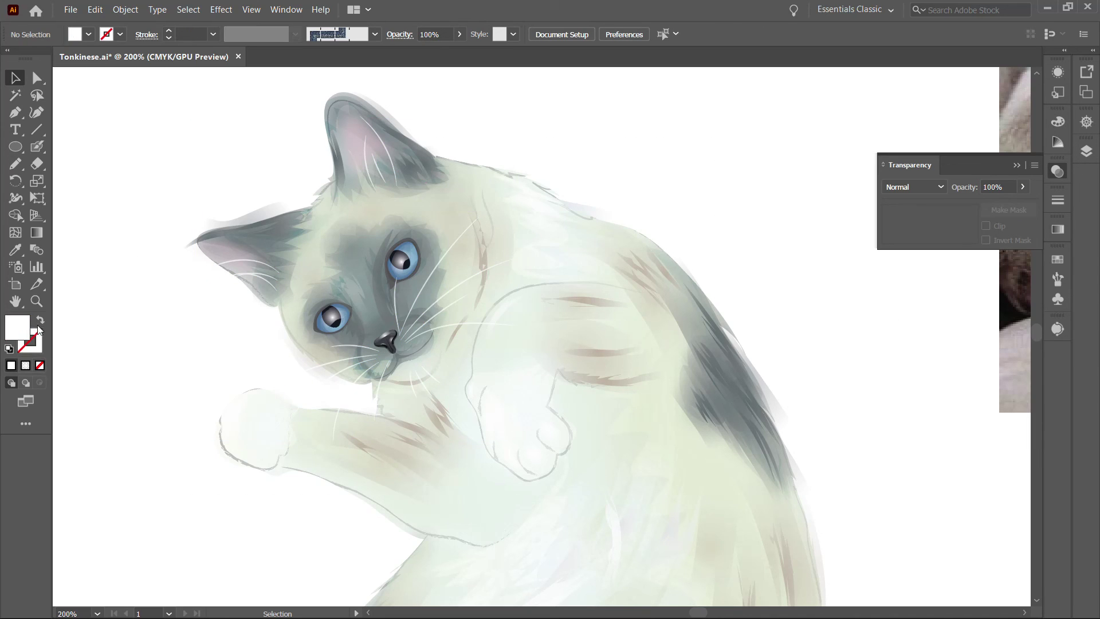
Fit the artboard in view and hide the two reference photos in the Layers panel
{"action": "key", "text": "n"}
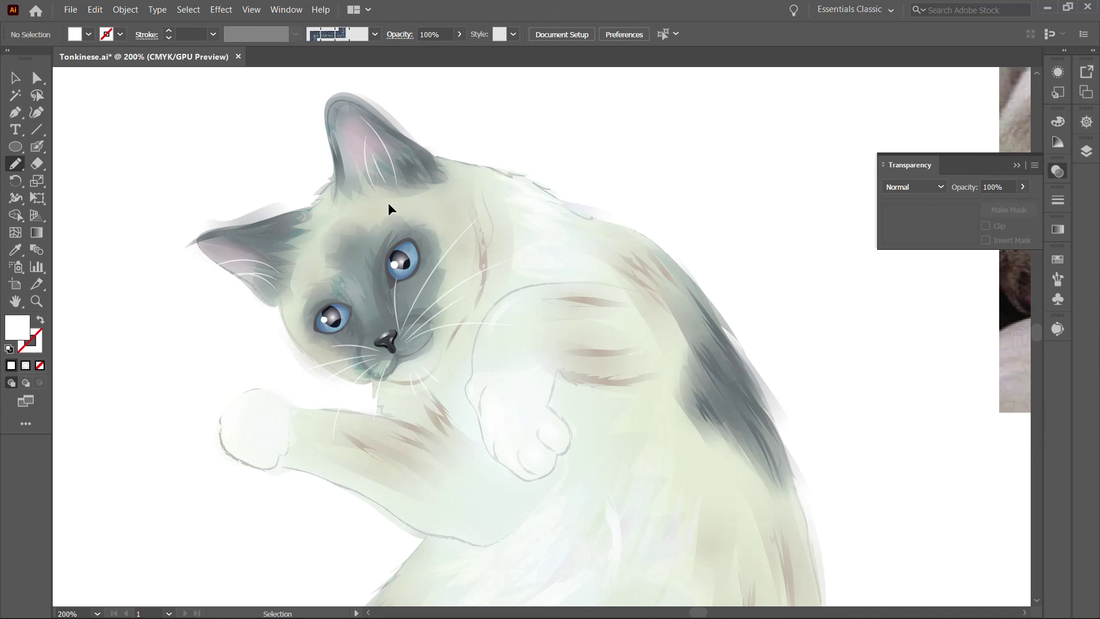
{"action": "key", "text": "v"}
{"action": "key", "text": "ctrl+0"}
{"action": "left_click", "coordinate": [1087, 151]}
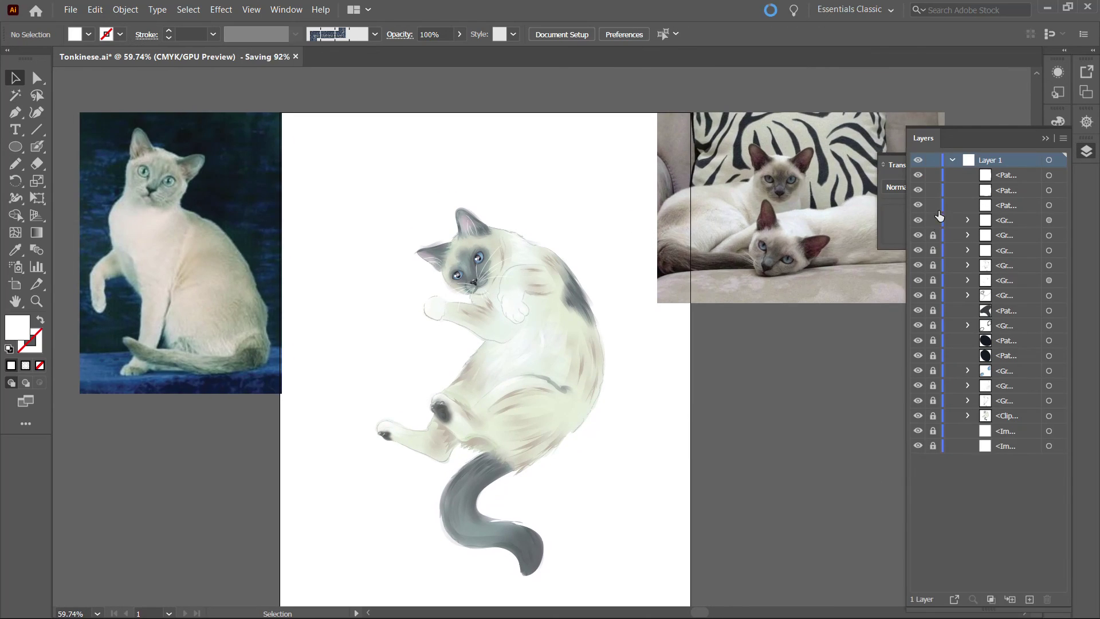
{"action": "left_click_drag", "start_coordinate": [918, 430], "coordinate": [918, 446]}
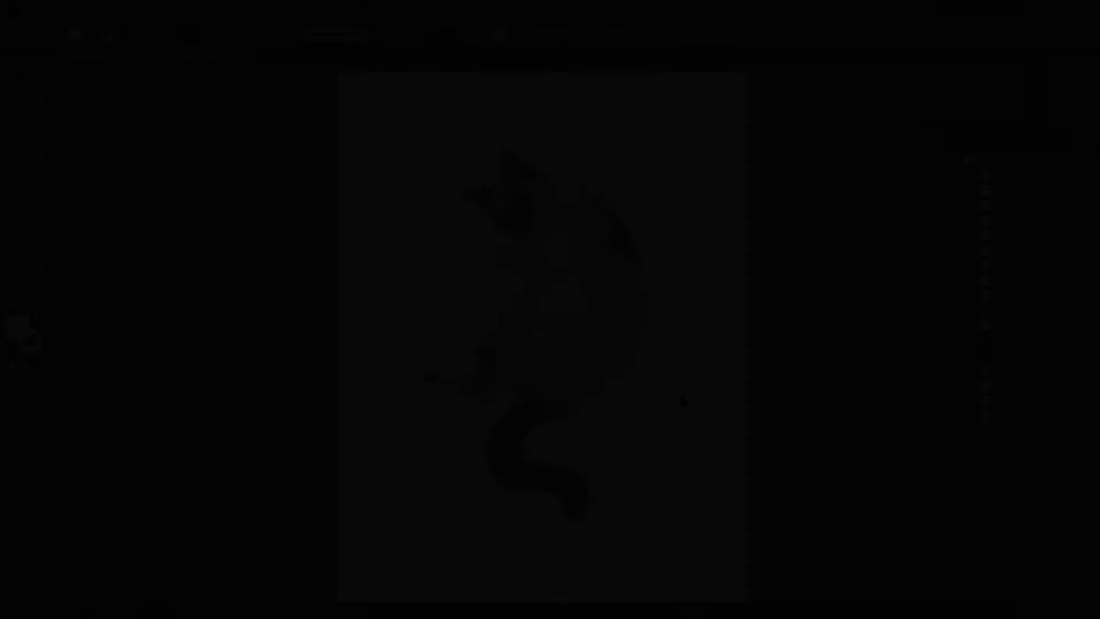